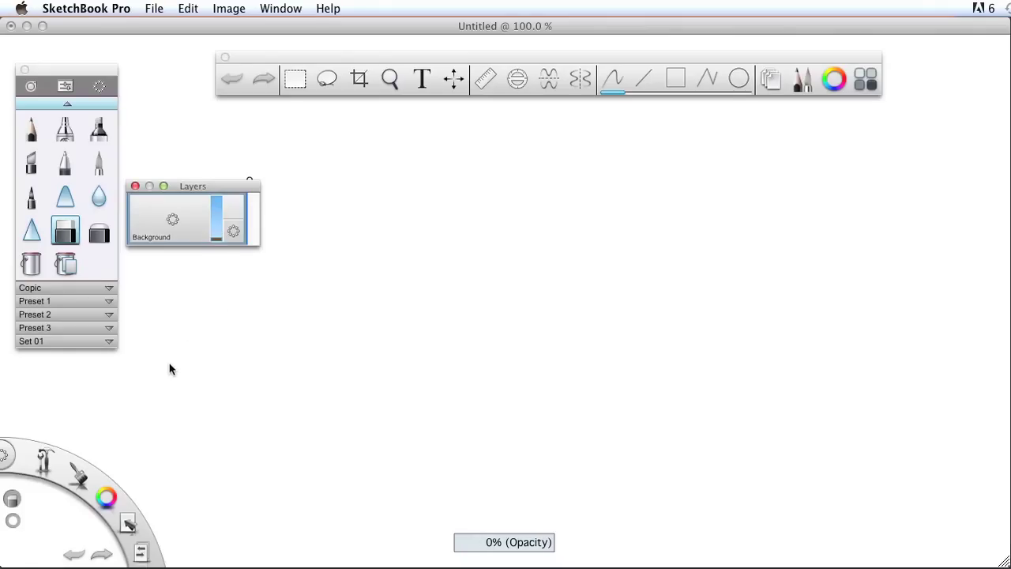
Arrange the workspace: Layers panel below the brush palette, Brush Properties puck beside it, and the toolbar higher above the canvas
mouse_move(221, 235)
mouse_down()
mouse_move(220, 187)
mouse_move(217, 232)
mouse_move(120, 368)
mouse_move(106, 363)
mouse_up()
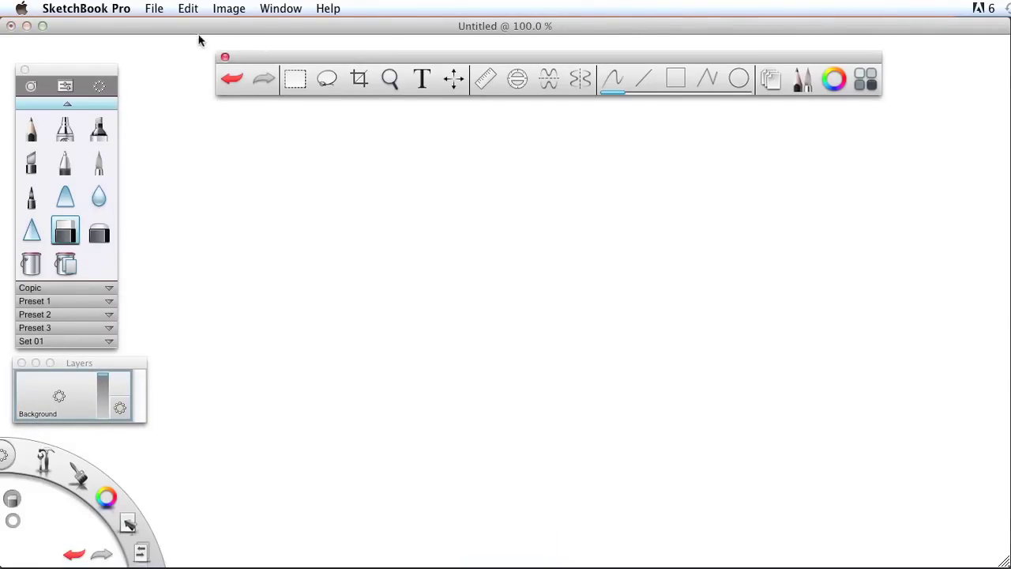
click(30, 87)
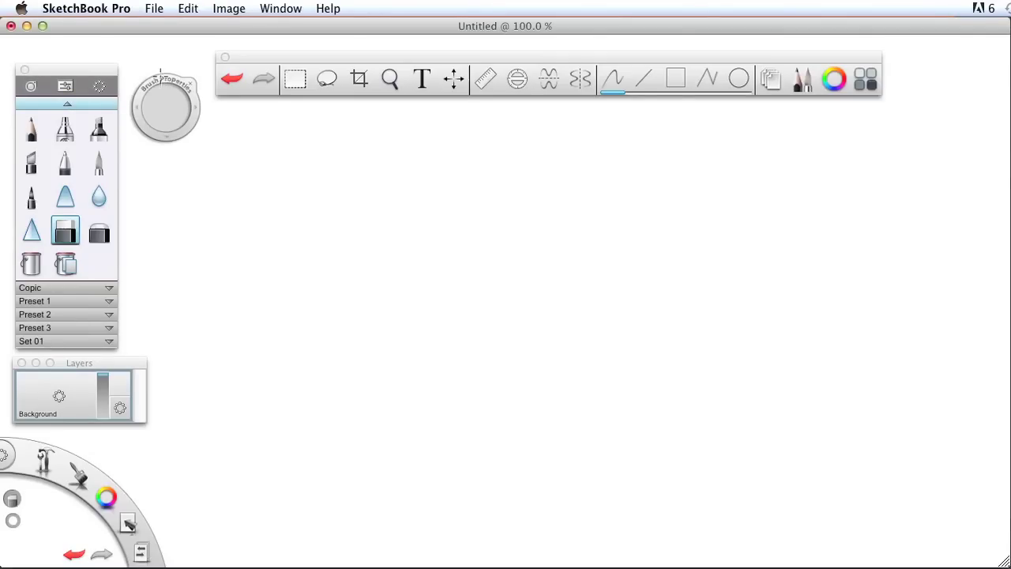
drag(160, 77, 163, 60)
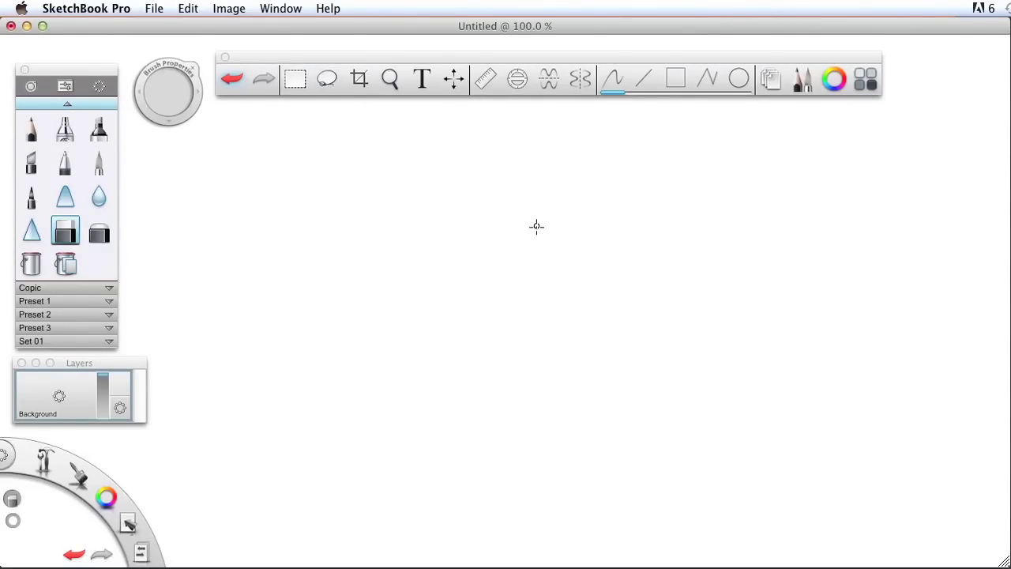
key(space)
drag(531, 211, 499, 192)
drag(525, 57, 513, 38)
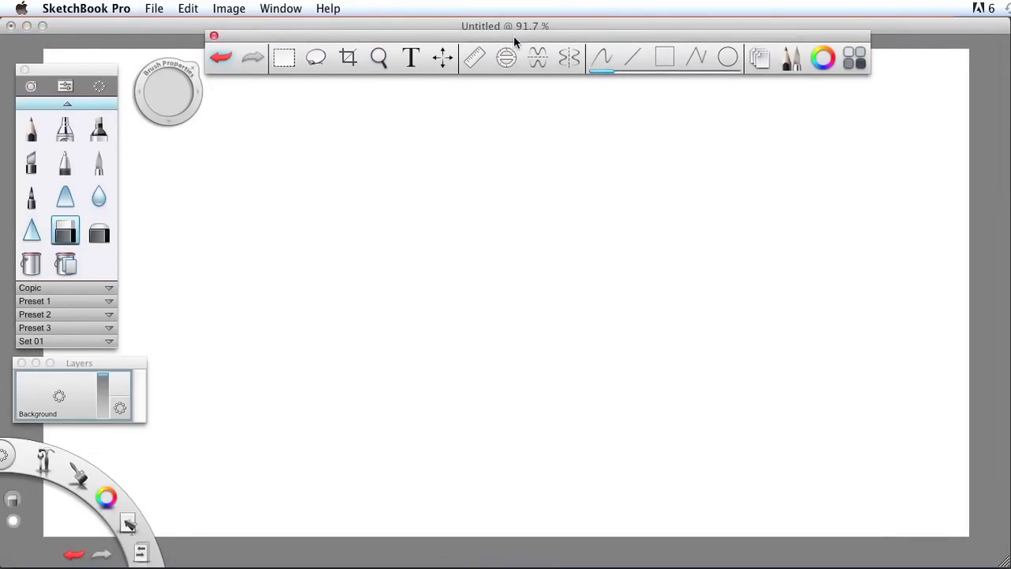
Draw a tall, closed bean-shaped body outline in the middle of the canvas with a black pen
click(100, 163)
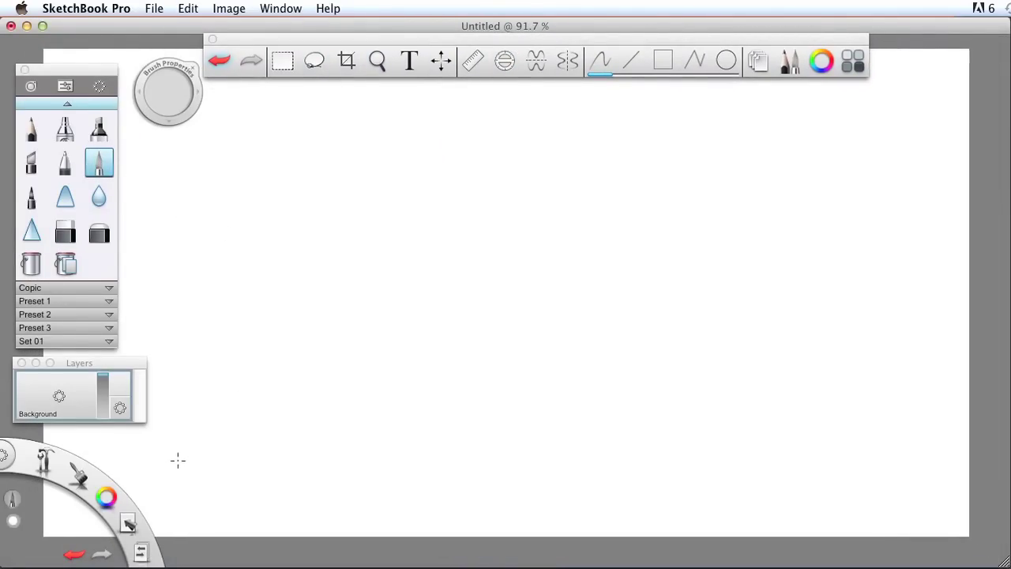
drag(107, 498, 106, 461)
mouse_move(580, 162)
mouse_down()
mouse_move(548, 107)
mouse_move(503, 131)
mouse_move(466, 217)
mouse_move(453, 331)
mouse_move(471, 406)
mouse_move(513, 430)
mouse_move(554, 414)
mouse_move(572, 372)
mouse_move(576, 211)
mouse_up()
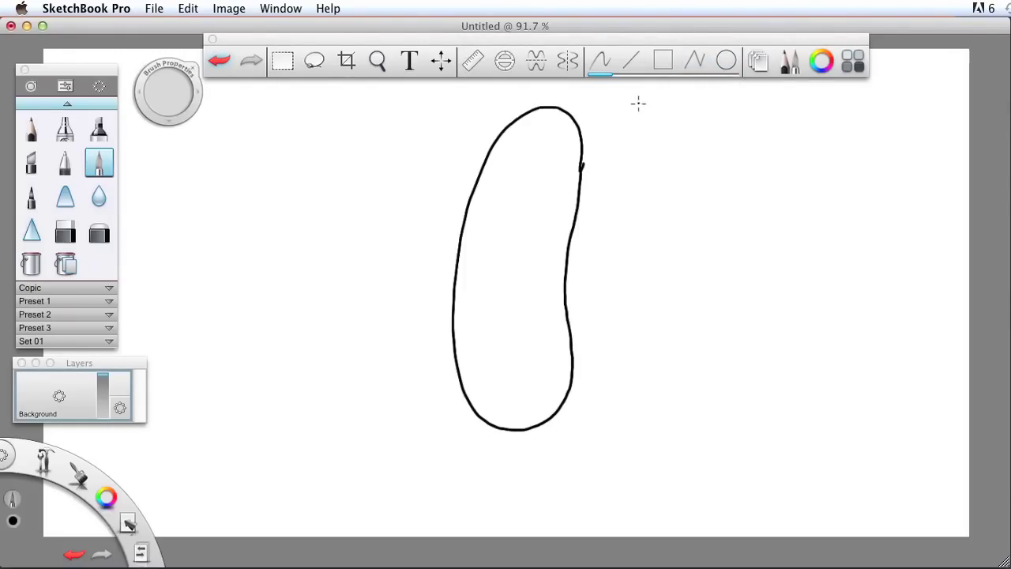
Erase the short stretch of the body's upper right outline where the stroke ends overlap
key(space)
mouse_move(577, 158)
mouse_down()
mouse_move(603, 189)
mouse_move(705, 179)
mouse_move(668, 174)
mouse_up()
click(65, 230)
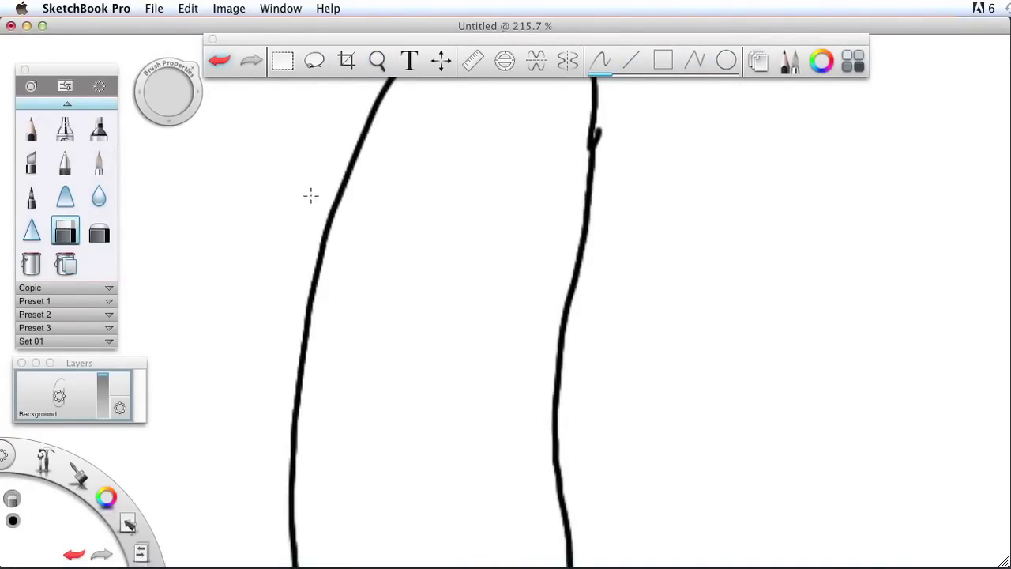
mouse_move(591, 162)
mouse_down()
mouse_move(599, 135)
mouse_move(583, 144)
mouse_move(600, 134)
mouse_move(590, 166)
mouse_move(590, 132)
mouse_move(586, 143)
mouse_move(626, 139)
mouse_move(595, 122)
mouse_up()
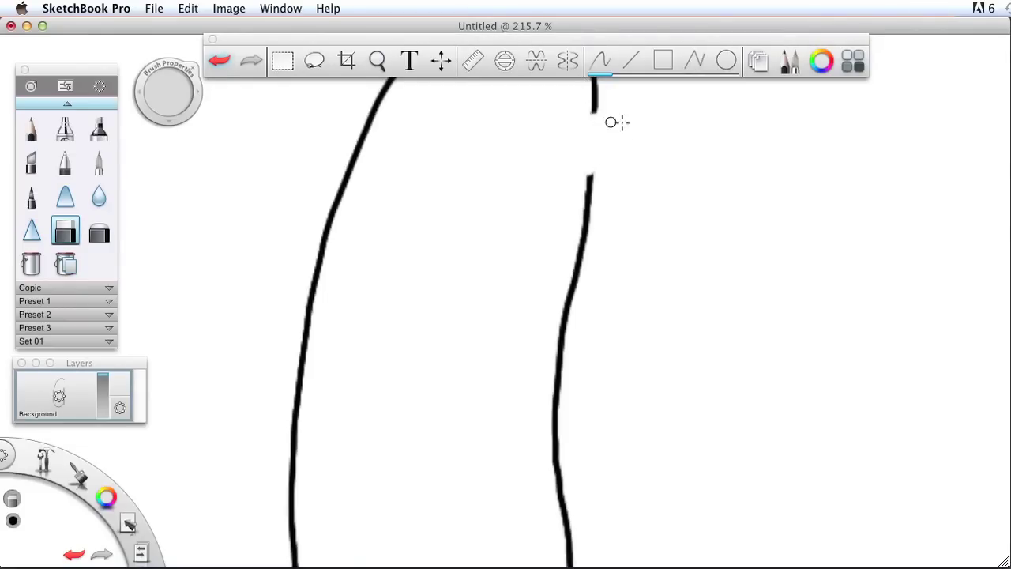
Redraw the missing piece of the body's right outline with the pen to close the gap smoothly
click(99, 162)
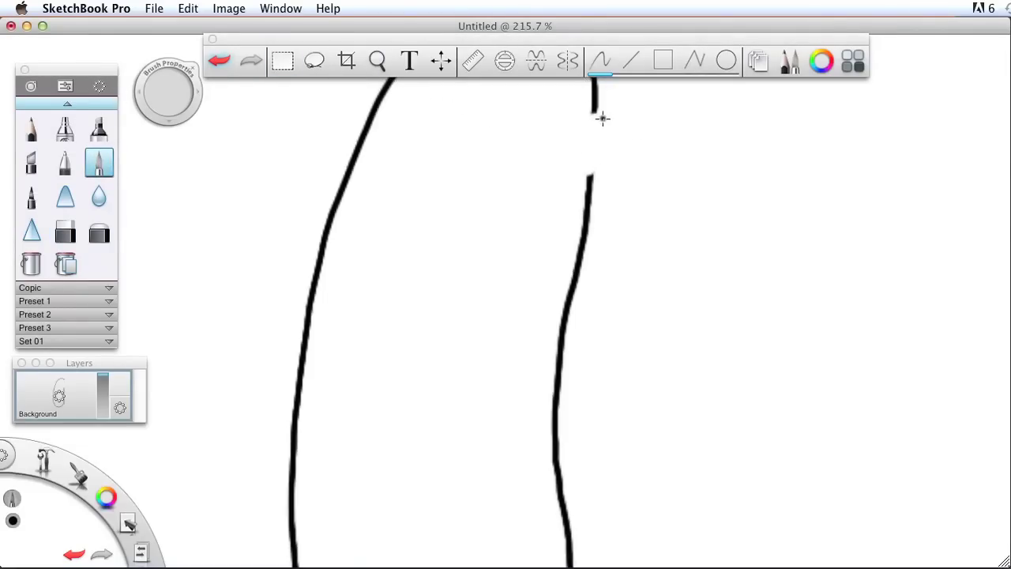
key(space)
drag(609, 134, 673, 255)
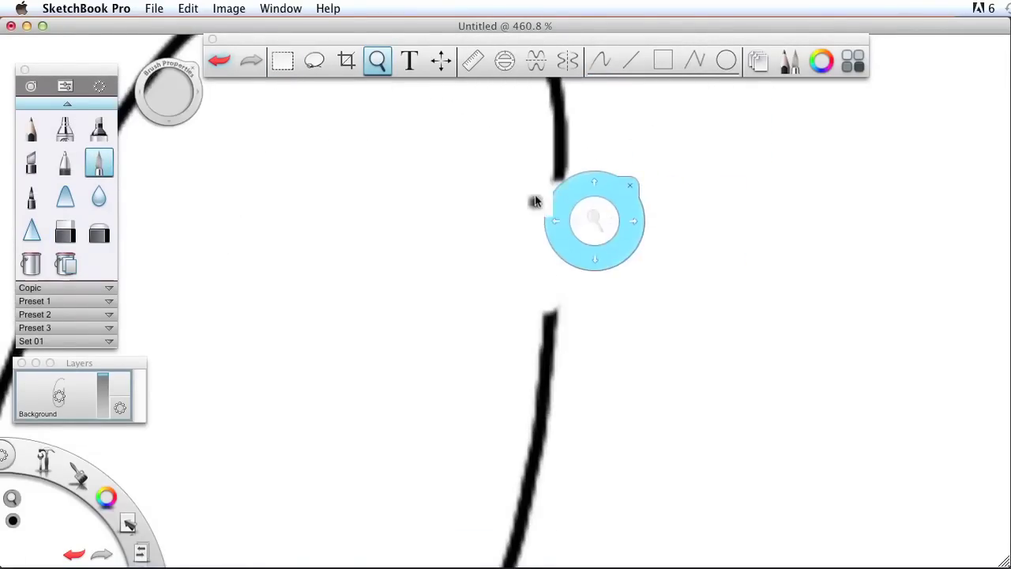
click(534, 201)
drag(557, 169, 550, 324)
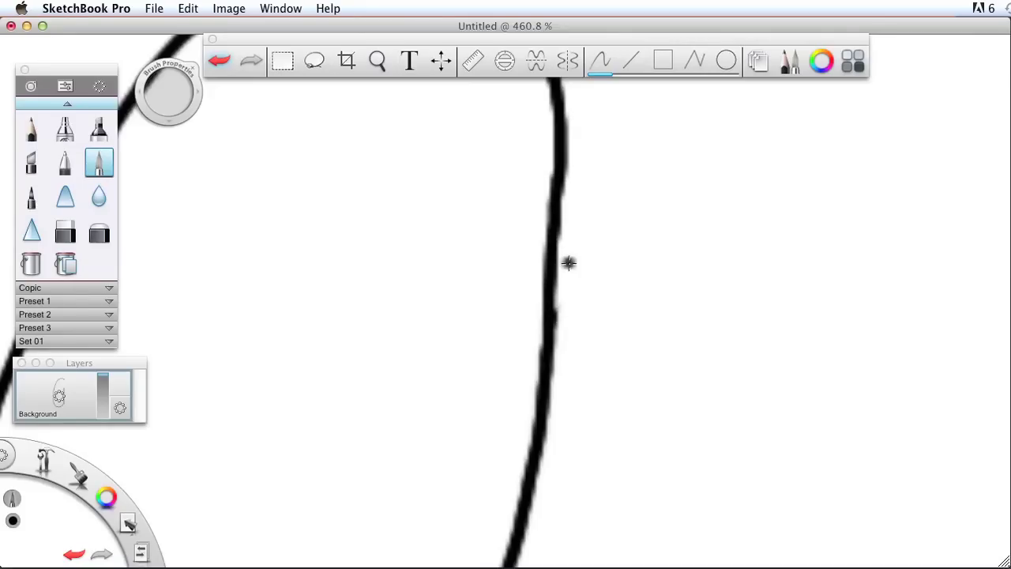
Select the body drawing with a rectangular marquee and move it lower on the canvas
key(z)
drag(634, 192, 488, 166)
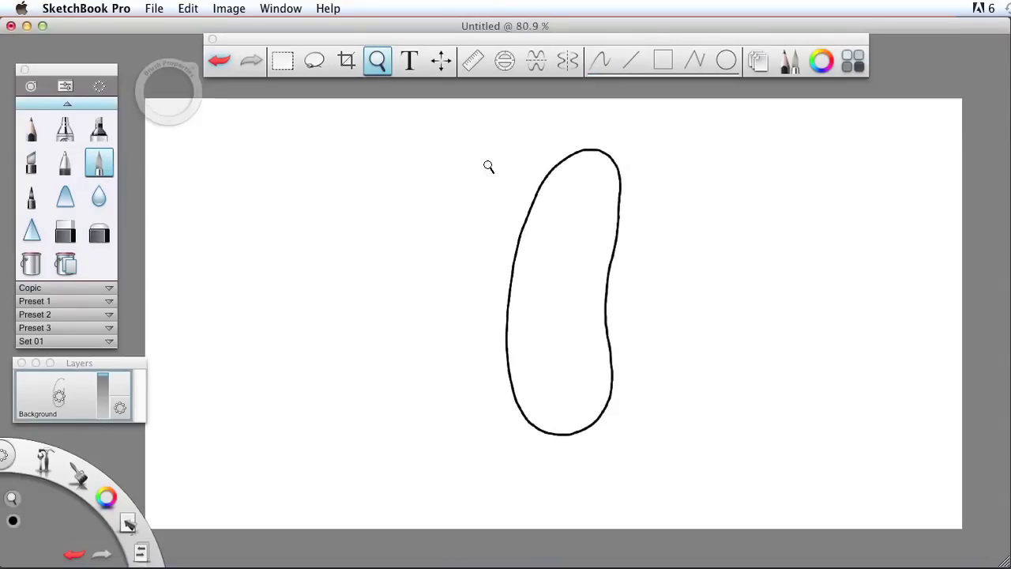
click(488, 166)
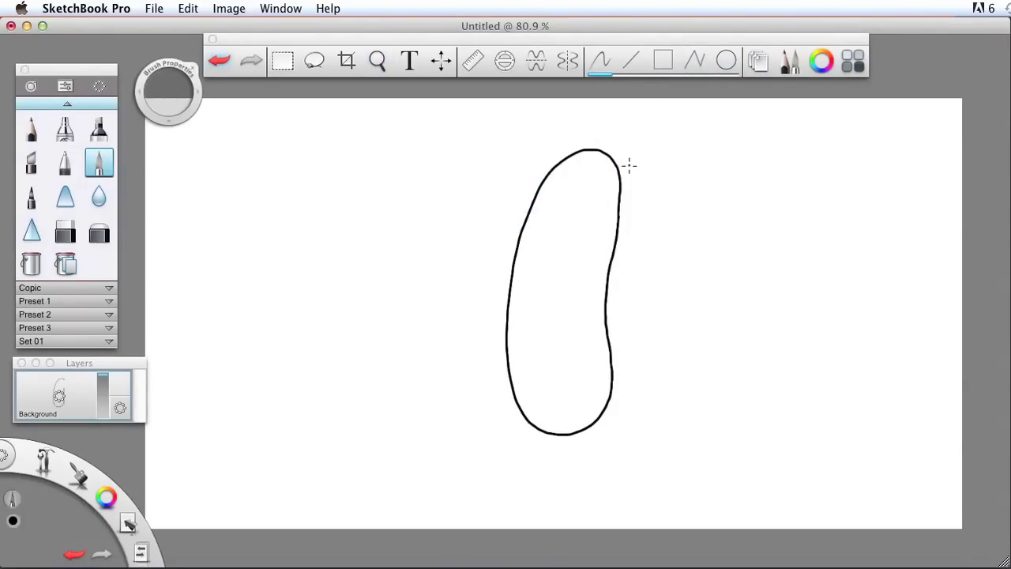
key(z)
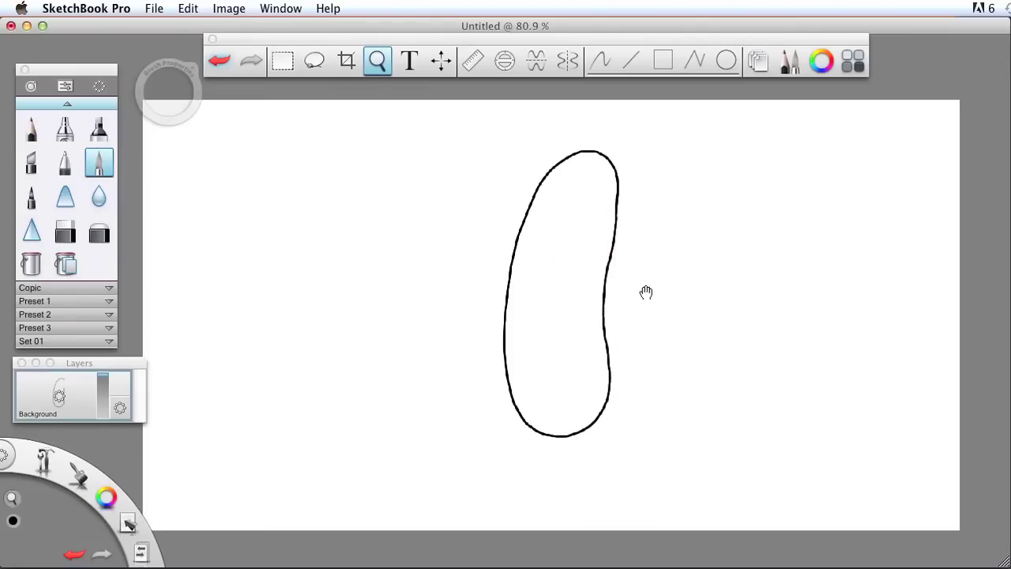
drag(643, 289, 566, 294)
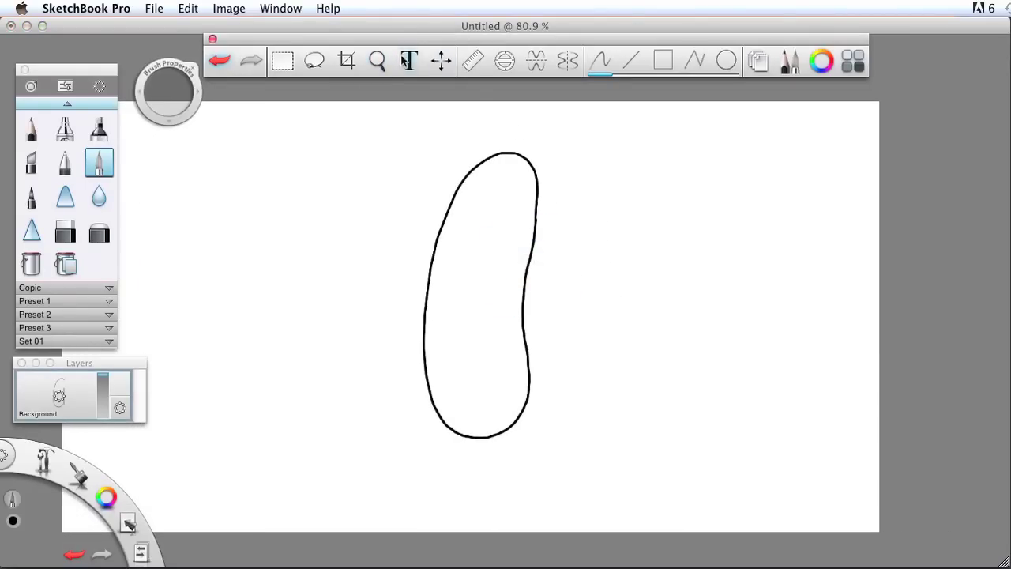
click(282, 61)
drag(500, 266, 636, 460)
drag(510, 375, 502, 418)
click(522, 327)
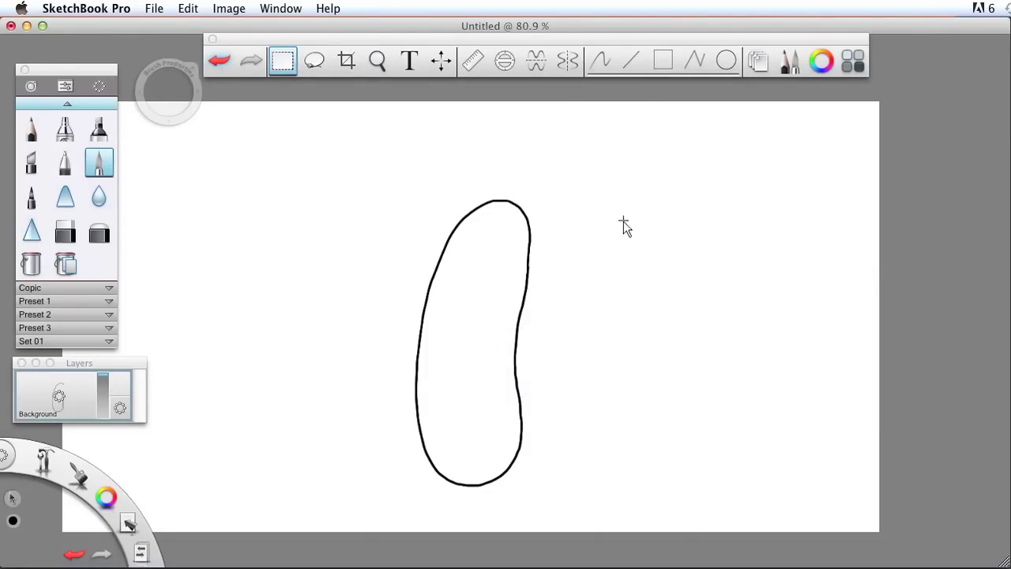
Draw a short, rounded left leg under the body with the pen, undoing the first attempt and redrawing it
click(100, 163)
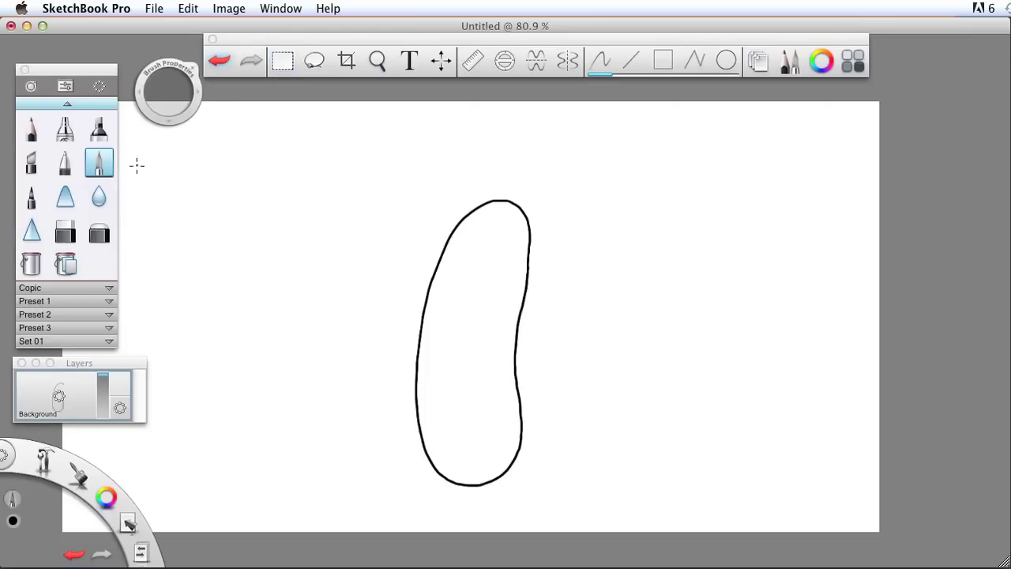
key(space)
drag(425, 475, 543, 470)
drag(579, 503, 517, 350)
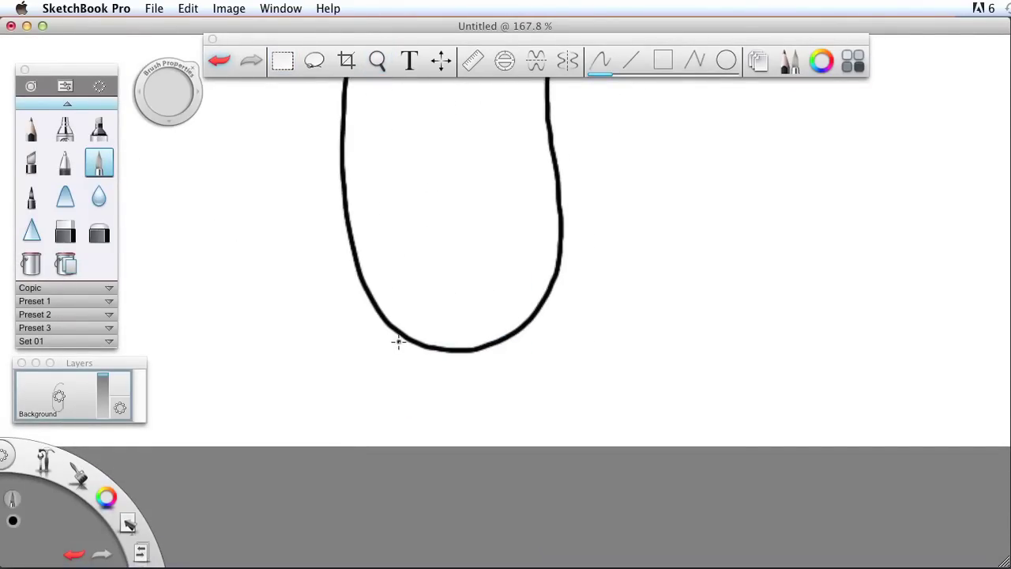
mouse_move(395, 332)
mouse_down()
mouse_move(396, 392)
mouse_move(408, 406)
mouse_move(422, 405)
mouse_move(431, 346)
mouse_move(400, 387)
mouse_move(408, 405)
mouse_move(423, 396)
mouse_move(428, 345)
mouse_up()
key(cmd+z)
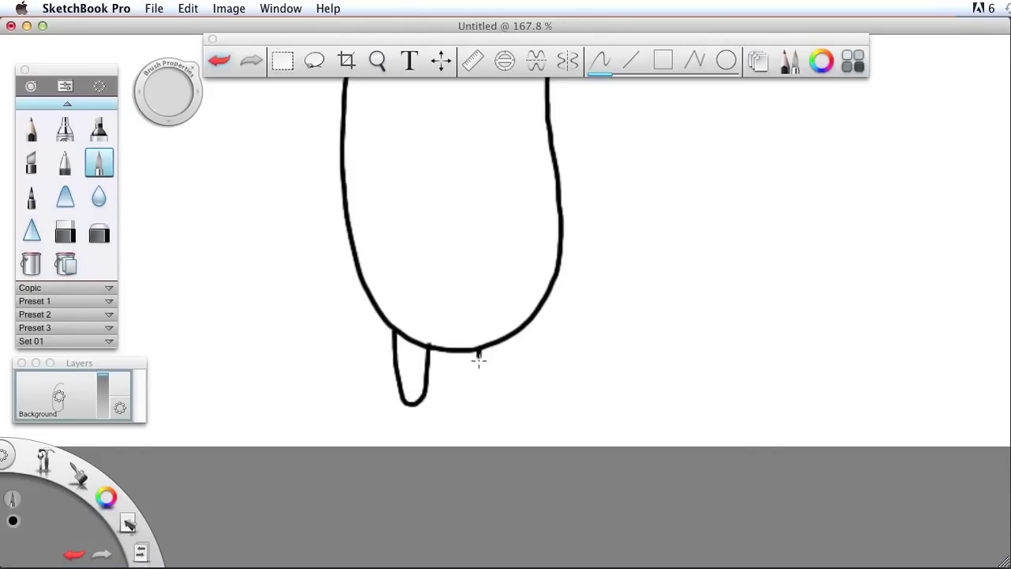
Draw the right leg under the body, undoing the wide version and redrawing it narrower and closer to the left leg
mouse_move(478, 356)
mouse_down()
mouse_move(508, 398)
mouse_move(516, 333)
mouse_up()
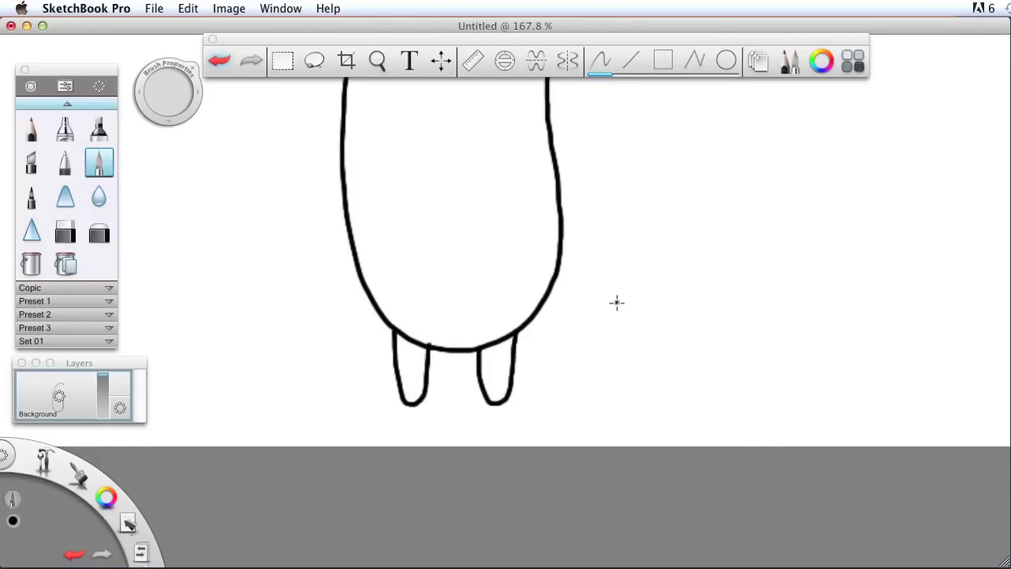
key(super+z)
mouse_move(464, 362)
mouse_down()
mouse_move(488, 398)
mouse_move(491, 330)
mouse_up()
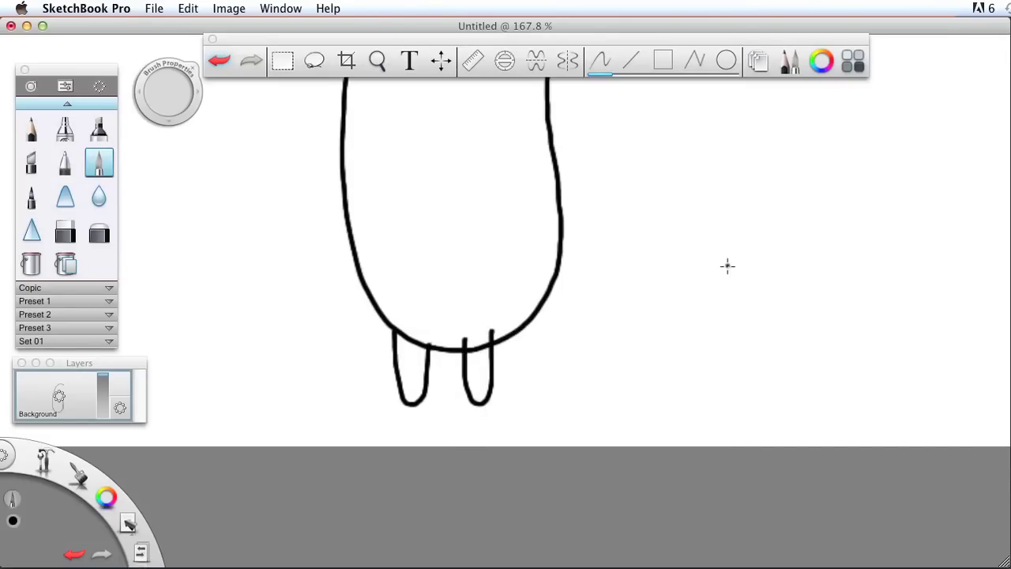
Erase the piece of body outline that crosses the top of the right leg
key(space)
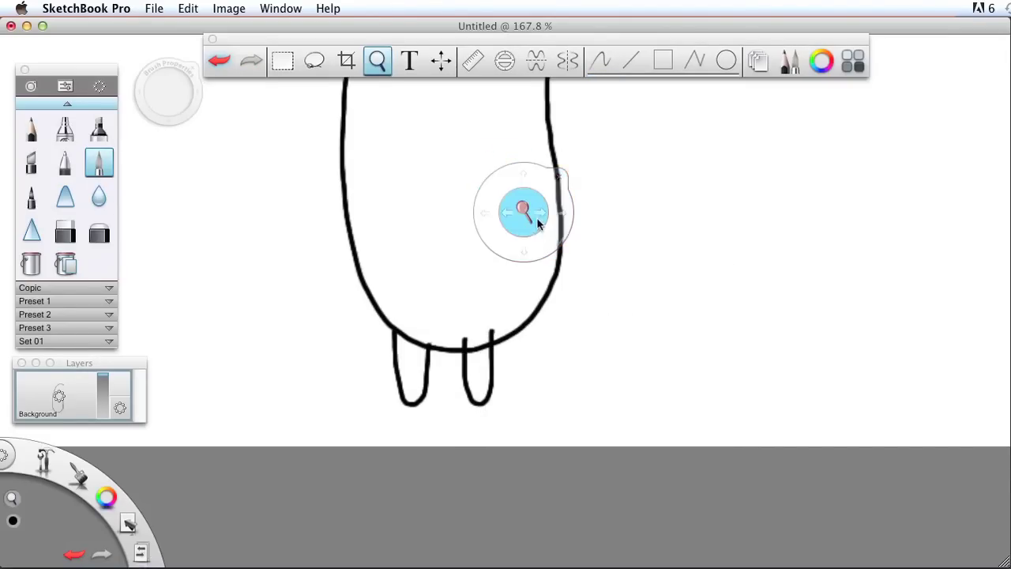
drag(535, 221, 360, 201)
drag(473, 253, 454, 400)
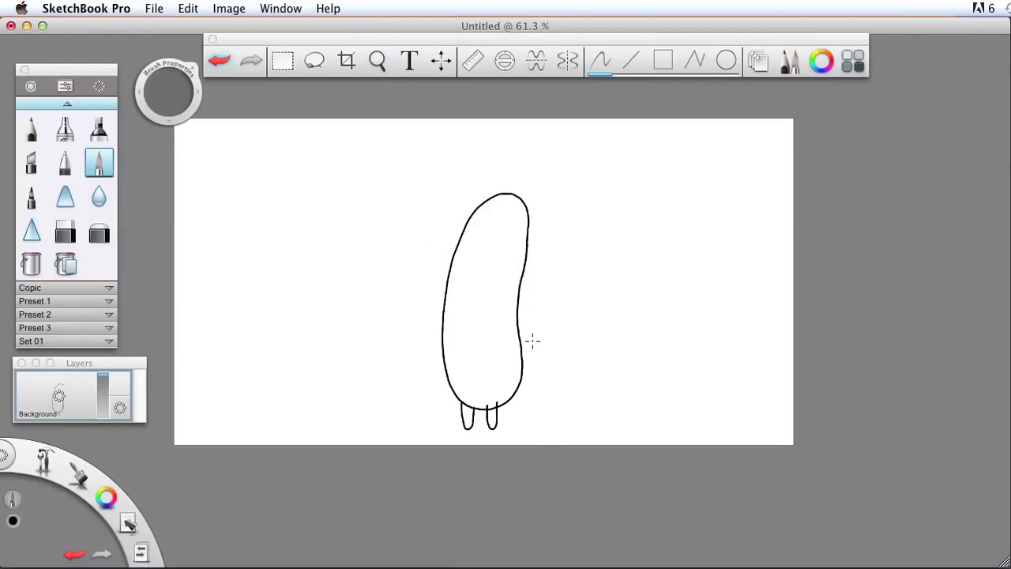
key(ctrl+z)
drag(458, 377, 672, 364)
mouse_move(639, 453)
mouse_down()
mouse_move(484, 338)
mouse_move(456, 385)
mouse_move(463, 436)
mouse_move(485, 450)
mouse_move(500, 335)
mouse_up()
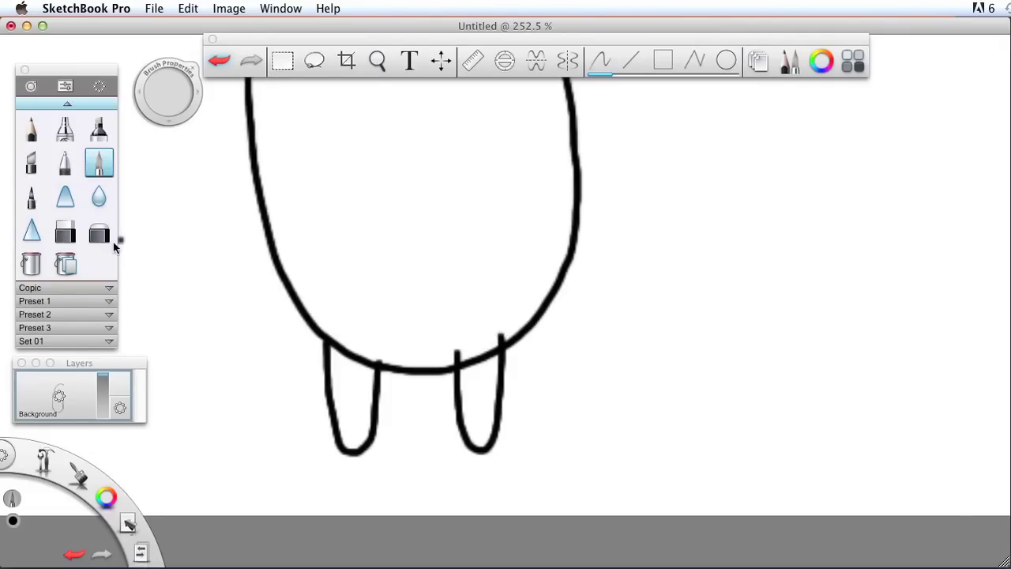
click(66, 231)
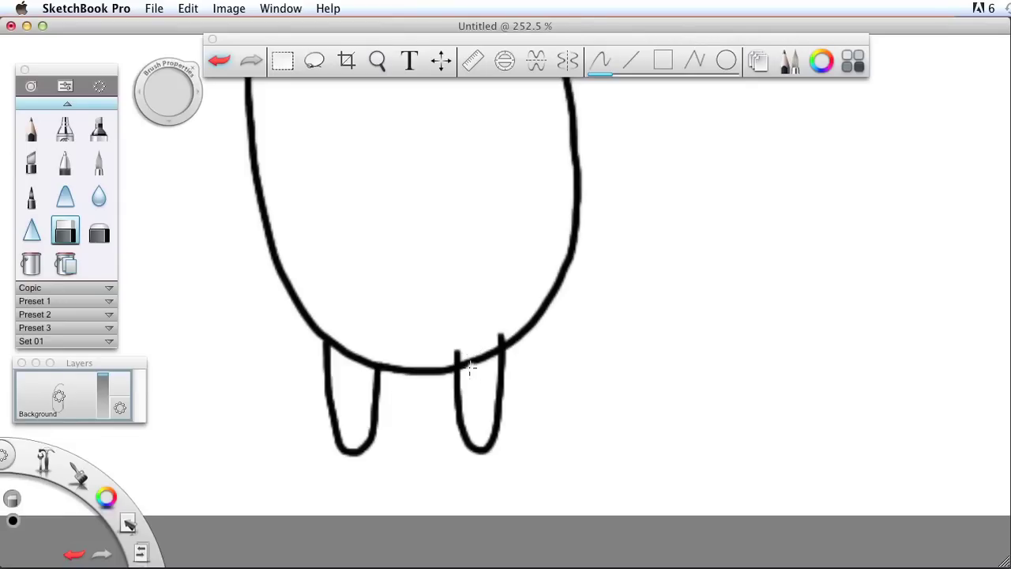
drag(475, 345, 485, 371)
Draw a bent arm with the pen, its elbow sticking out to the body's right and its rounded hand resting on the waist
key(space)
drag(477, 191, 237, 203)
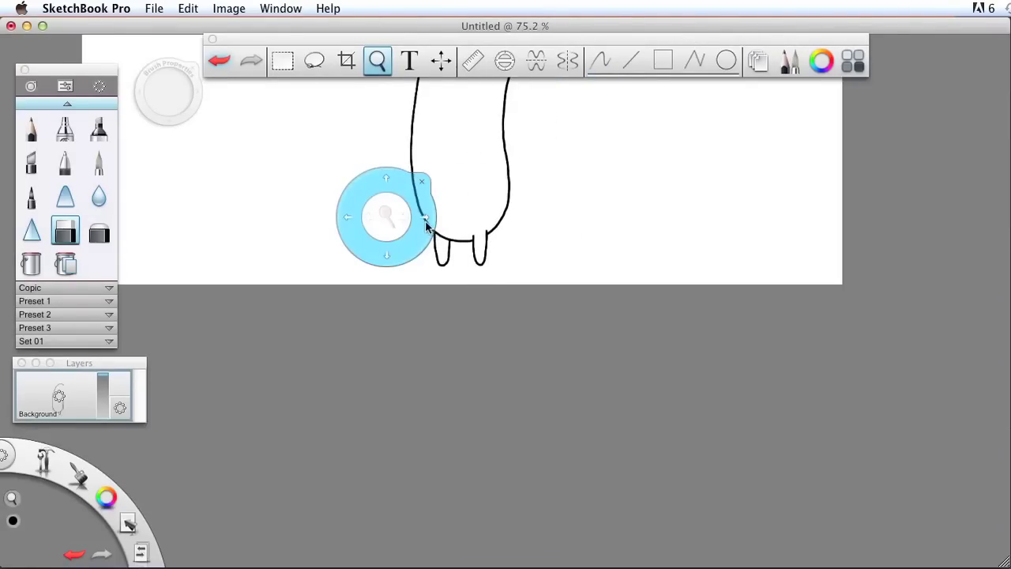
drag(426, 226, 409, 410)
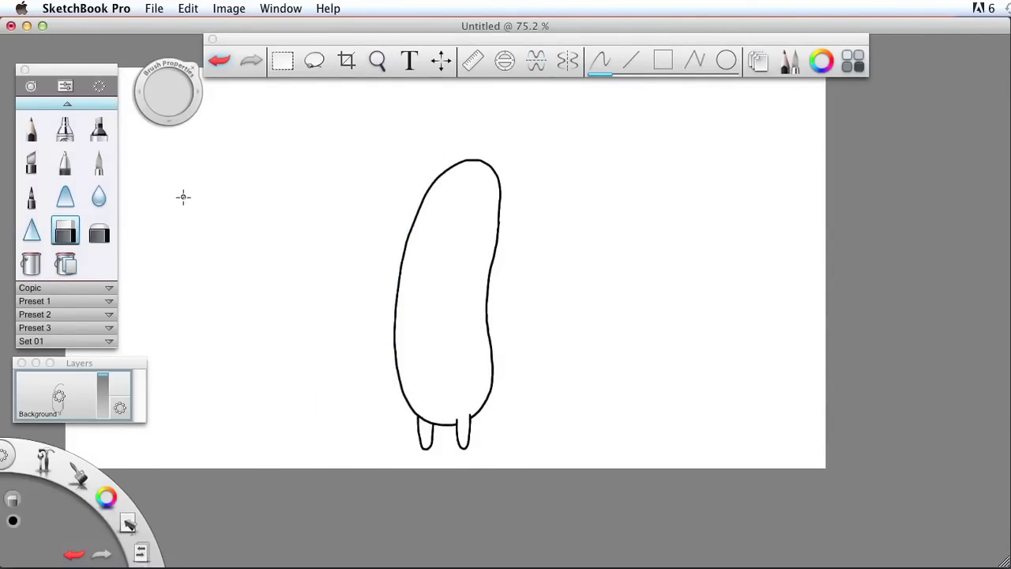
click(99, 163)
key(space)
click(445, 307)
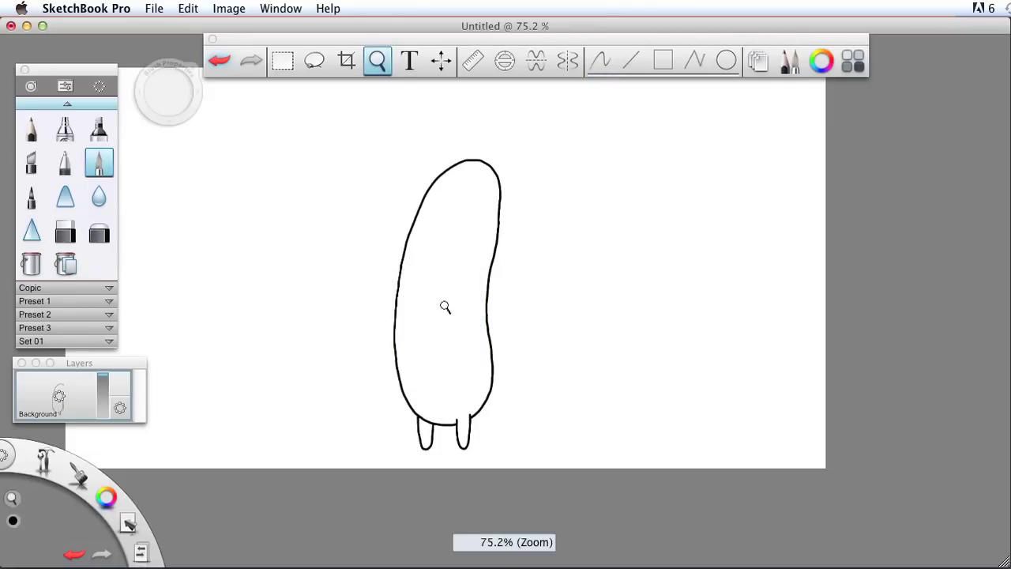
drag(444, 308, 518, 293)
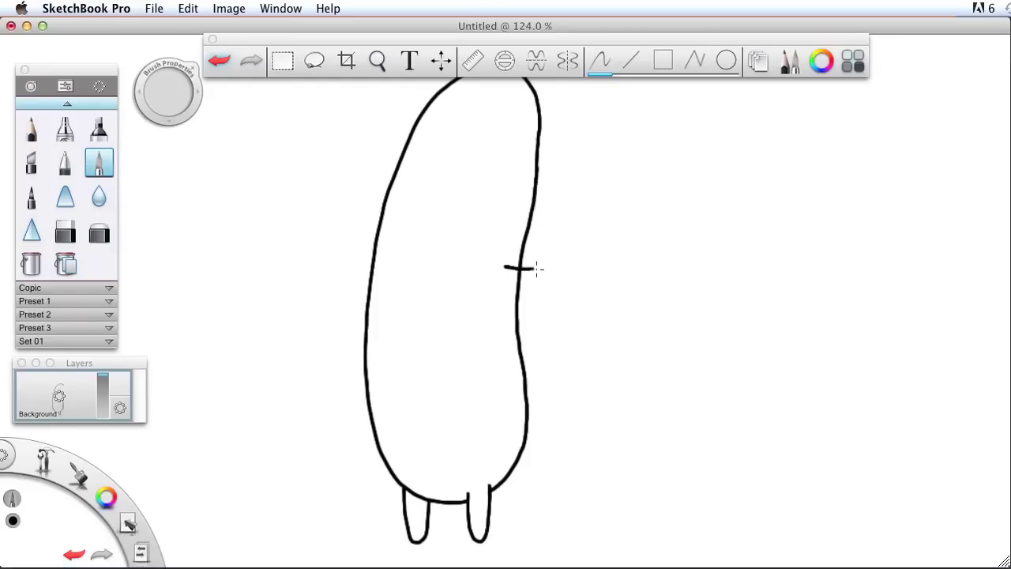
mouse_move(537, 269)
mouse_down()
mouse_move(600, 268)
mouse_move(504, 359)
mouse_up()
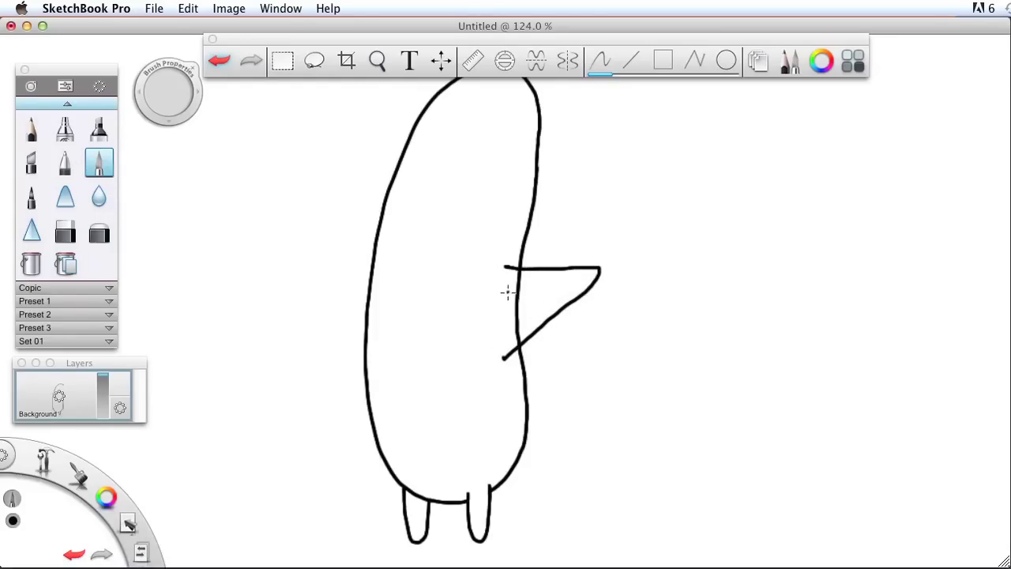
mouse_move(501, 287)
mouse_down()
mouse_move(567, 290)
mouse_move(501, 338)
mouse_up()
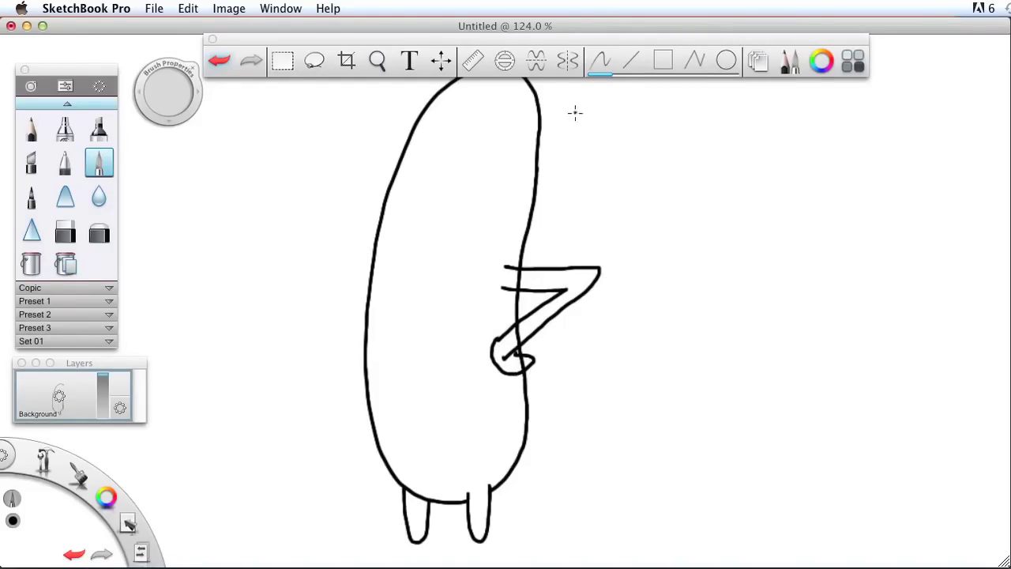
Erase the body outline and stray stroke ends that run through the forearm and hand
key(space)
drag(467, 338, 621, 313)
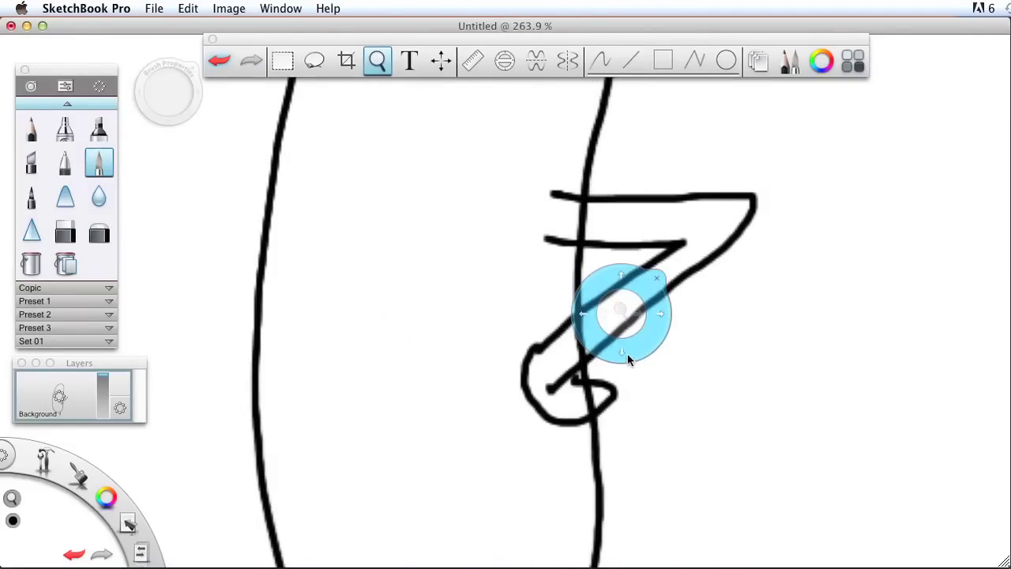
drag(627, 353, 588, 295)
click(66, 231)
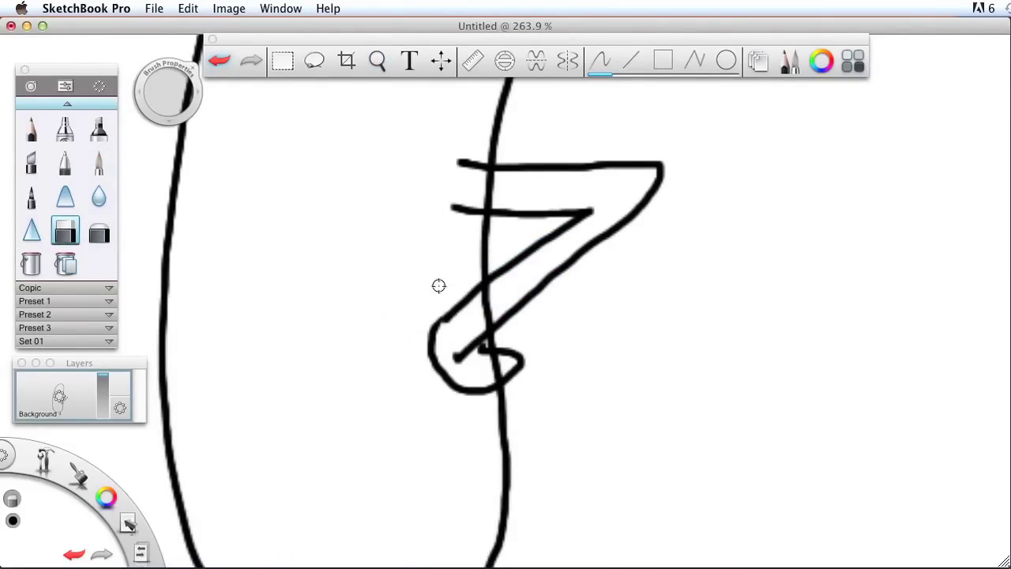
mouse_move(497, 299)
mouse_down()
mouse_move(465, 319)
mouse_move(473, 307)
mouse_up()
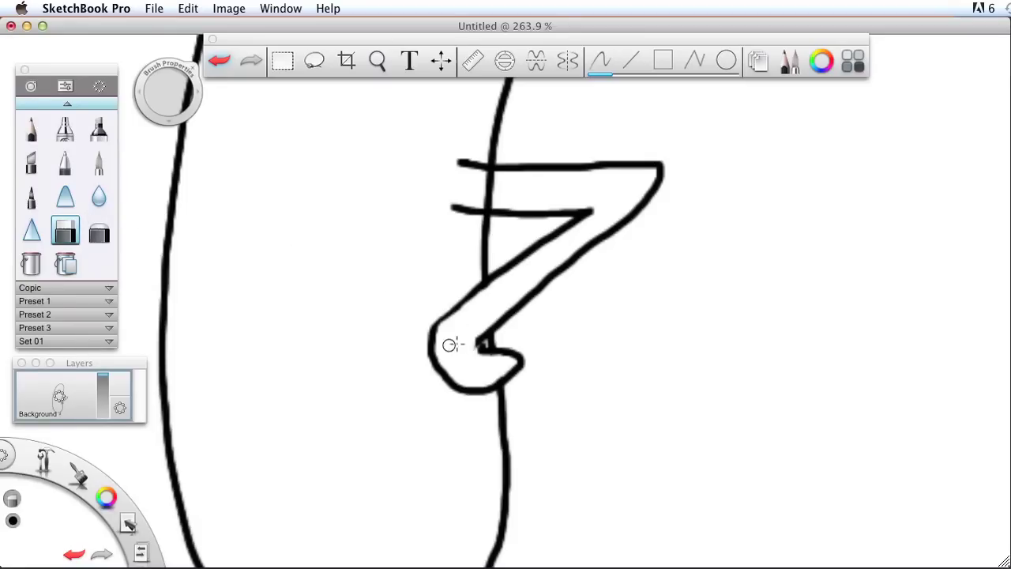
key(space)
mouse_move(485, 356)
mouse_down()
mouse_move(548, 349)
mouse_move(530, 300)
mouse_up()
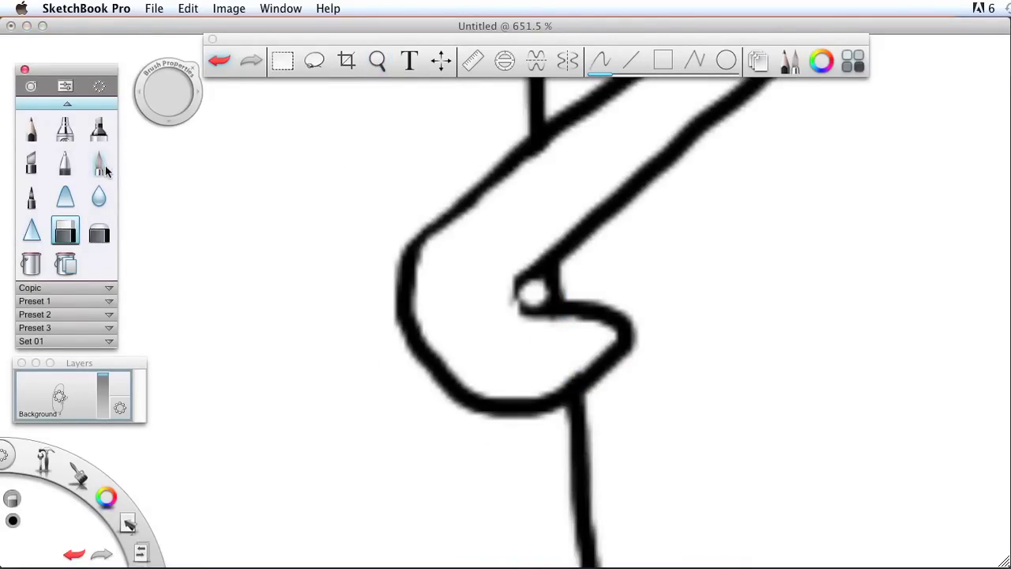
Redraw the broken outline between thumb and forearm with the pen, and erase the body outline crossing the upper arm
click(99, 163)
mouse_move(534, 272)
mouse_down()
mouse_move(514, 296)
mouse_move(530, 310)
mouse_up()
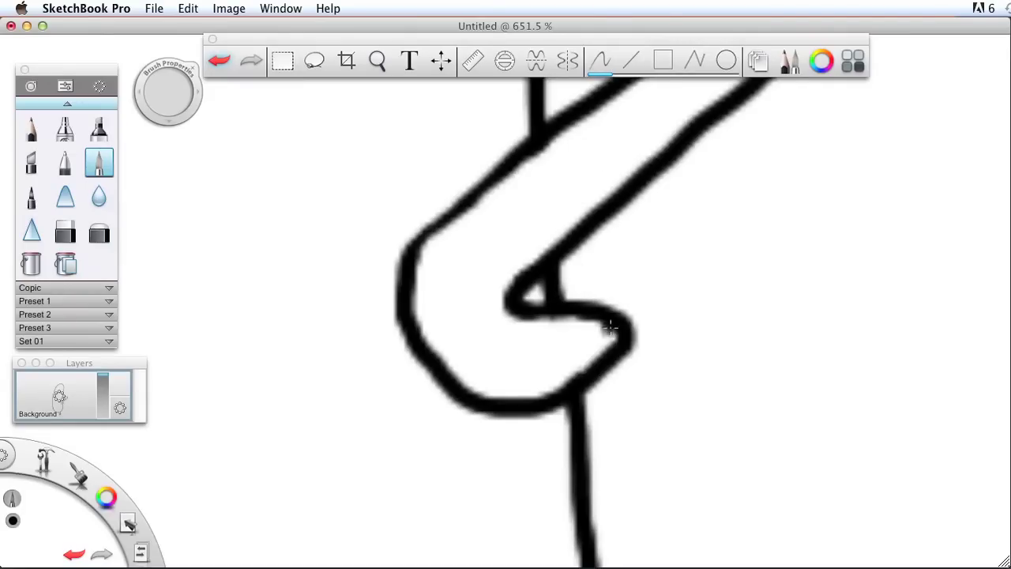
key(space)
drag(553, 169, 508, 202)
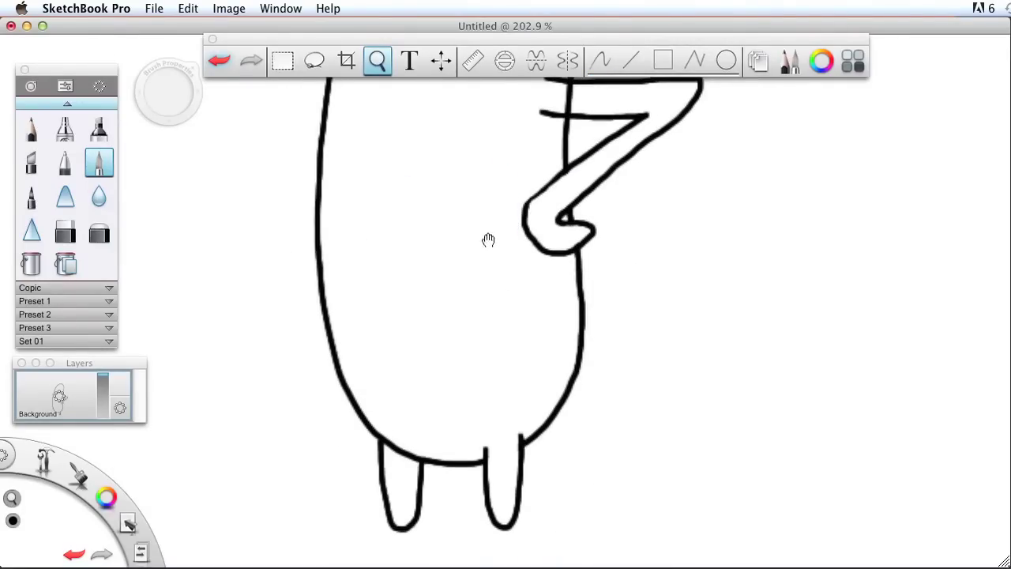
drag(484, 237, 459, 379)
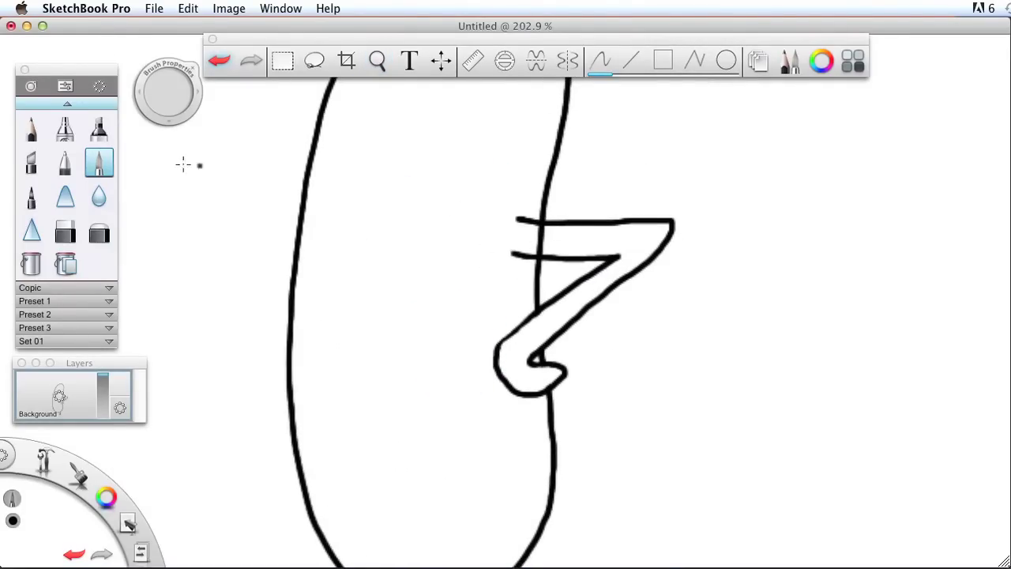
click(66, 230)
key(space)
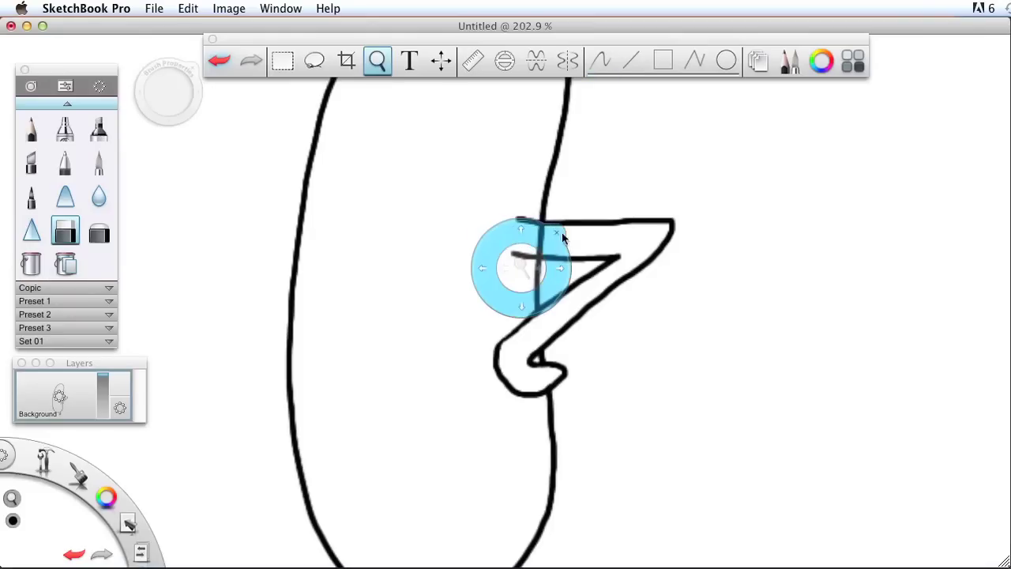
mouse_move(562, 236)
mouse_down()
mouse_move(523, 278)
mouse_move(613, 228)
mouse_move(560, 171)
mouse_move(537, 197)
mouse_move(537, 216)
mouse_move(567, 209)
mouse_up()
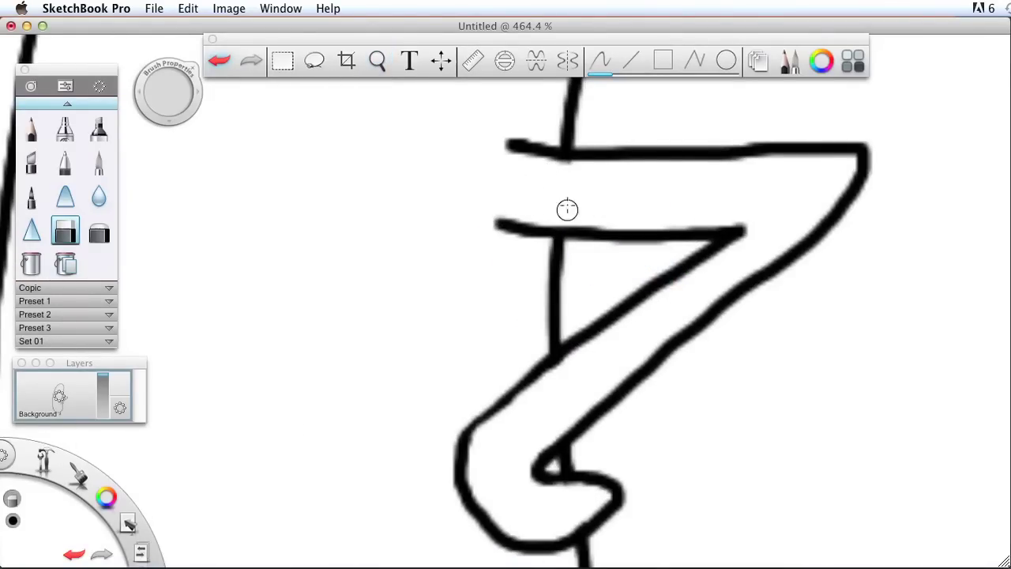
Draw a second bent arm with the pen, its elbow out to the body's left and its hand tucked behind the waist, undoing the higher first stroke
key(space)
mouse_move(645, 232)
mouse_down()
mouse_move(610, 267)
mouse_move(451, 276)
mouse_move(401, 345)
mouse_up()
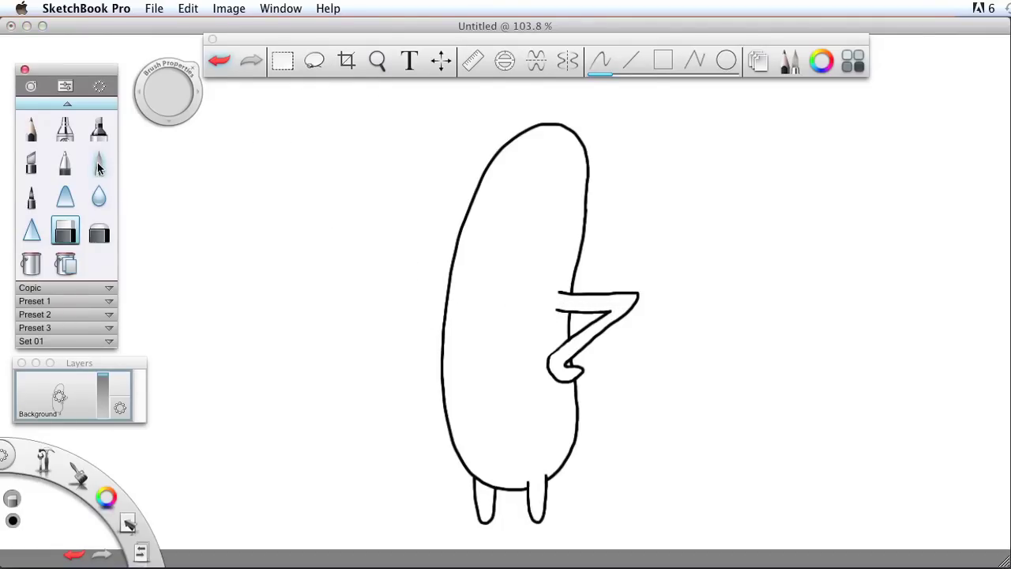
click(99, 162)
key(space)
mouse_move(369, 300)
mouse_down()
mouse_move(479, 281)
mouse_move(418, 284)
mouse_move(452, 313)
mouse_up()
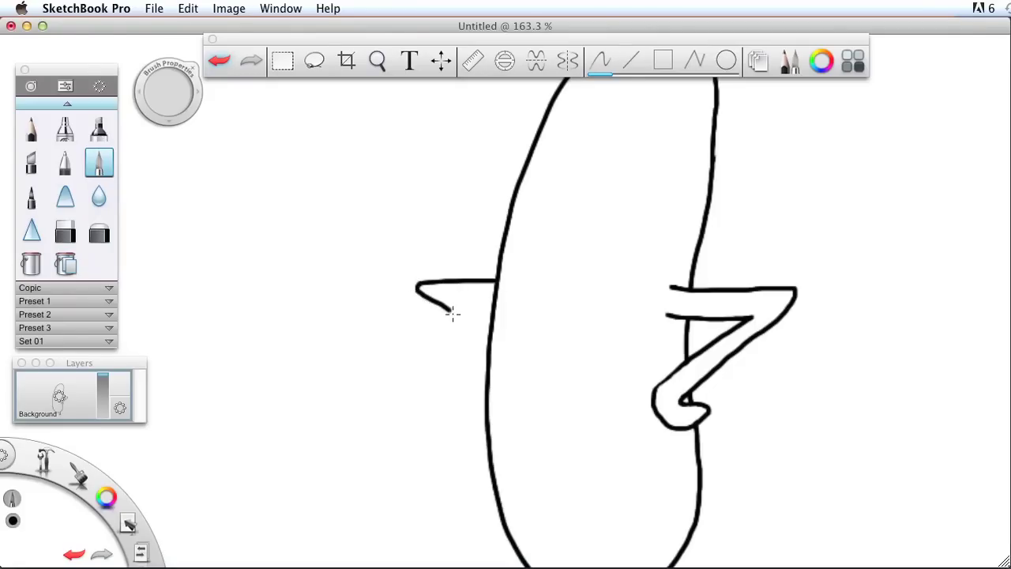
key(super+z)
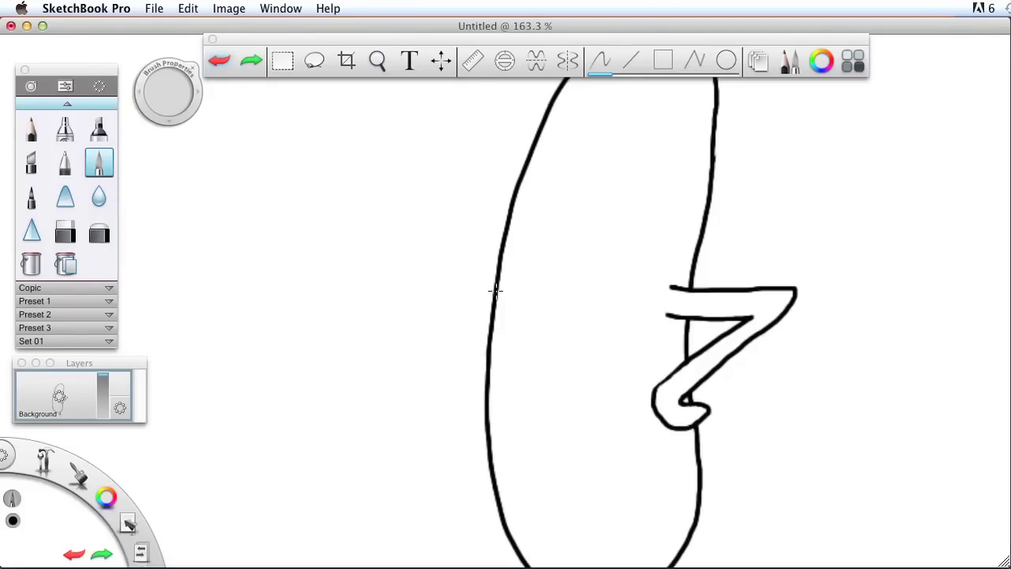
mouse_move(492, 308)
mouse_down()
mouse_move(422, 311)
mouse_move(451, 344)
mouse_up()
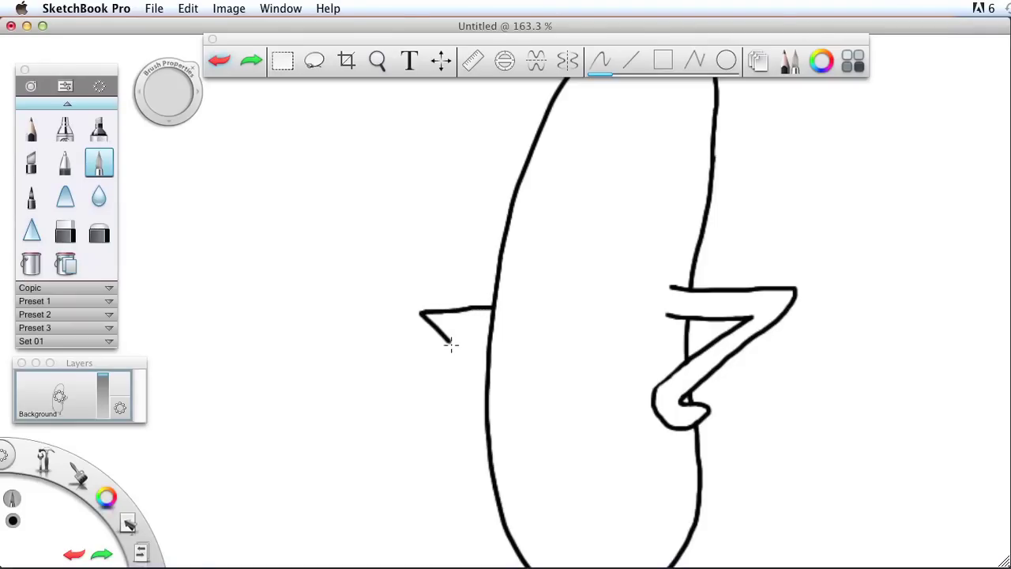
drag(478, 376, 487, 380)
mouse_move(495, 286)
mouse_down()
mouse_move(391, 292)
mouse_move(384, 306)
mouse_move(460, 387)
mouse_up()
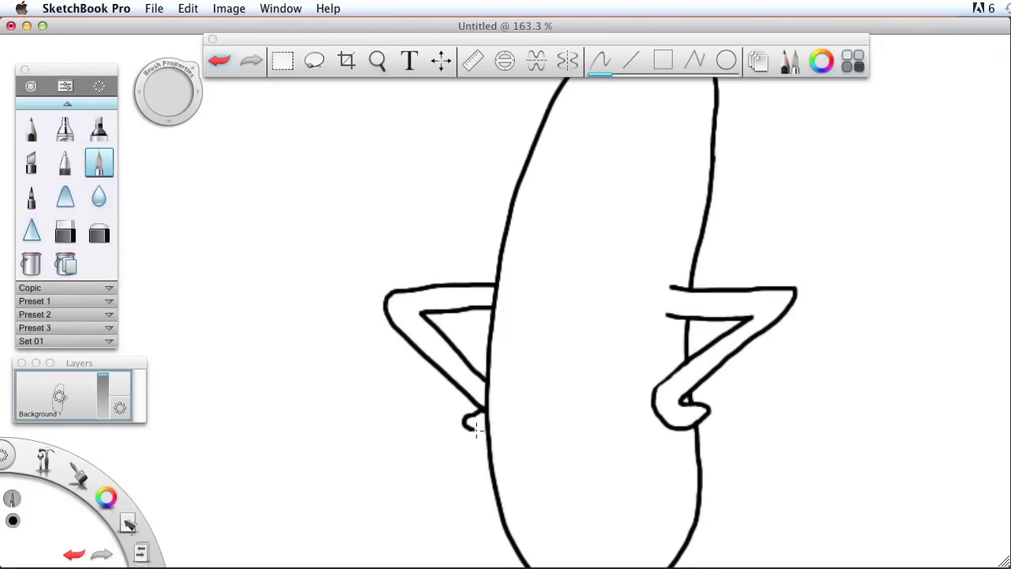
Draw a large upright oval with the pen inside the upper part of the body
click(65, 231)
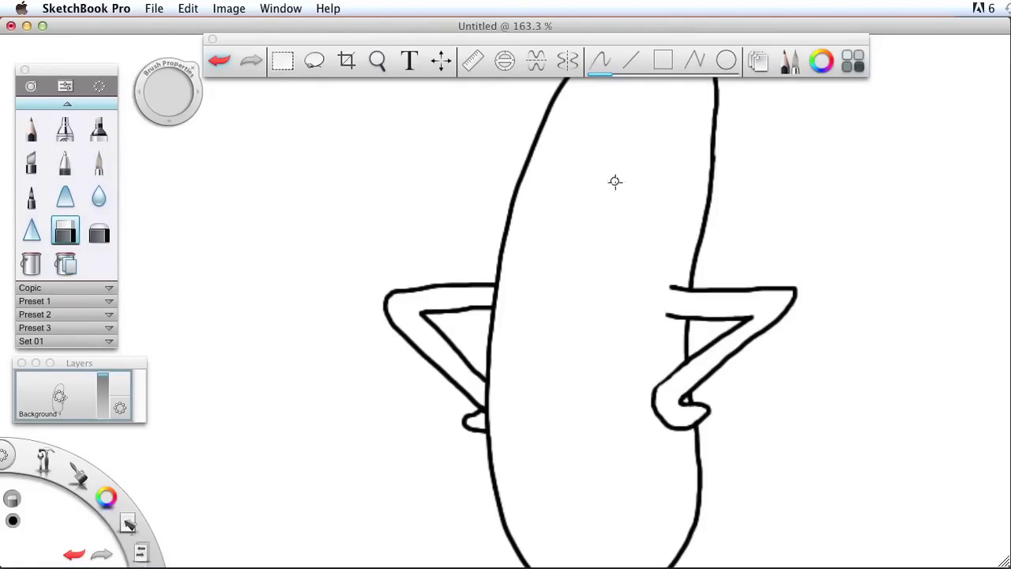
key(space)
drag(588, 190, 483, 191)
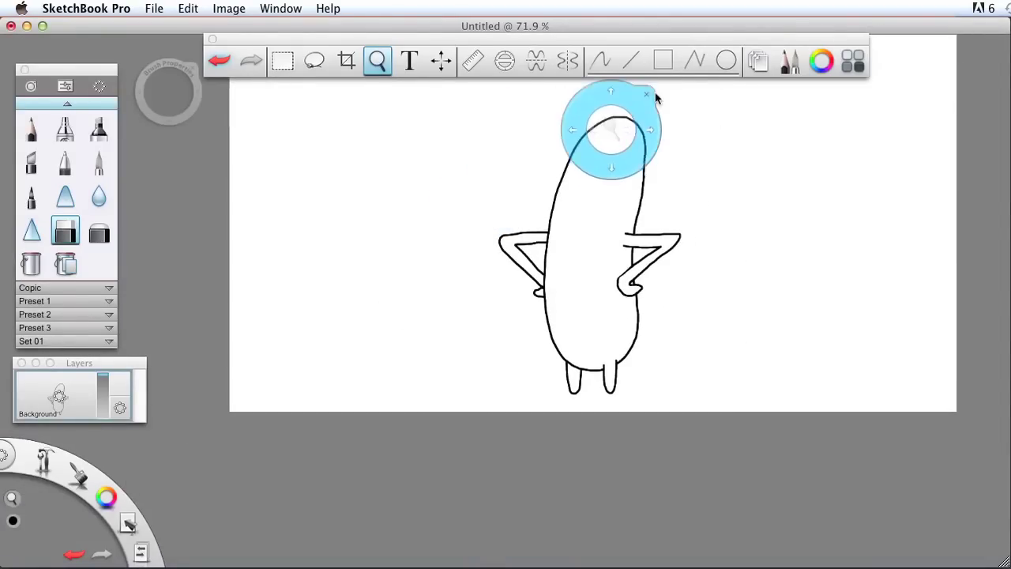
drag(656, 97, 682, 140)
drag(669, 194, 559, 243)
click(633, 168)
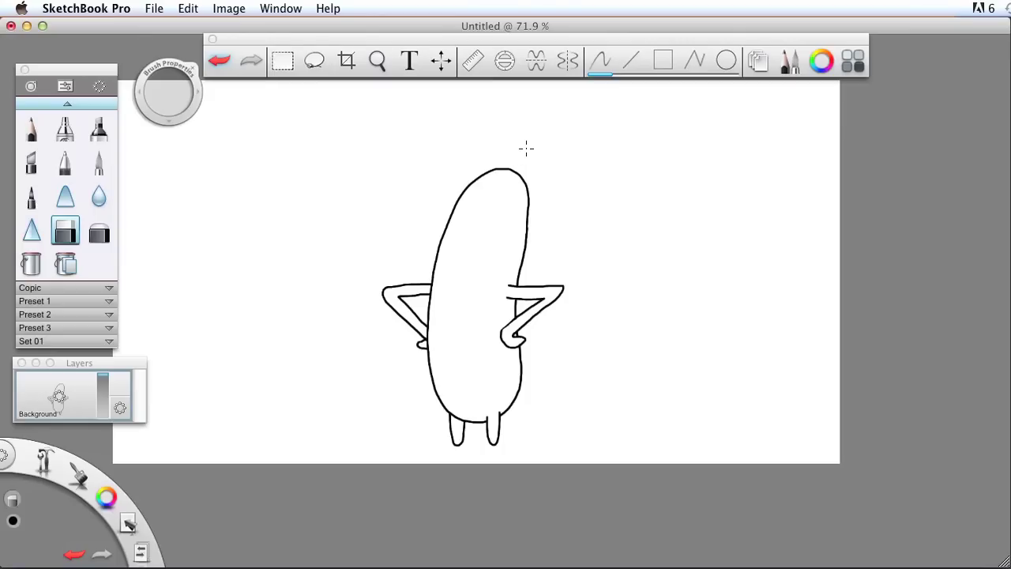
key(space)
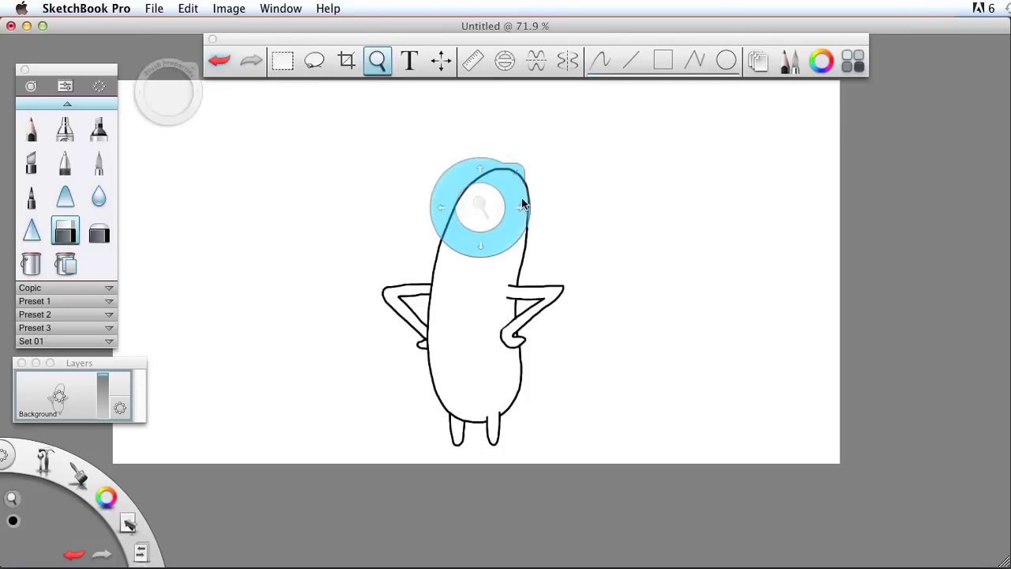
drag(481, 205, 634, 220)
drag(632, 261, 605, 215)
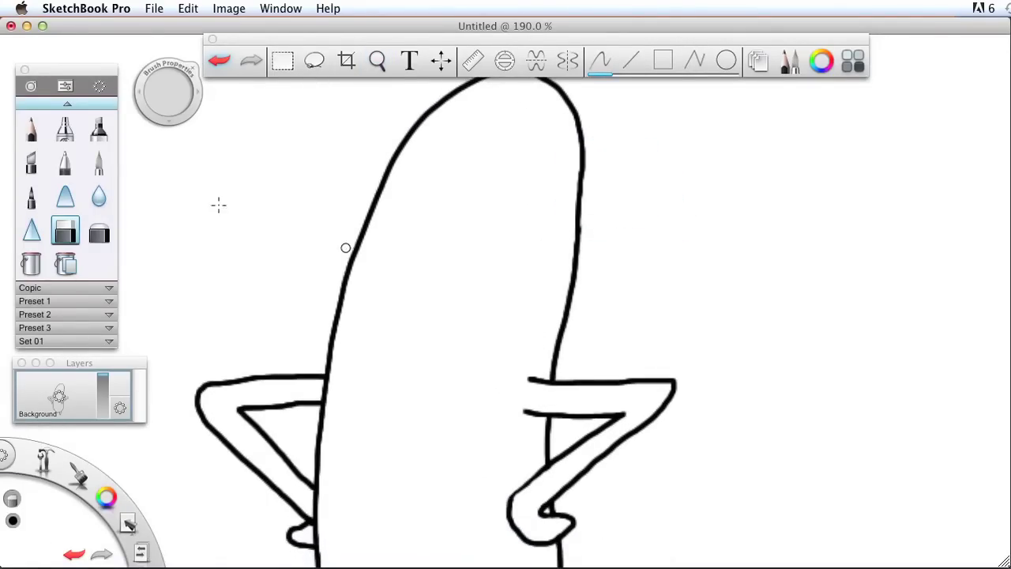
click(99, 163)
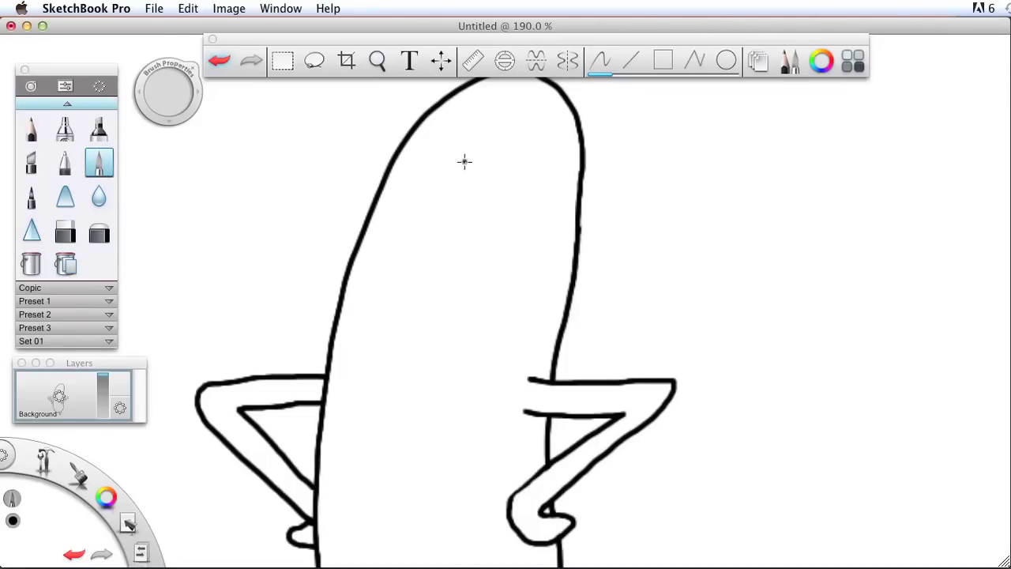
mouse_move(466, 135)
mouse_down()
mouse_move(434, 164)
mouse_move(389, 243)
mouse_move(402, 326)
mouse_move(487, 327)
mouse_move(526, 228)
mouse_move(503, 141)
mouse_move(461, 153)
mouse_up()
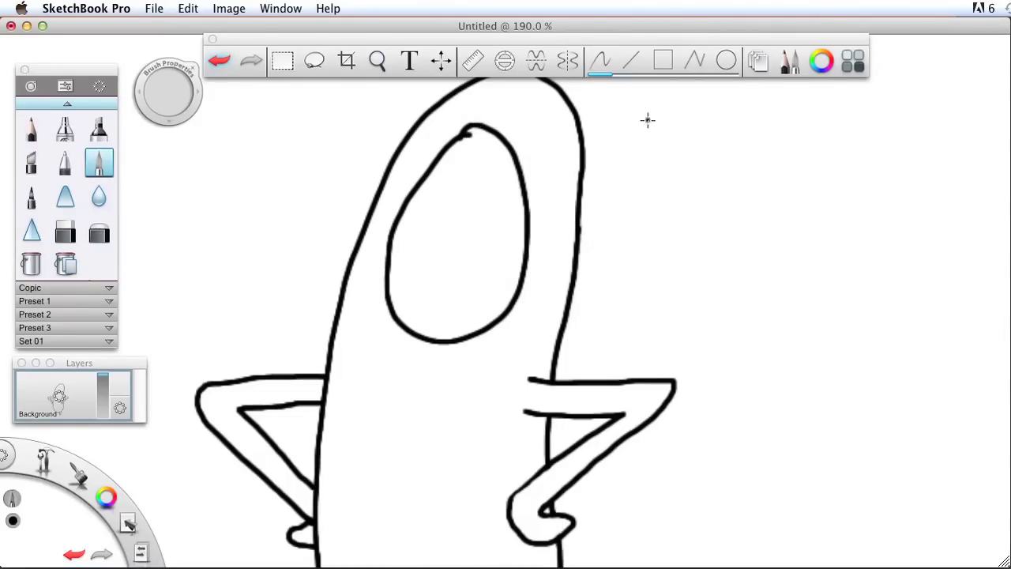
Erase the uneven upper-left section of the oval and redraw it as one smooth curve joining both open ends
click(64, 230)
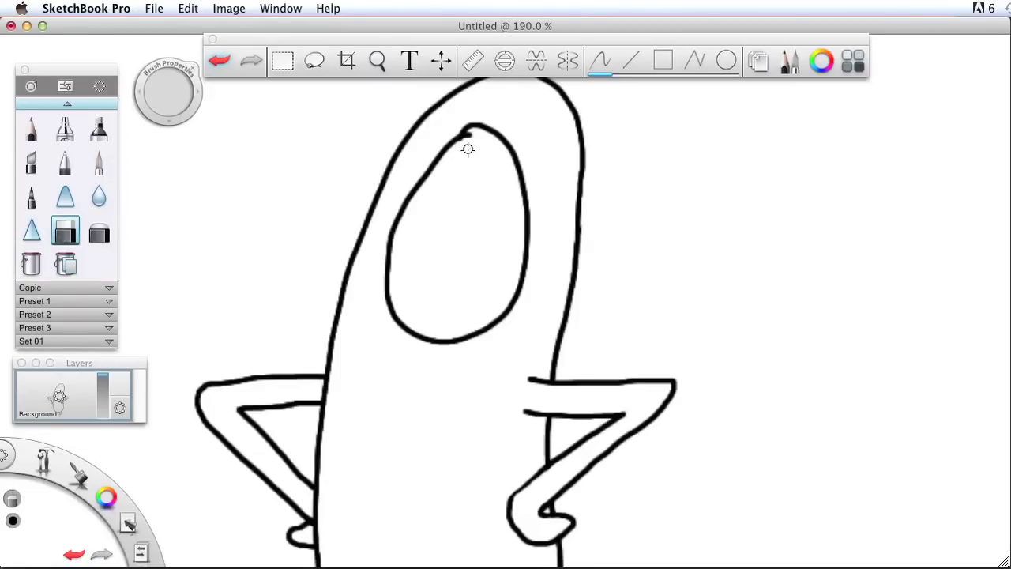
drag(439, 156, 397, 210)
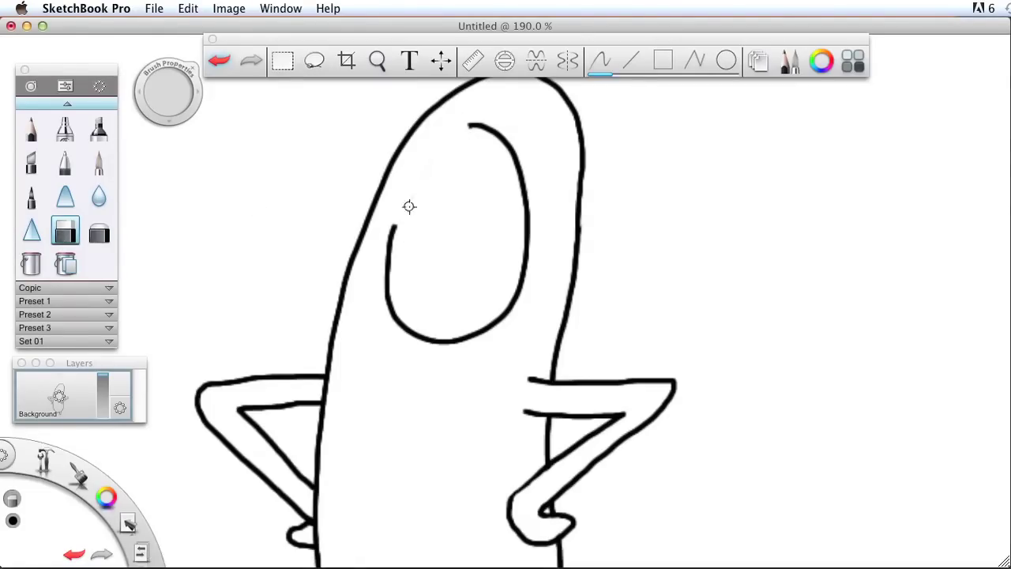
click(98, 163)
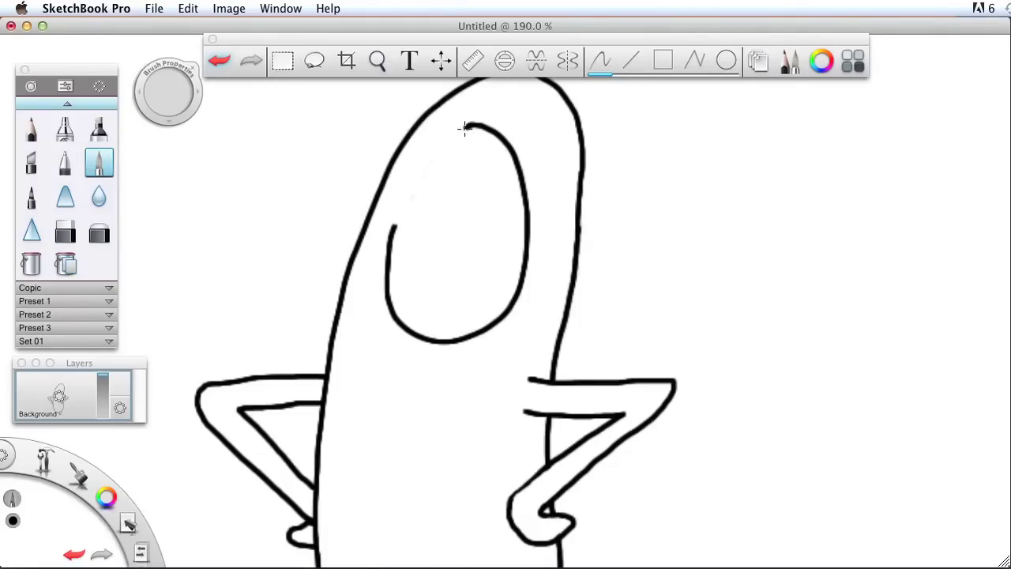
mouse_move(466, 128)
mouse_down()
mouse_move(409, 187)
mouse_move(395, 227)
mouse_up()
key(super+z)
key(space)
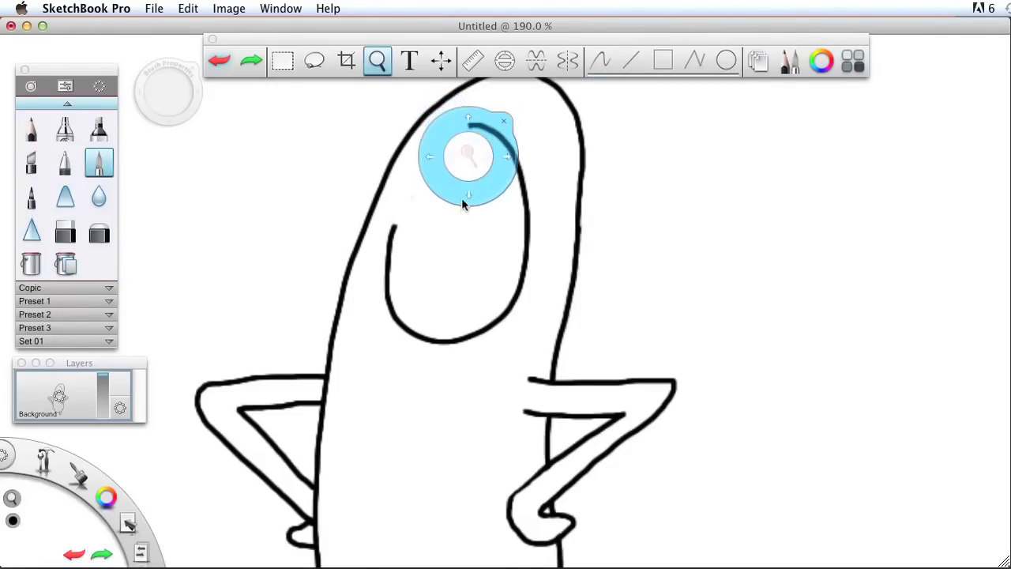
drag(468, 155, 592, 154)
drag(555, 218, 559, 269)
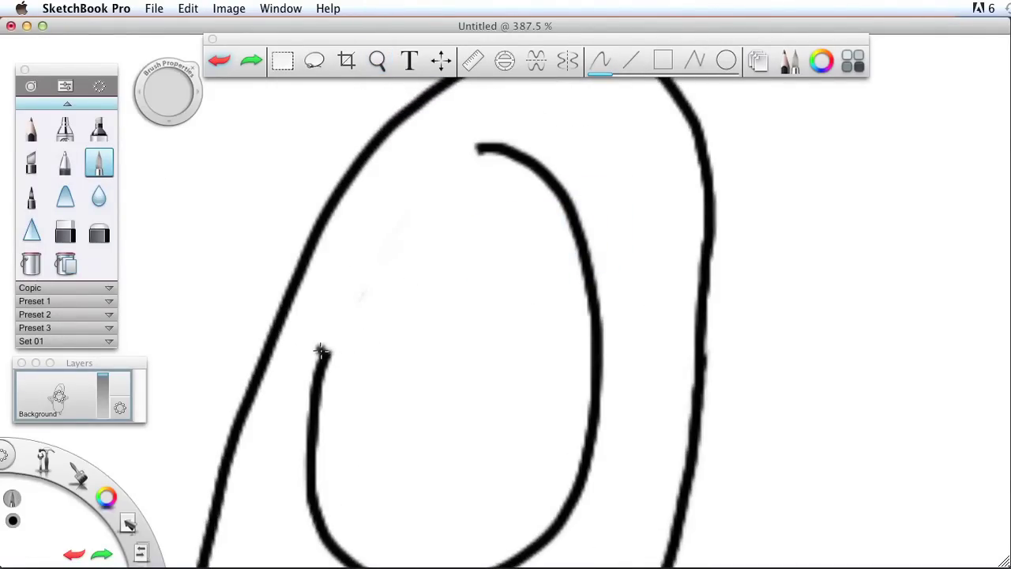
mouse_move(324, 359)
mouse_down()
mouse_move(398, 209)
mouse_move(477, 150)
mouse_up()
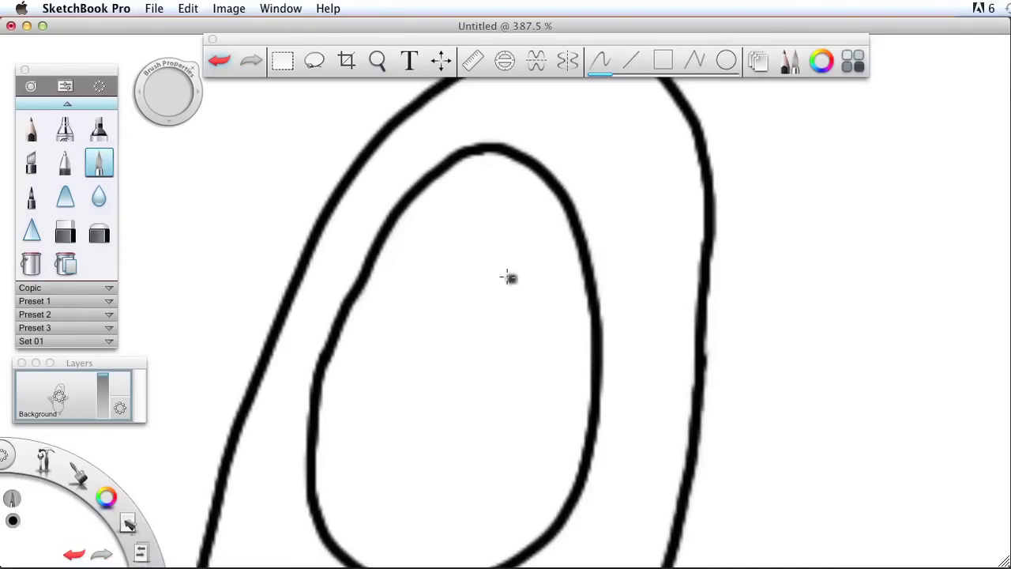
mouse_move(323, 292)
mouse_down()
mouse_move(477, 290)
mouse_move(547, 315)
mouse_move(616, 376)
mouse_up()
key(super+z)
mouse_move(333, 298)
mouse_down()
mouse_move(508, 307)
mouse_move(635, 381)
mouse_up()
key(super+z)
Draw an arched line across the oval's upper half and add a rounded hook rising from each end to form a band
mouse_move(326, 296)
mouse_down()
mouse_move(547, 305)
mouse_move(615, 354)
mouse_move(604, 353)
mouse_move(622, 324)
mouse_move(598, 291)
mouse_up()
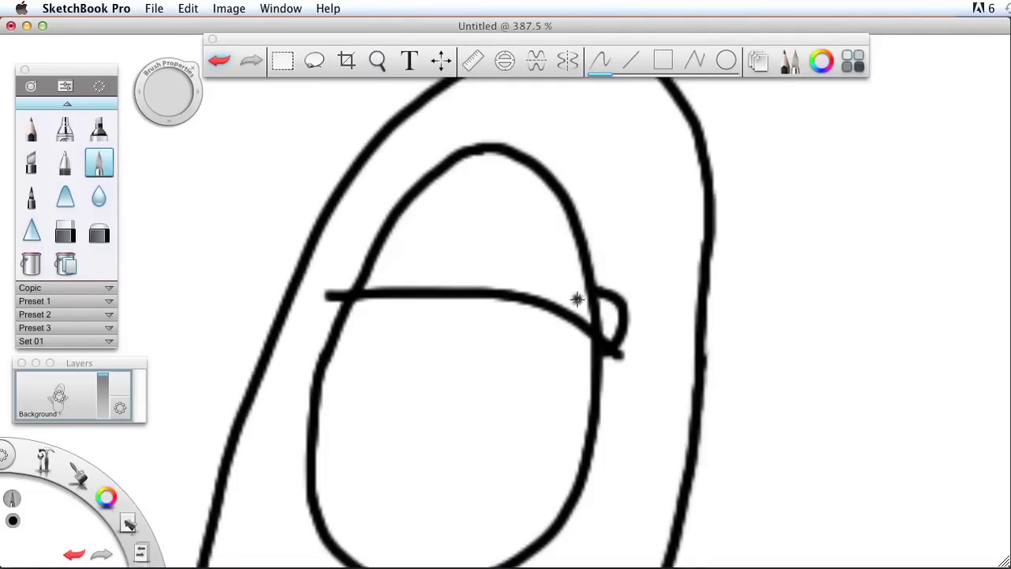
drag(611, 297, 551, 276)
mouse_move(334, 295)
mouse_down()
mouse_move(355, 262)
mouse_move(359, 275)
mouse_up()
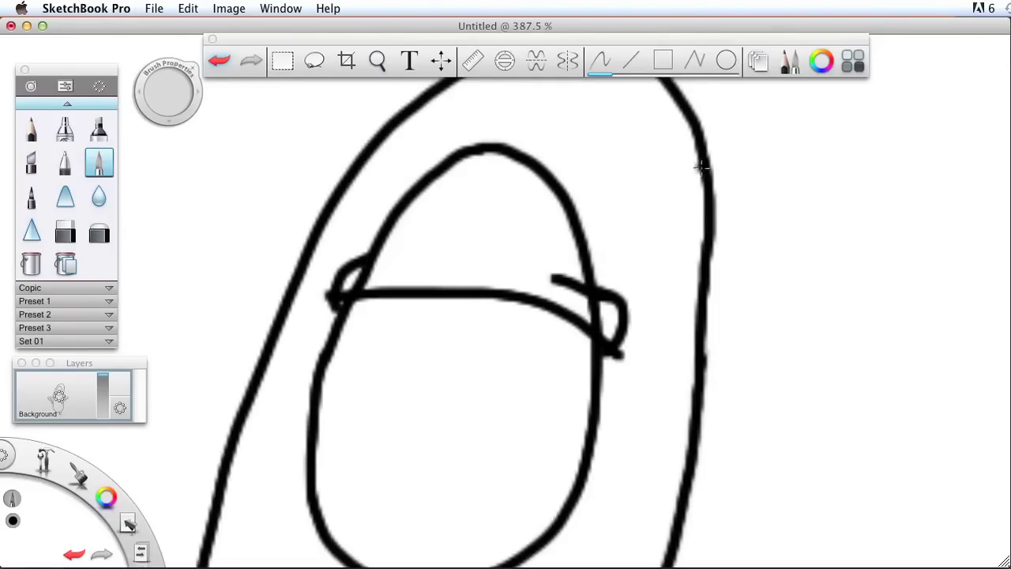
Erase the oval outline running through both ends of the band and the stray stroke tips at its lower corners, resizing the eraser as needed
click(65, 231)
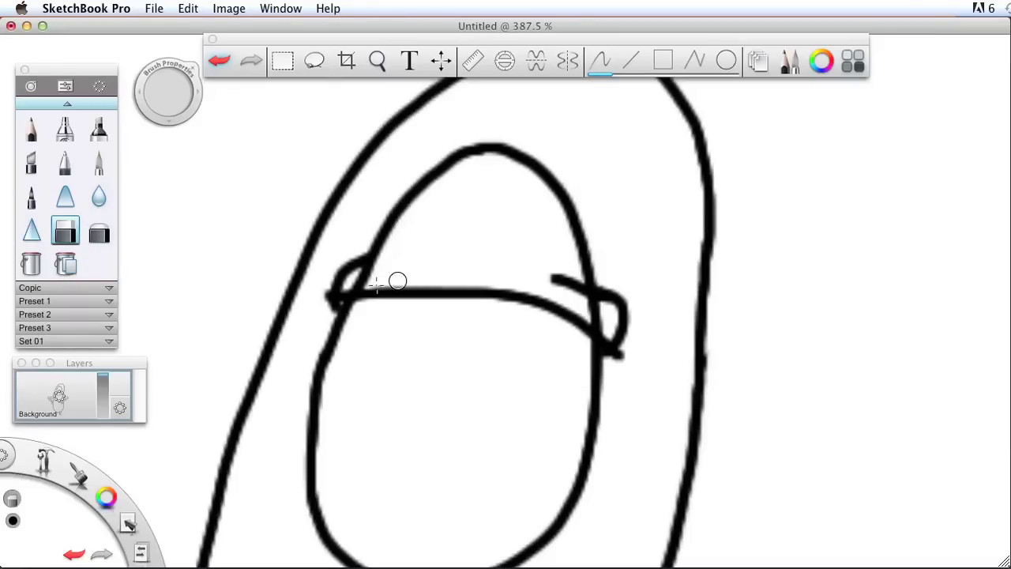
key(space)
drag(411, 273, 517, 250)
drag(314, 279, 357, 259)
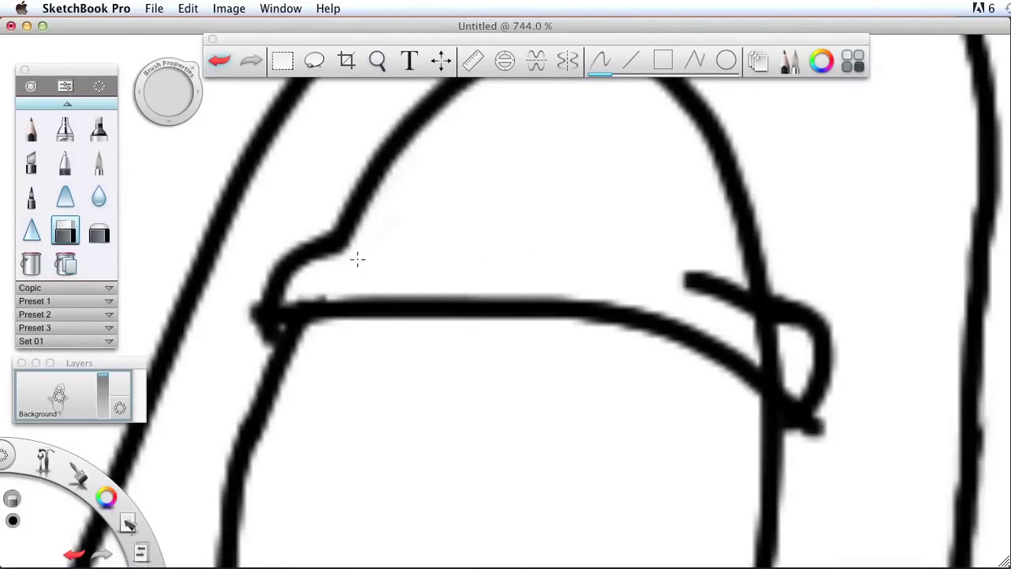
drag(308, 289, 243, 299)
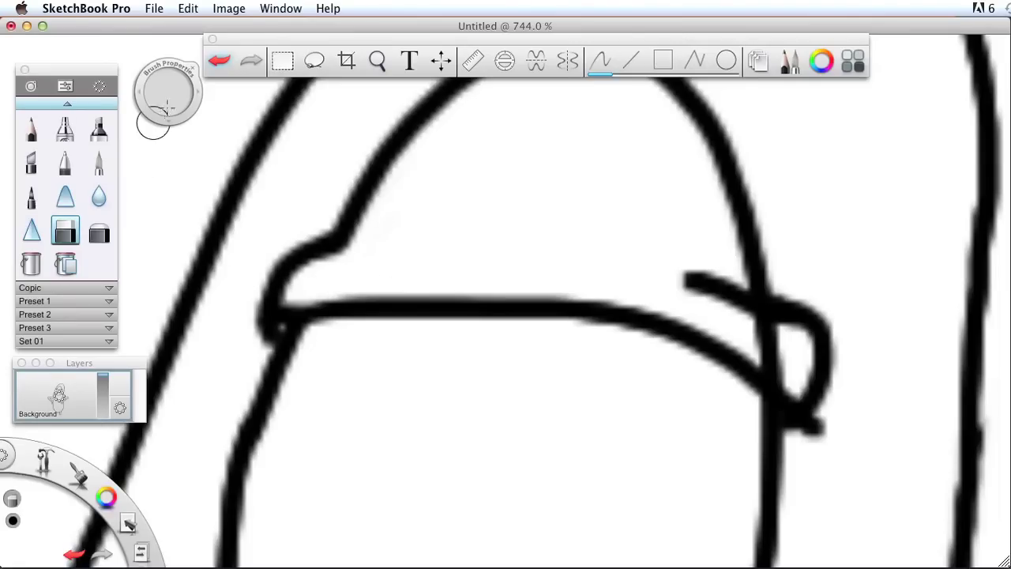
drag(165, 94, 125, 120)
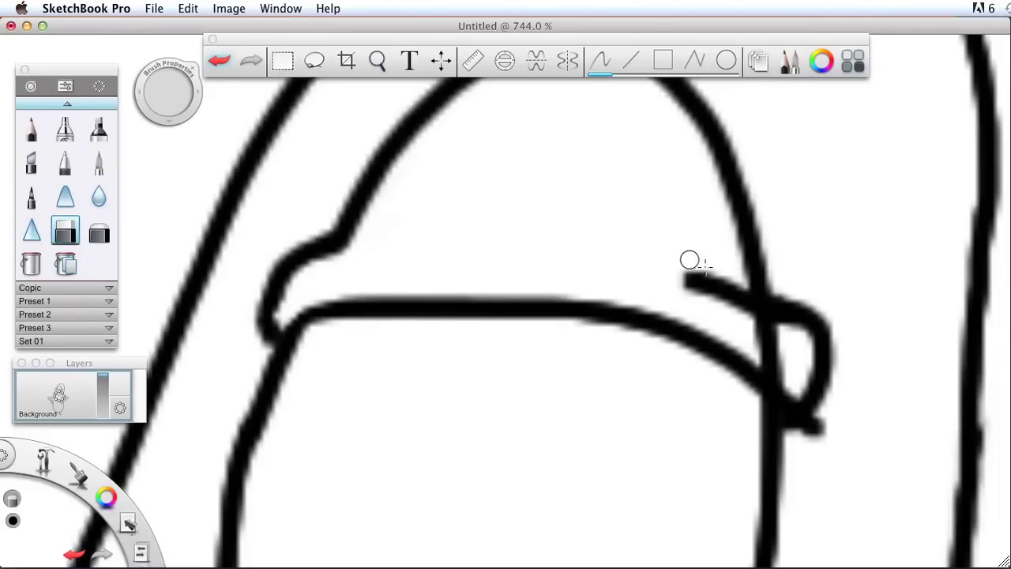
drag(834, 420, 803, 437)
mouse_move(781, 356)
mouse_down()
mouse_move(752, 331)
mouse_move(765, 342)
mouse_move(752, 342)
mouse_move(778, 371)
mouse_move(763, 323)
mouse_move(780, 331)
mouse_up()
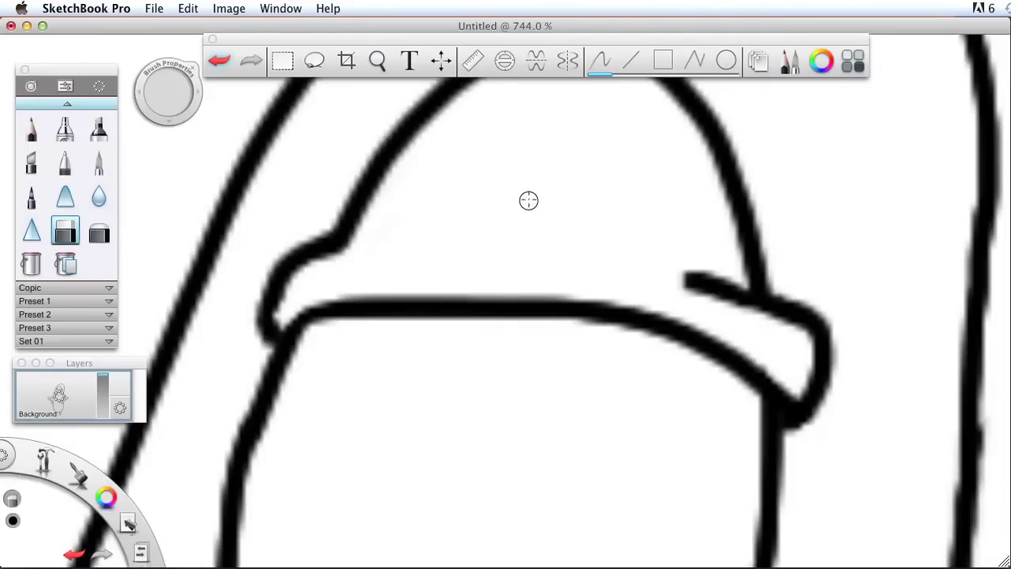
click(99, 162)
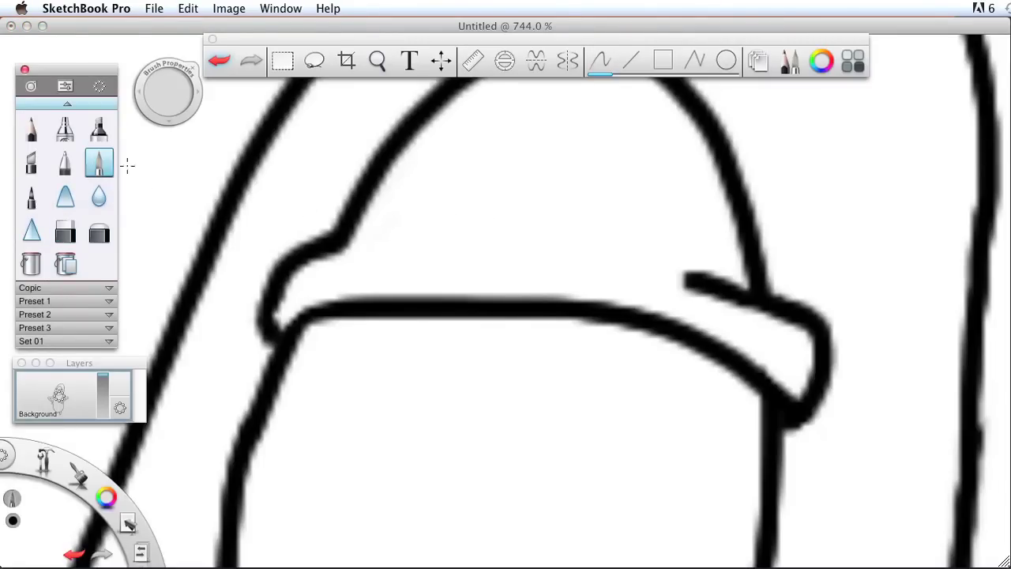
drag(423, 242, 550, 248)
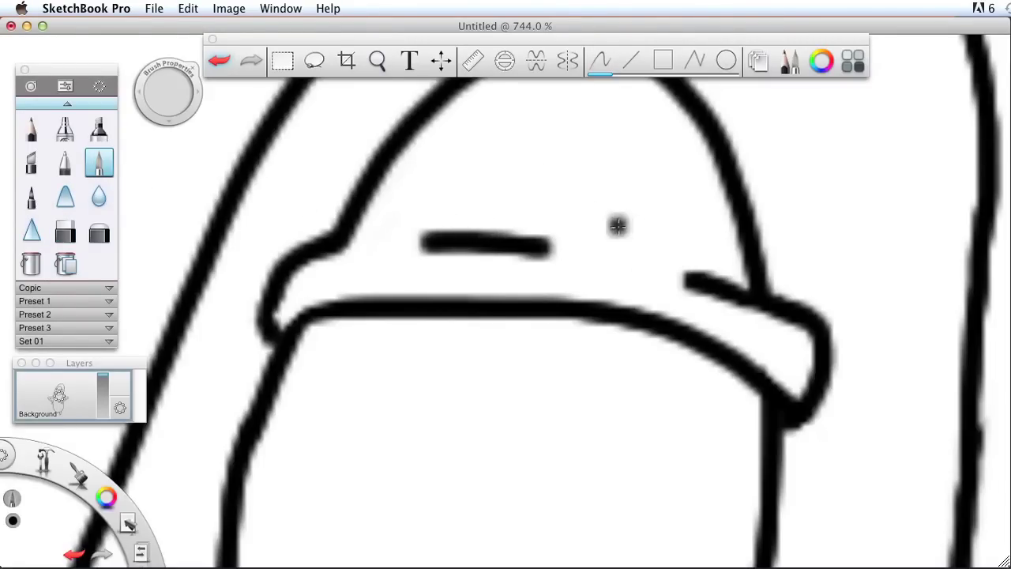
key(space)
drag(644, 203, 406, 176)
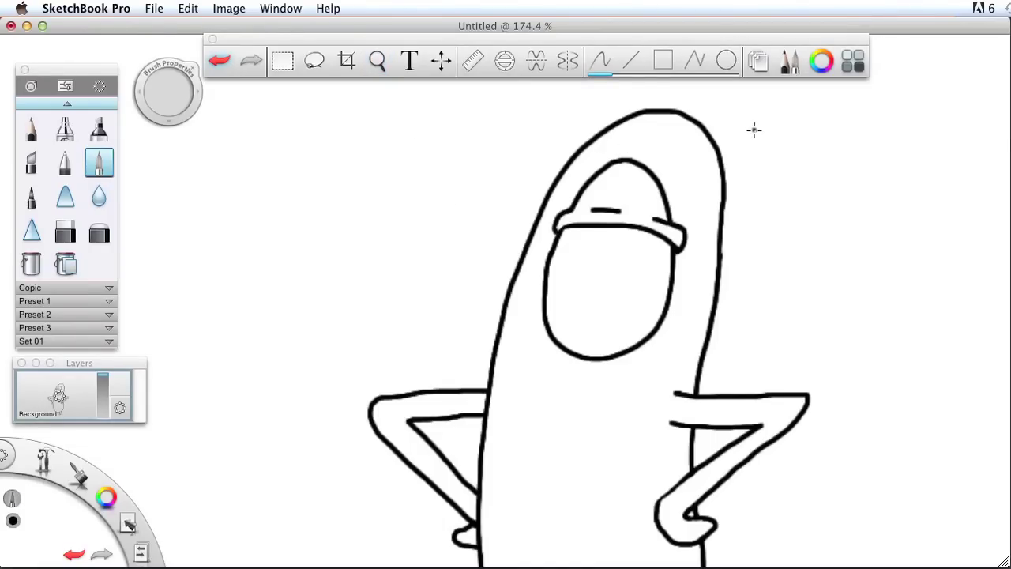
key(super+z)
Draw a curved iris outline from beneath the band to the oval's right edge, with a small slanted oval pupil inside it
key(space)
drag(646, 240, 748, 266)
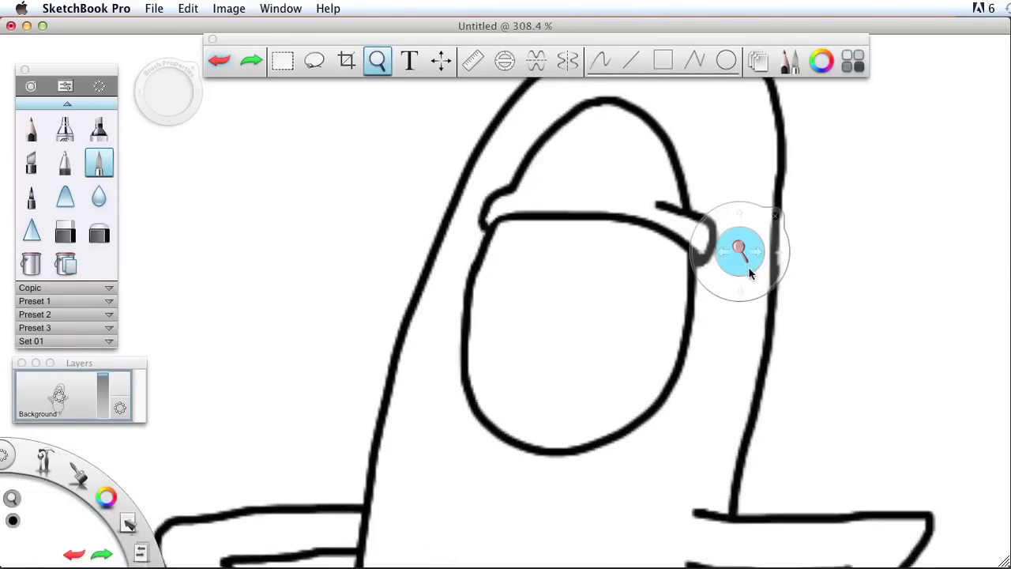
drag(721, 300, 628, 309)
drag(643, 264, 671, 270)
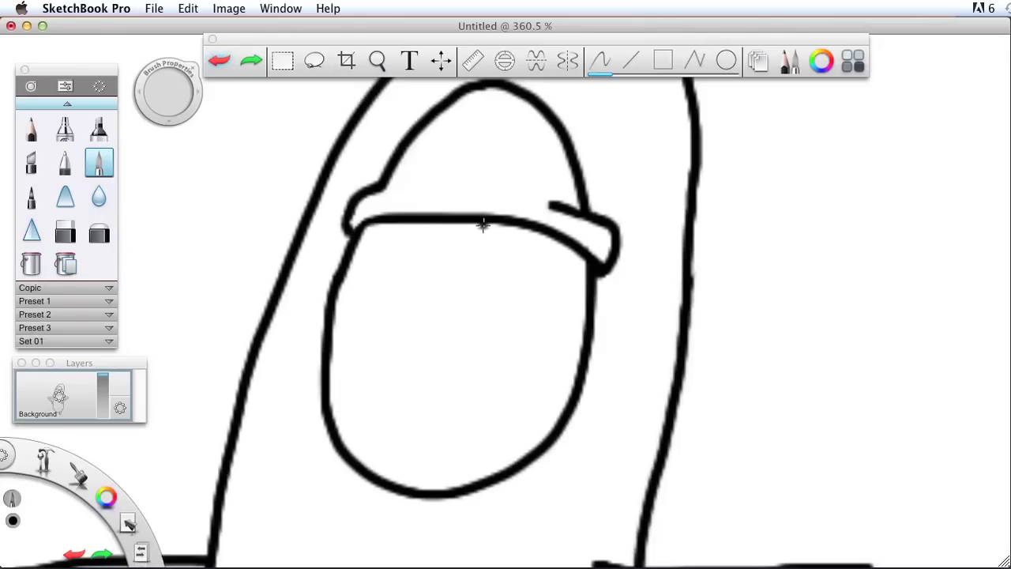
mouse_move(473, 225)
mouse_down()
mouse_move(458, 281)
mouse_move(482, 325)
mouse_move(531, 353)
mouse_move(586, 338)
mouse_up()
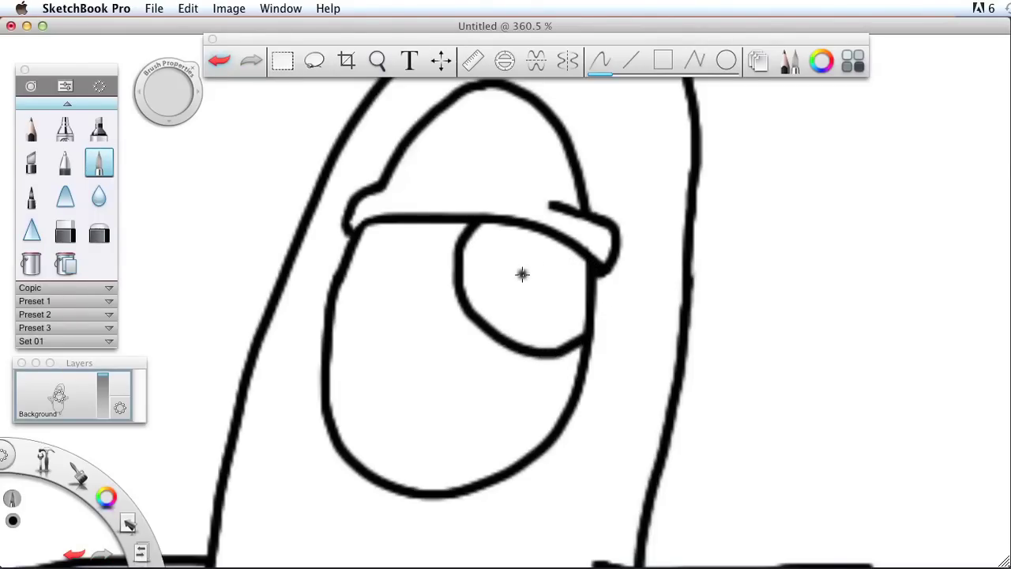
key(ctrl+z)
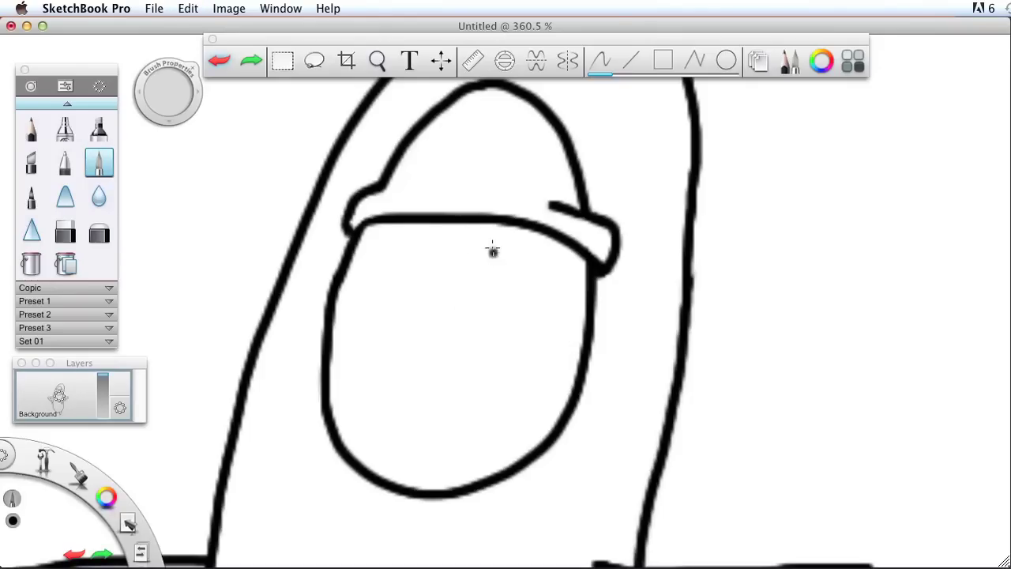
mouse_move(484, 222)
mouse_down()
mouse_move(466, 284)
mouse_move(496, 344)
mouse_move(545, 366)
mouse_move(587, 343)
mouse_up()
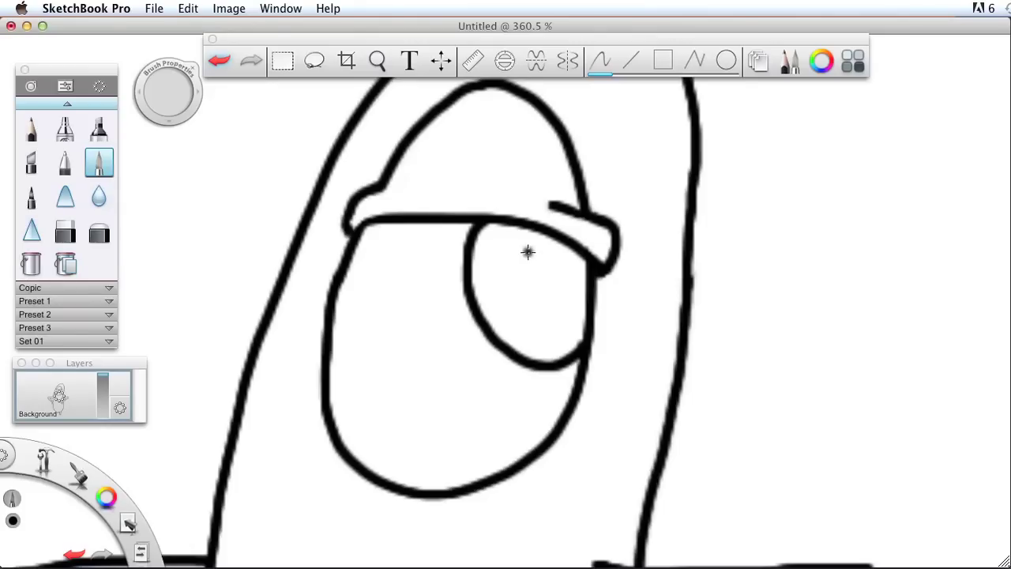
mouse_move(525, 271)
mouse_down()
mouse_move(502, 299)
mouse_move(541, 318)
mouse_move(518, 270)
mouse_up()
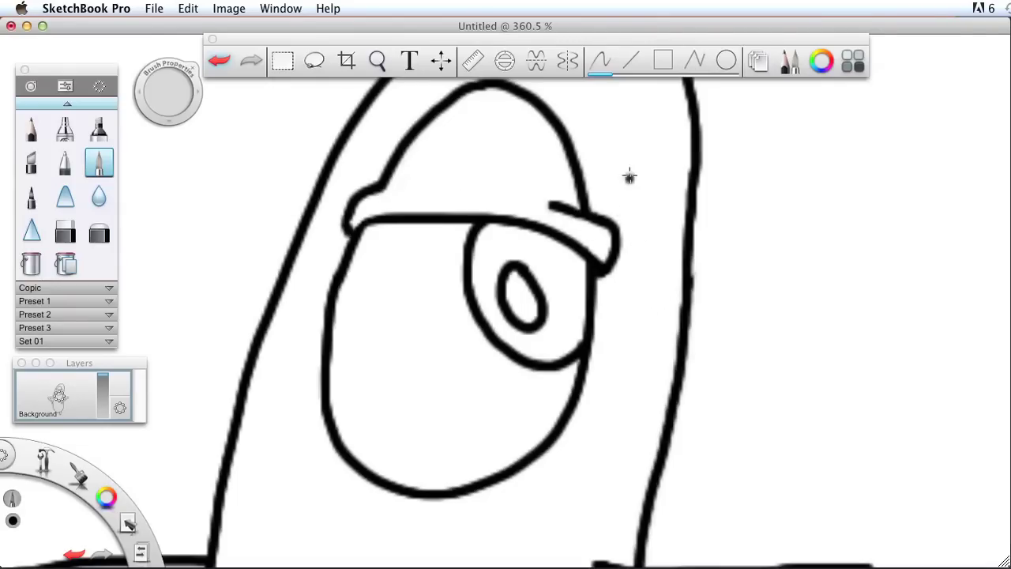
Increase the canvas height to 800 pixels with the drawing anchored at the centre
key(space)
drag(584, 203, 766, 136)
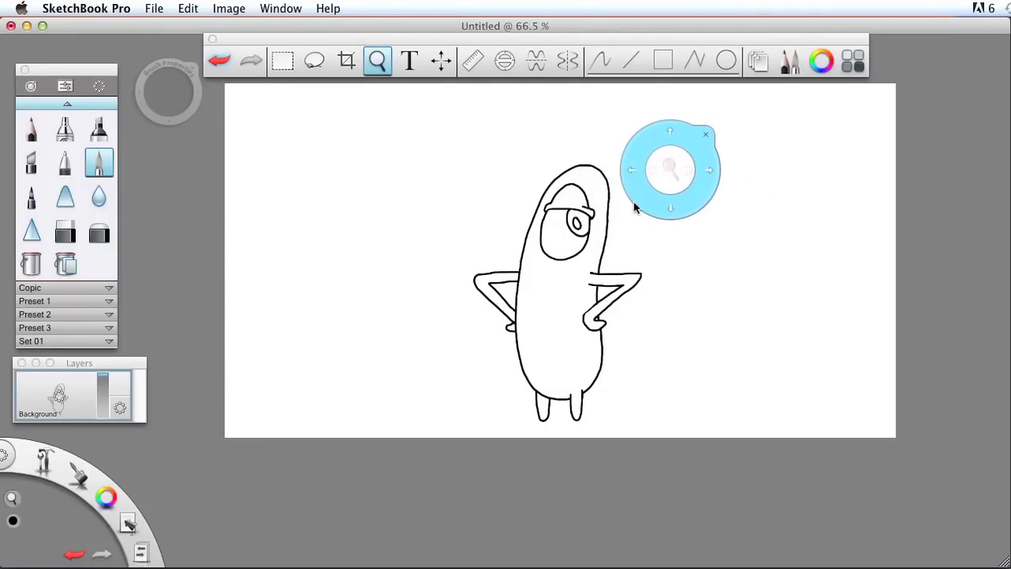
drag(662, 206, 557, 288)
drag(553, 201, 624, 188)
key(space)
drag(544, 232, 415, 237)
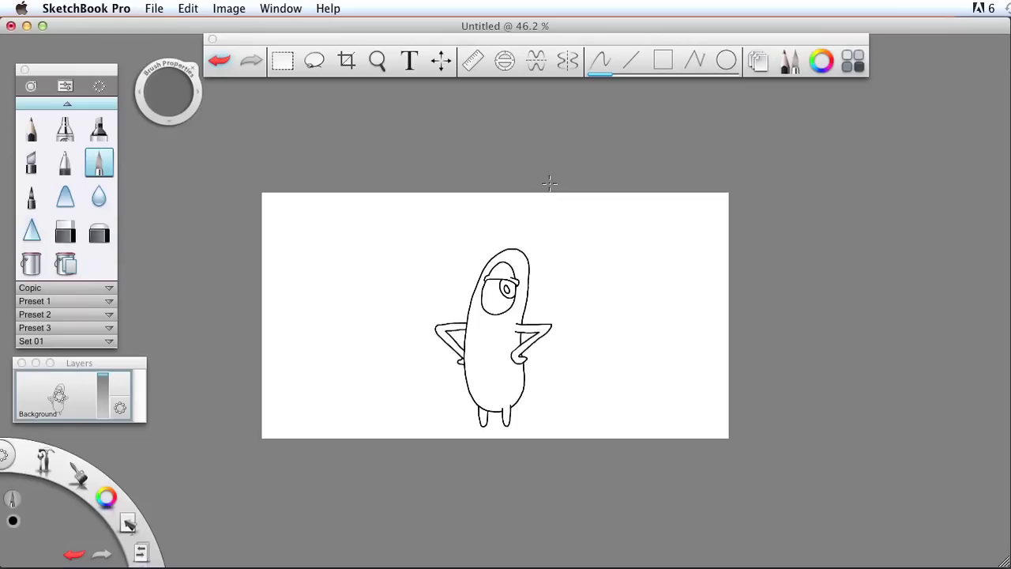
click(229, 10)
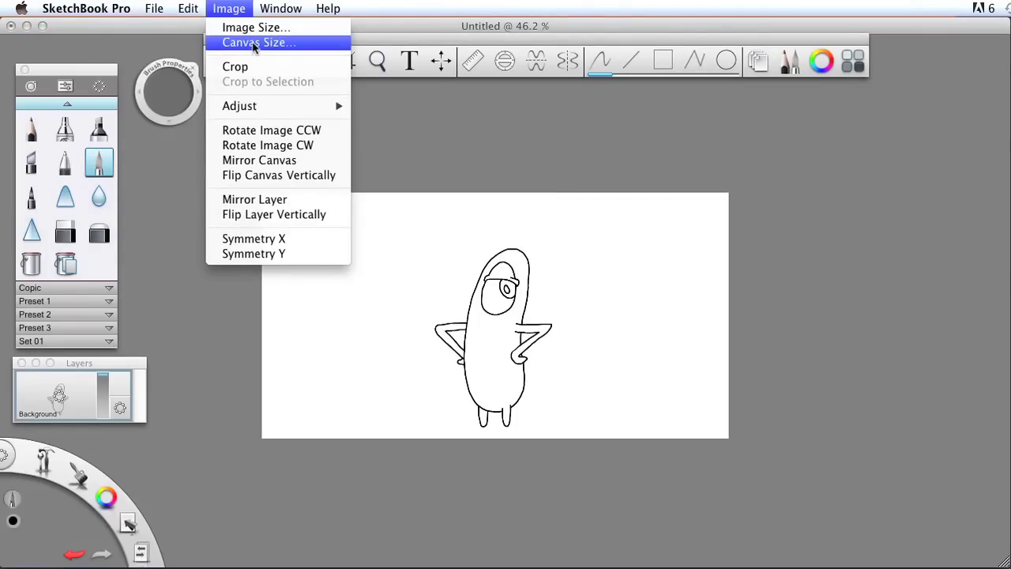
click(253, 43)
drag(615, 131, 251, 98)
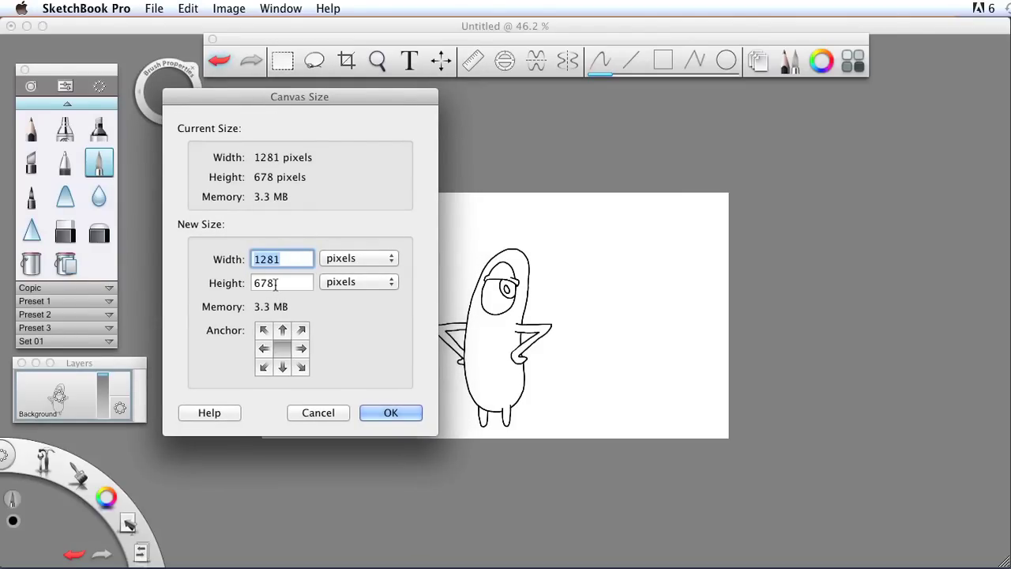
key(Tab)
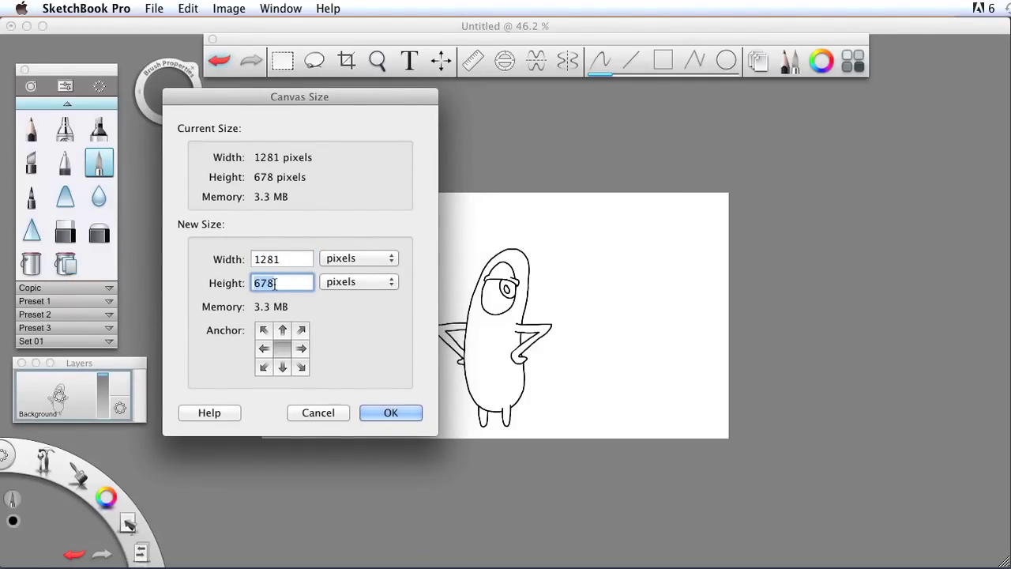
text(800)
click(391, 413)
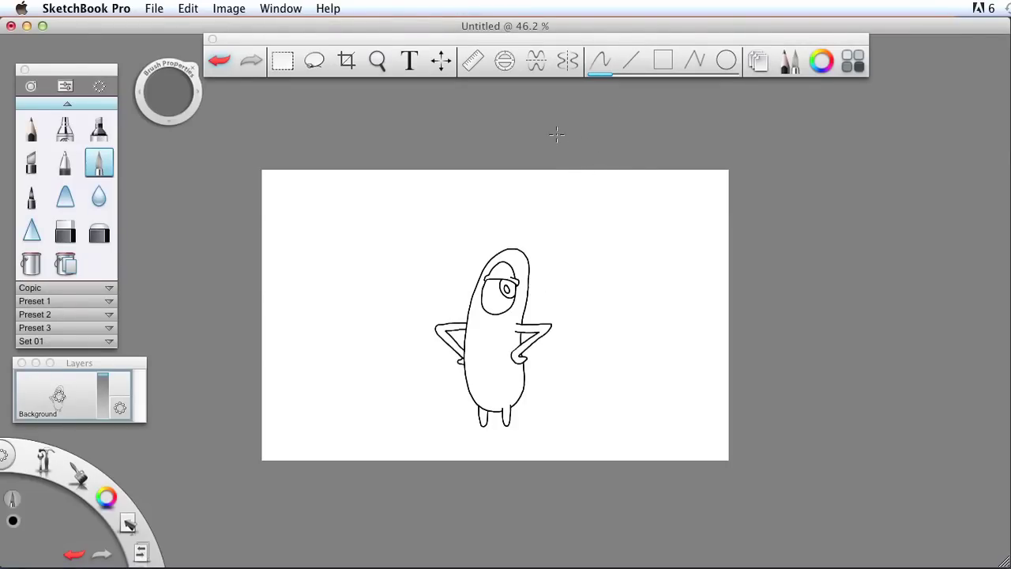
Select the whole character with a rectangular selection and move it straight down to the canvas's lower edge
click(282, 61)
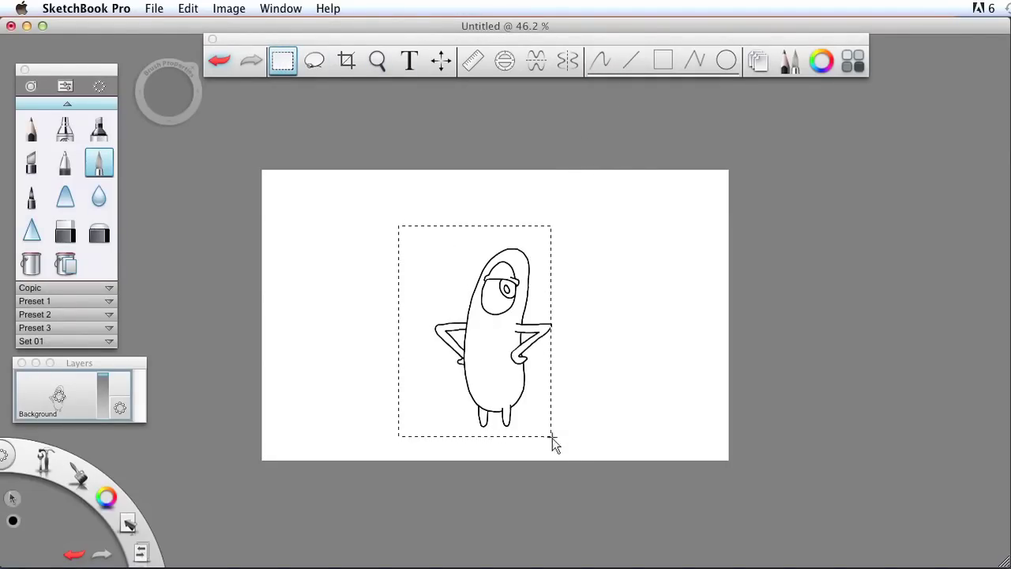
drag(551, 436, 589, 439)
drag(524, 375, 523, 396)
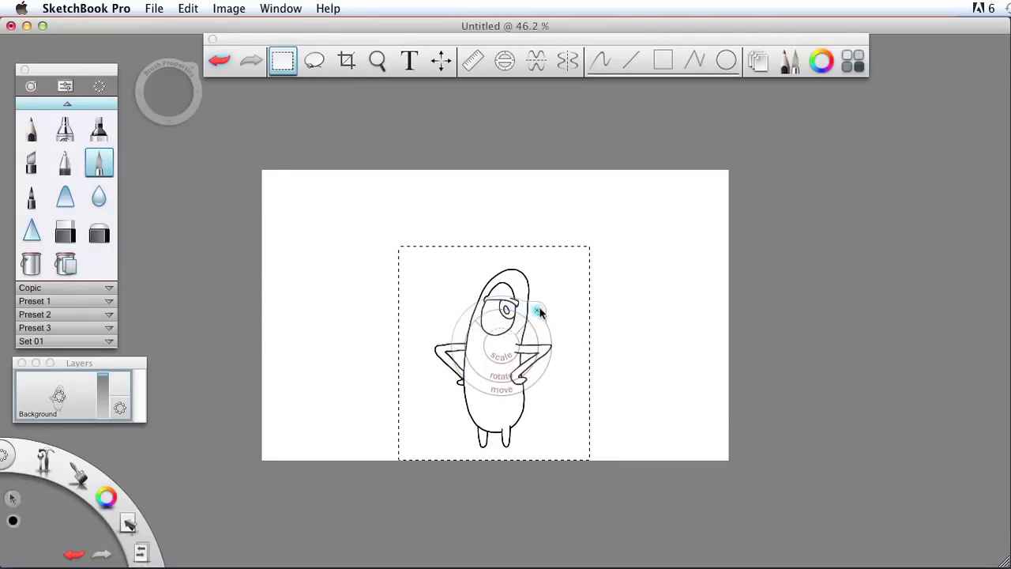
click(536, 311)
Draw a long antenna line from the top of the head, curving up and to the right
key(space)
drag(529, 225, 664, 213)
drag(658, 302, 494, 214)
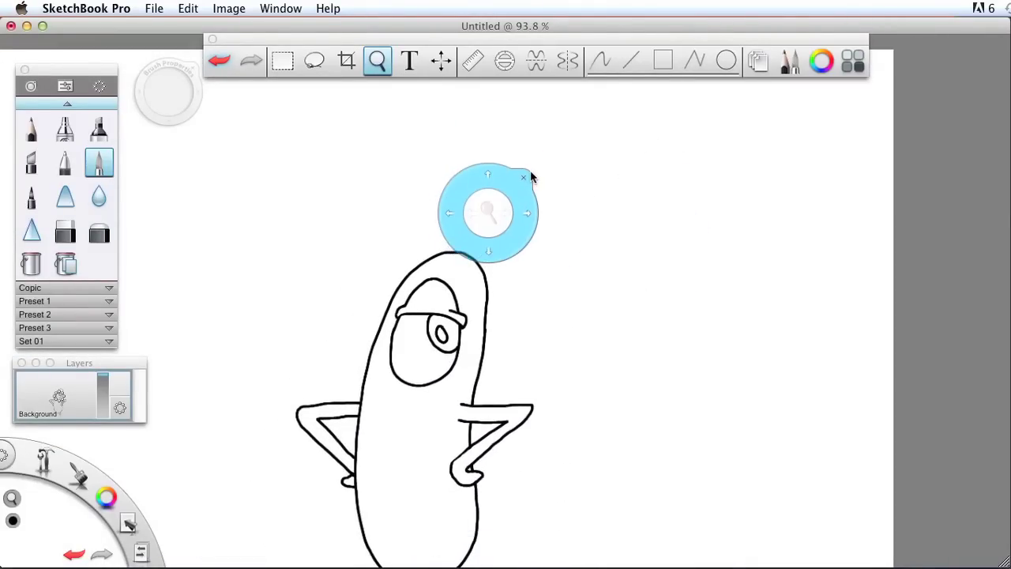
key(space)
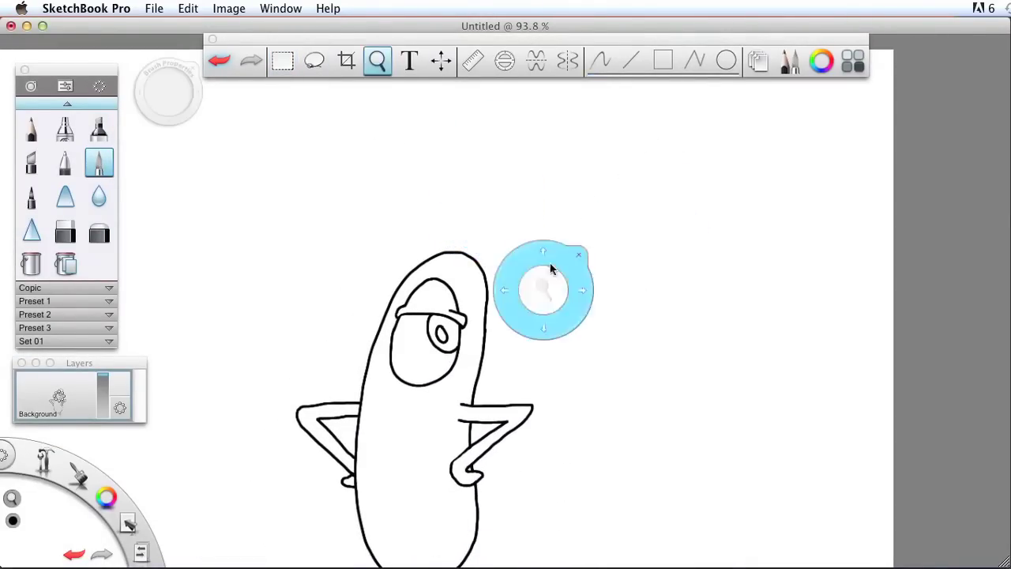
drag(544, 339, 490, 387)
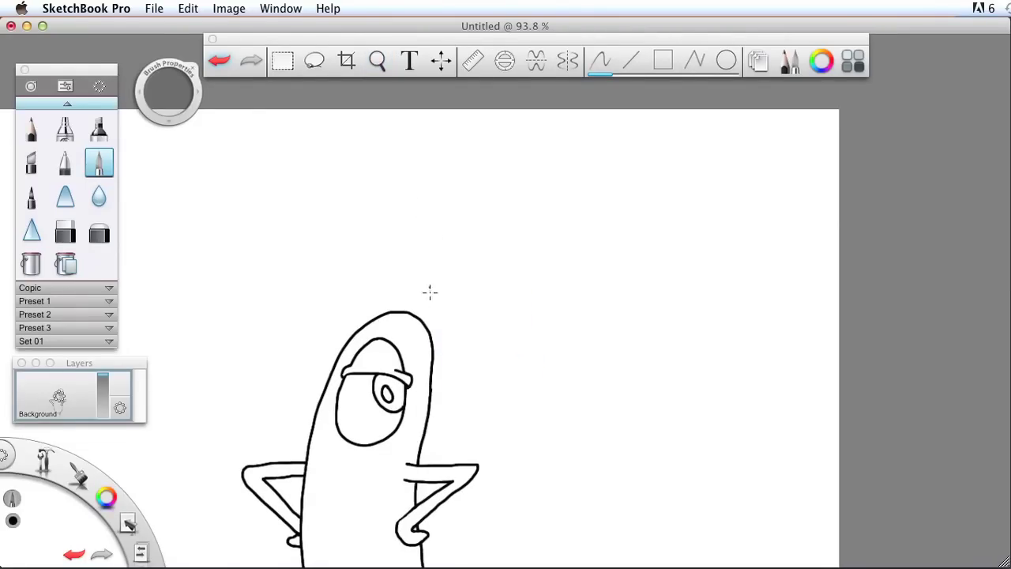
drag(414, 316, 508, 176)
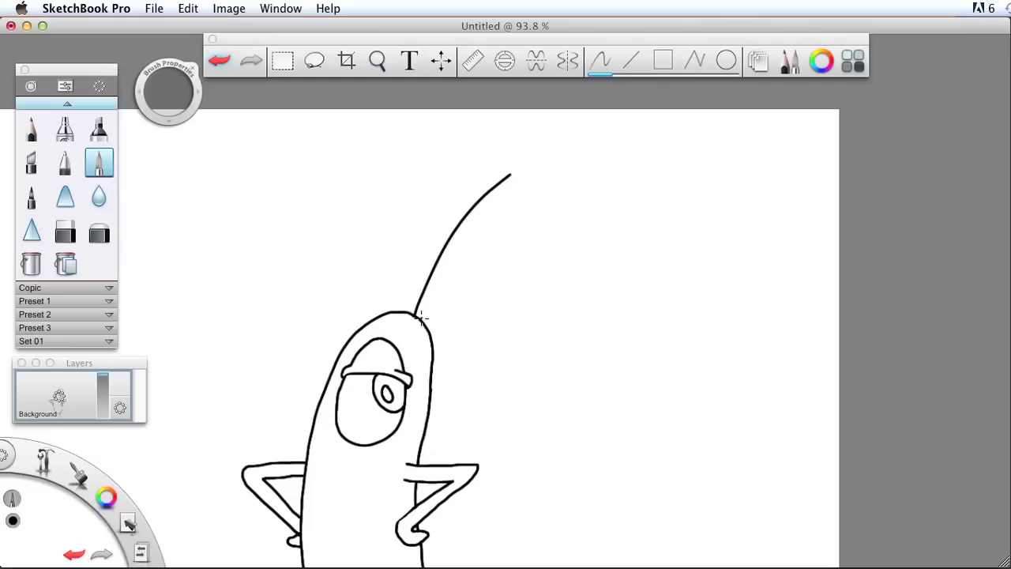
key(super+z)
drag(426, 306, 518, 166)
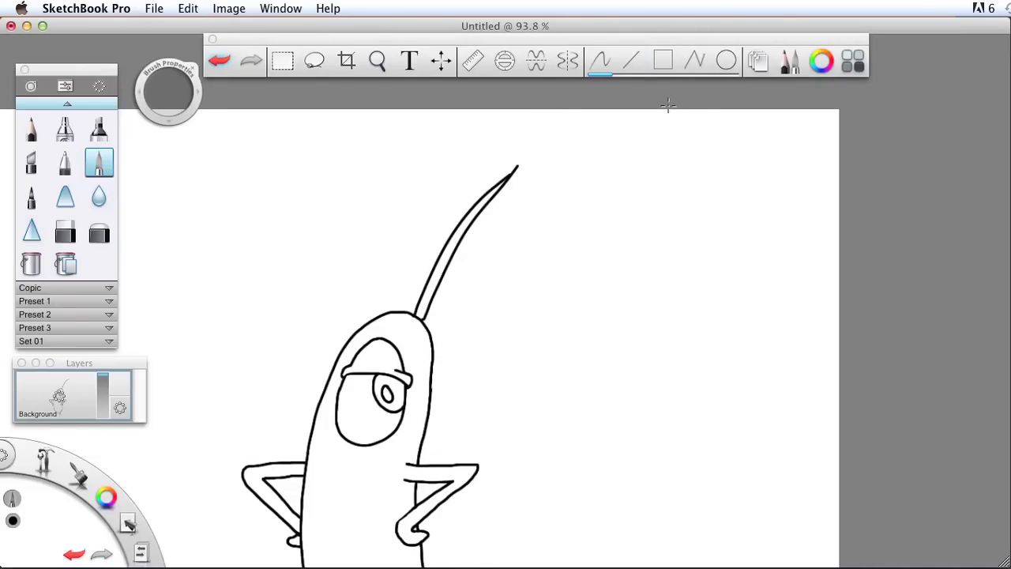
key(super+z)
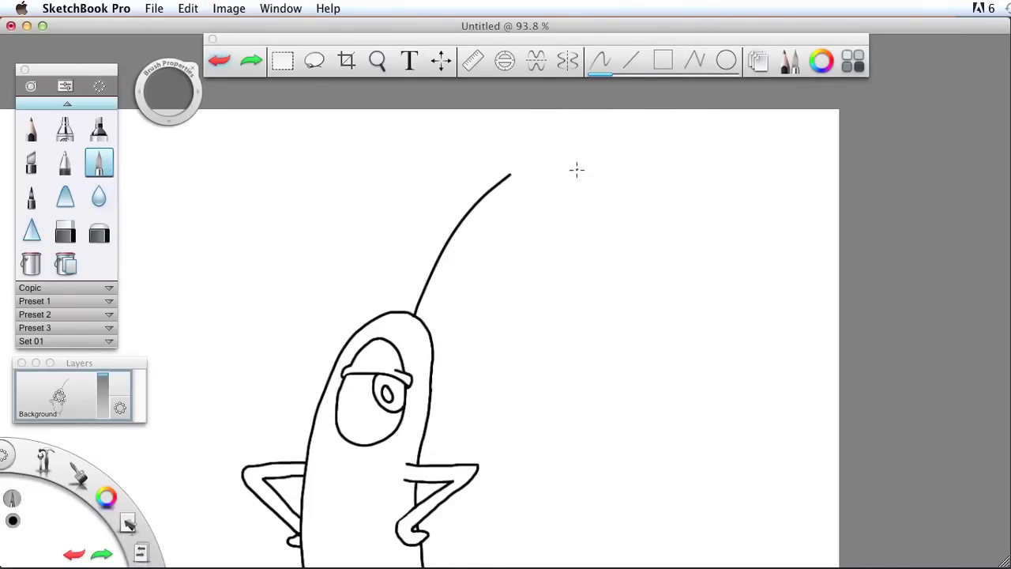
Lasso the curved antenna line and paste a copy of it
key(space)
mouse_move(463, 231)
mouse_down()
mouse_move(529, 261)
mouse_move(563, 244)
mouse_up()
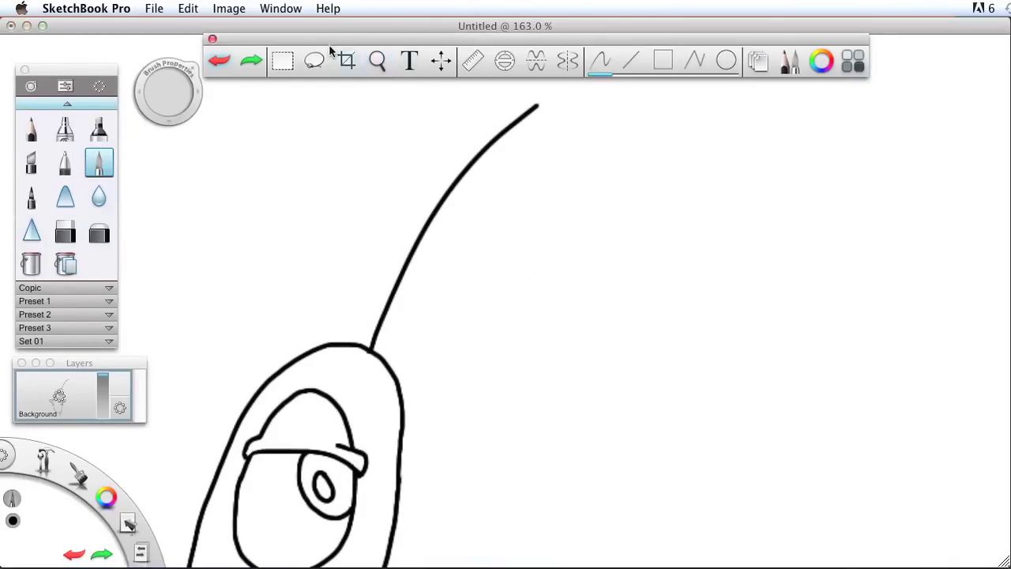
click(315, 62)
mouse_move(542, 105)
mouse_down()
mouse_move(514, 89)
mouse_move(436, 133)
mouse_move(392, 177)
mouse_move(360, 236)
mouse_move(348, 290)
mouse_move(355, 324)
mouse_move(386, 357)
mouse_move(451, 370)
mouse_move(515, 342)
mouse_move(559, 183)
mouse_up()
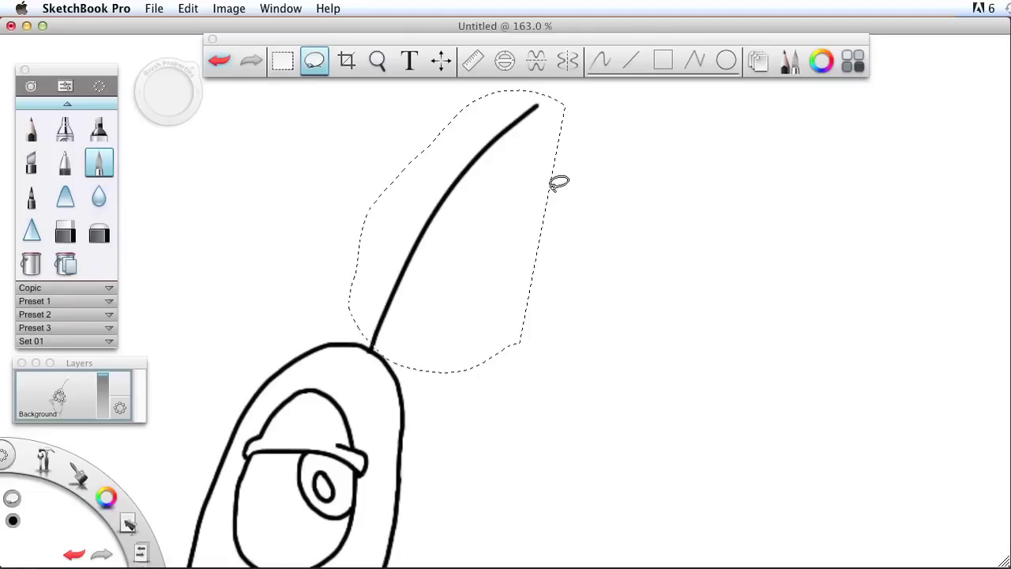
key(super+c)
key(super+v)
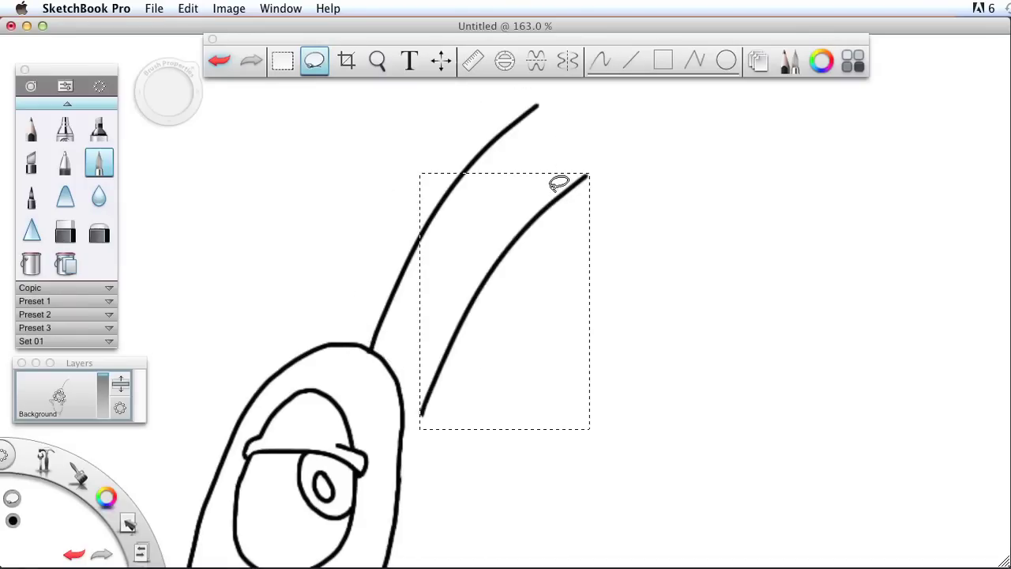
Move and rotate the pasted line so it meets the original at the tip and spreads slightly apart at the head
mouse_move(524, 260)
mouse_down()
mouse_move(528, 244)
mouse_move(486, 212)
mouse_up()
mouse_move(498, 177)
mouse_down()
mouse_move(499, 219)
mouse_move(488, 217)
mouse_up()
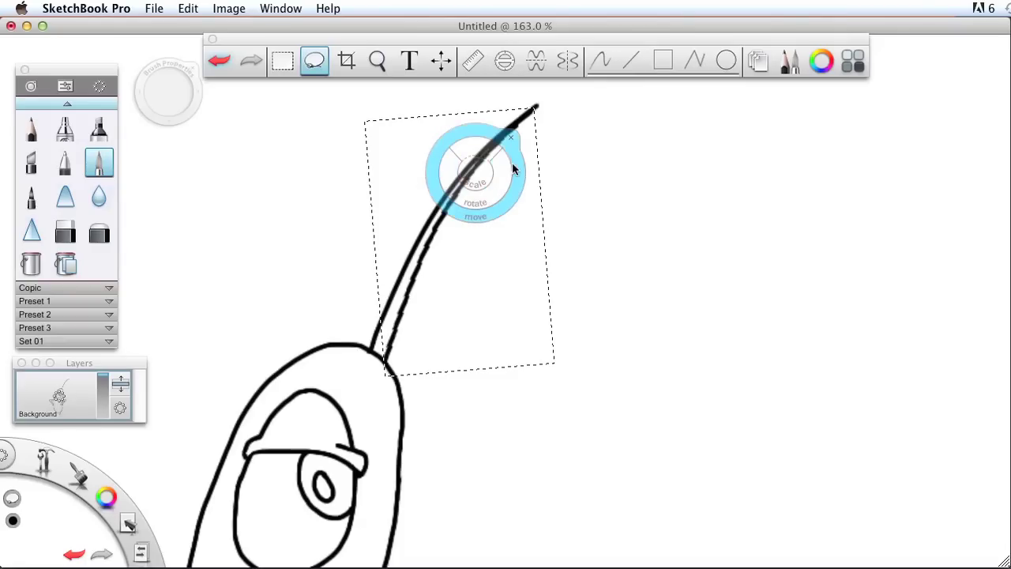
click(511, 139)
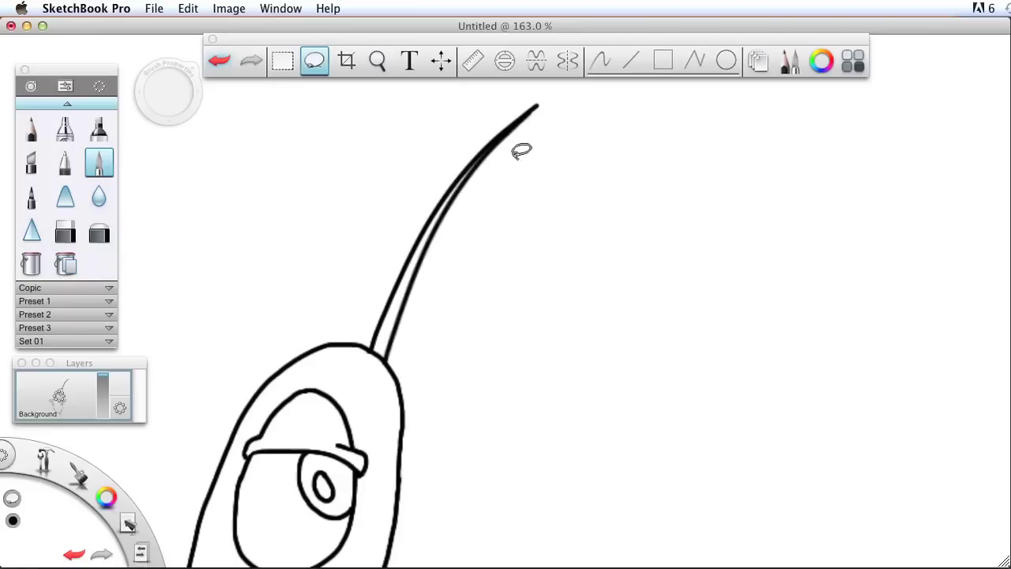
Lasso the complete tapered antenna and paste a duplicate of it
key(space)
drag(521, 285, 359, 307)
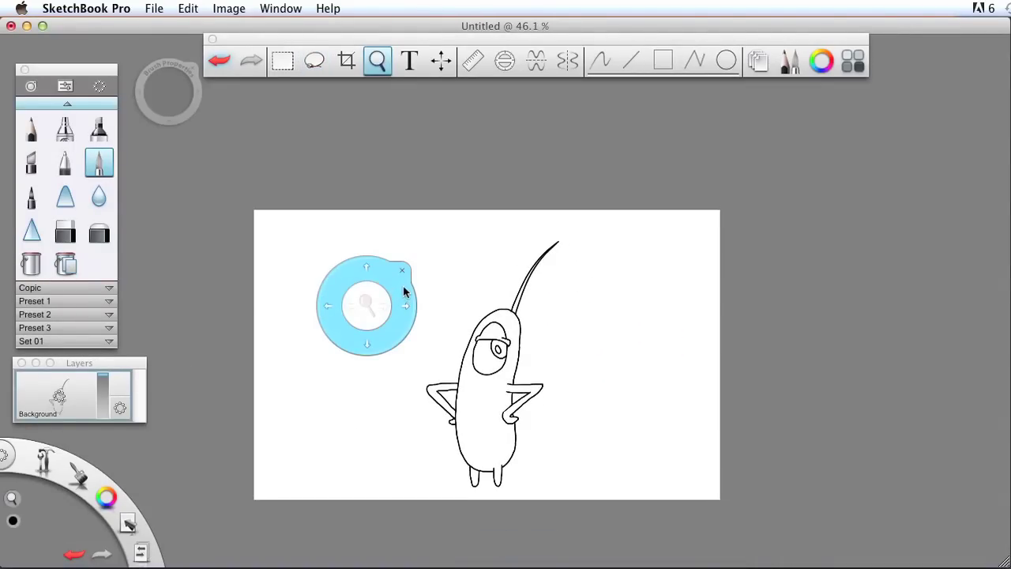
drag(401, 293, 529, 244)
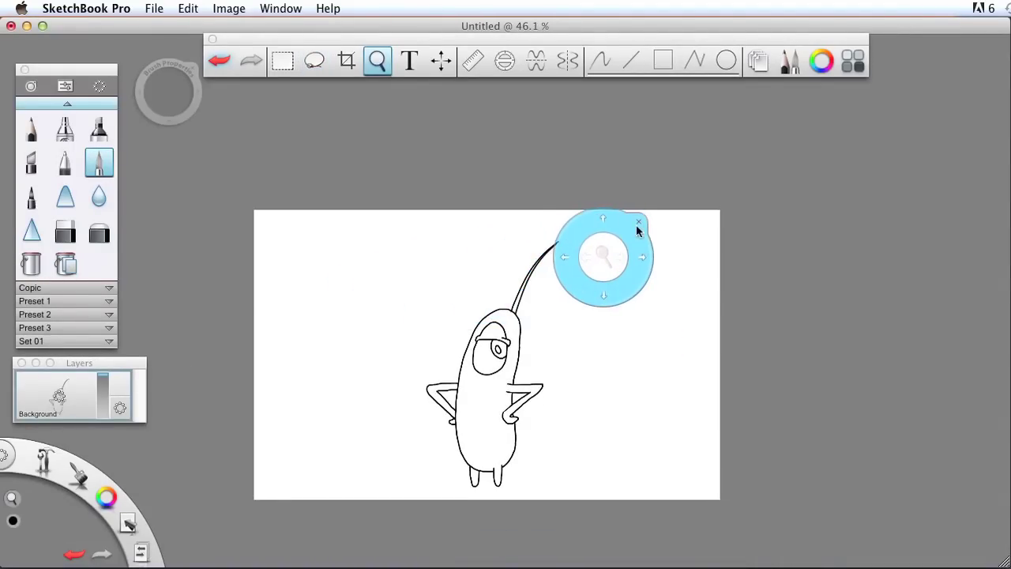
drag(605, 251, 715, 244)
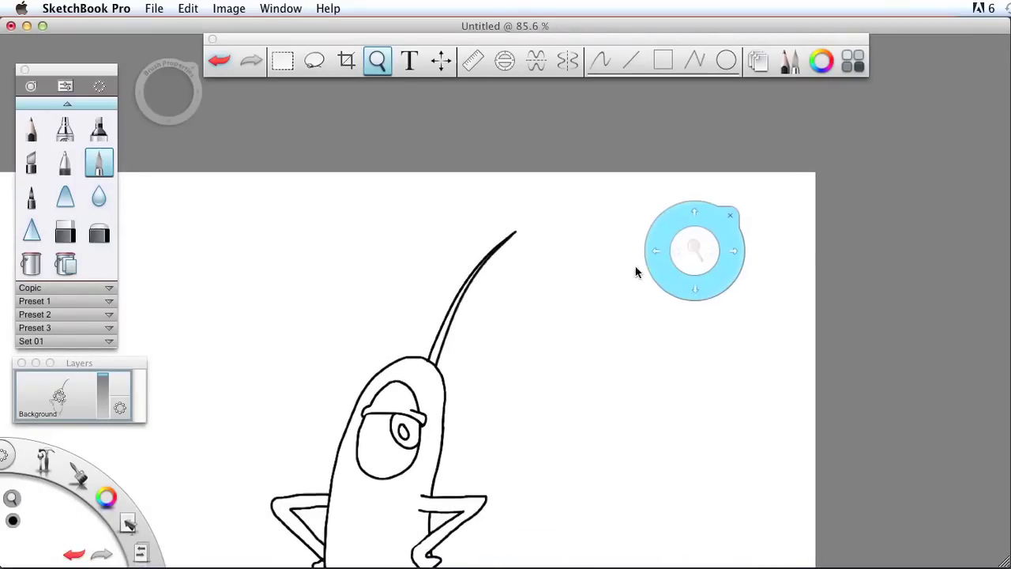
drag(499, 289, 644, 274)
key(l)
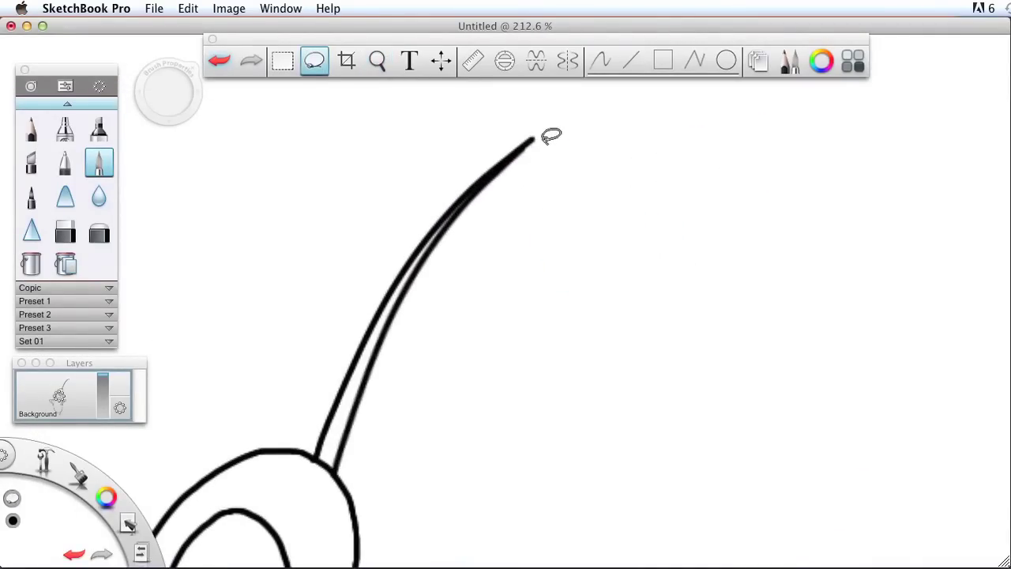
mouse_move(460, 132)
mouse_down()
mouse_move(367, 286)
mouse_move(304, 429)
mouse_move(347, 454)
mouse_move(399, 464)
mouse_move(467, 417)
mouse_move(558, 278)
mouse_up()
drag(421, 241, 404, 350)
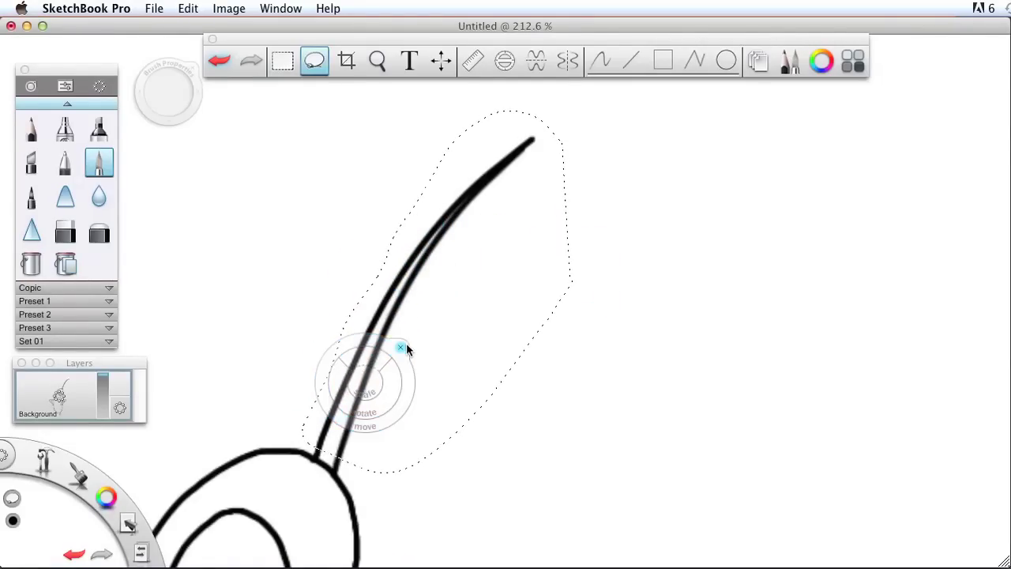
key(super+c)
key(super+v)
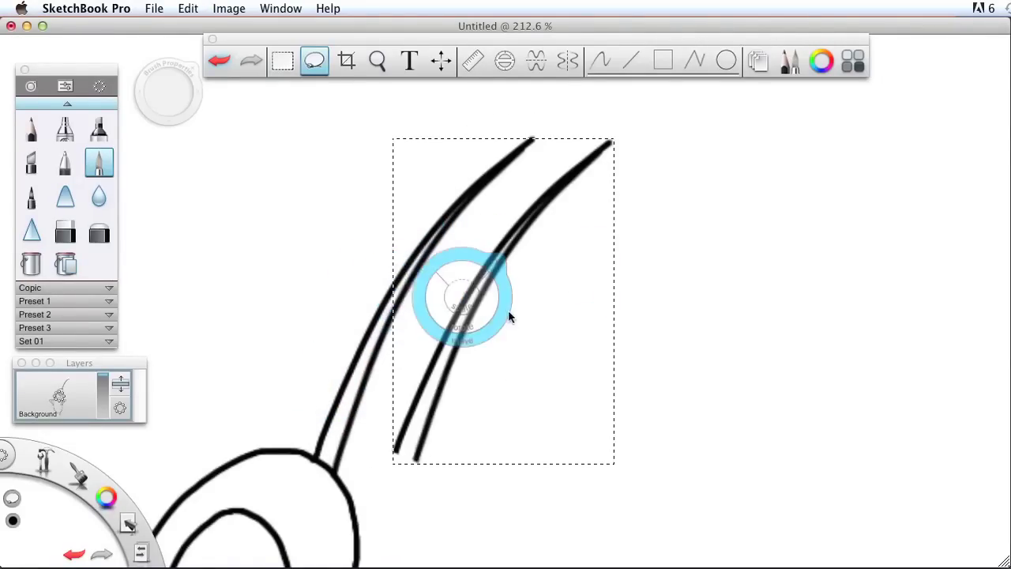
Rotate the duplicate antenna counterclockwise and place its base on the head outline to the left of the first antenna
mouse_move(523, 328)
mouse_down()
mouse_move(315, 339)
mouse_move(325, 327)
mouse_move(315, 290)
mouse_move(340, 293)
mouse_move(356, 314)
mouse_up()
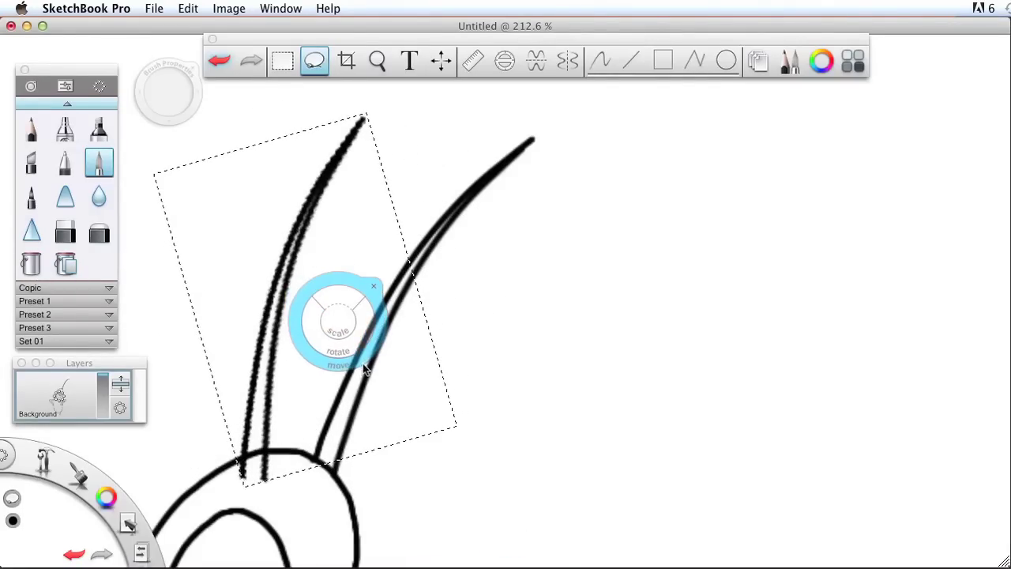
drag(364, 360, 352, 340)
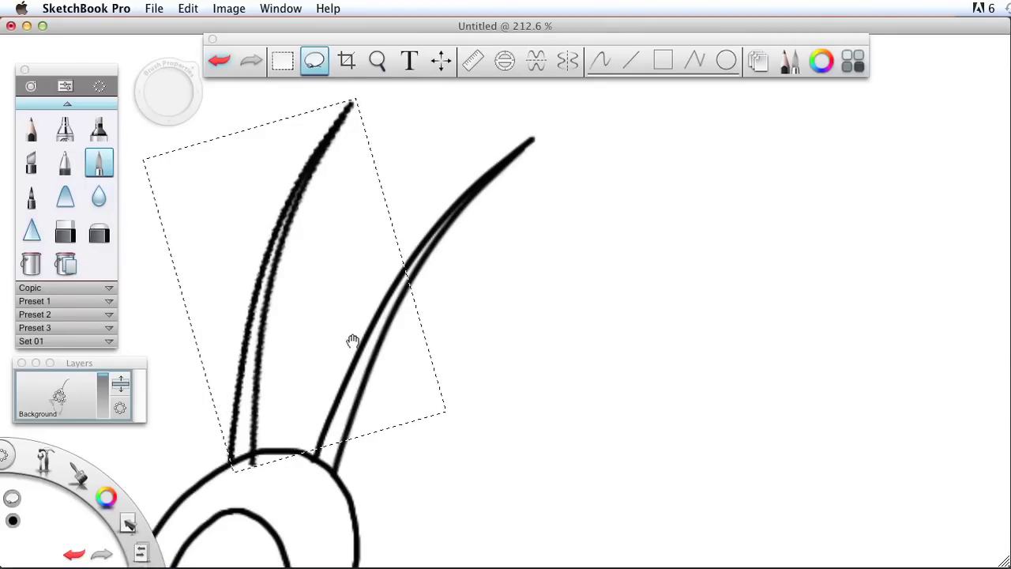
click(406, 269)
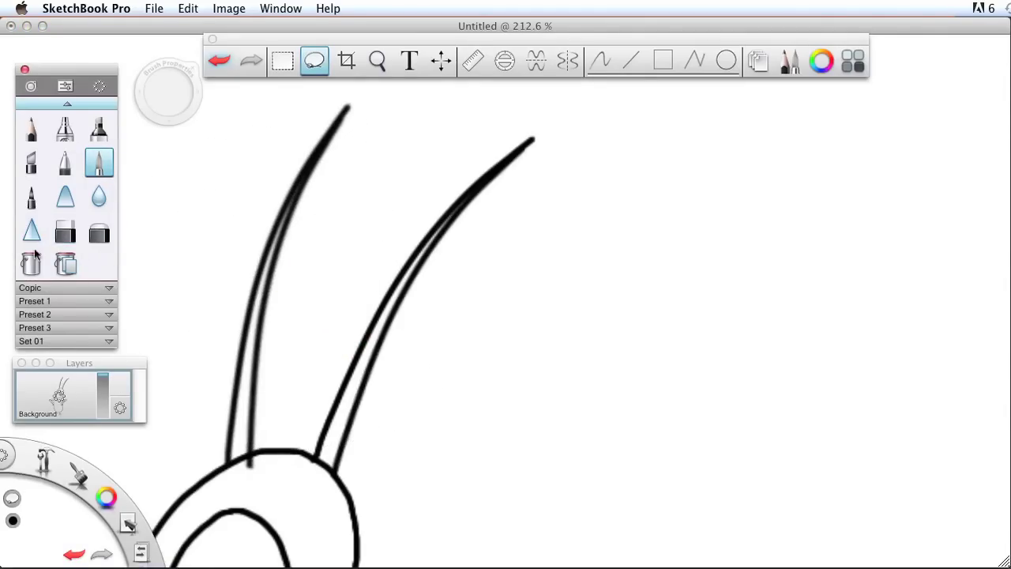
Erase the end of the left antenna's line that overruns the head outline
click(64, 231)
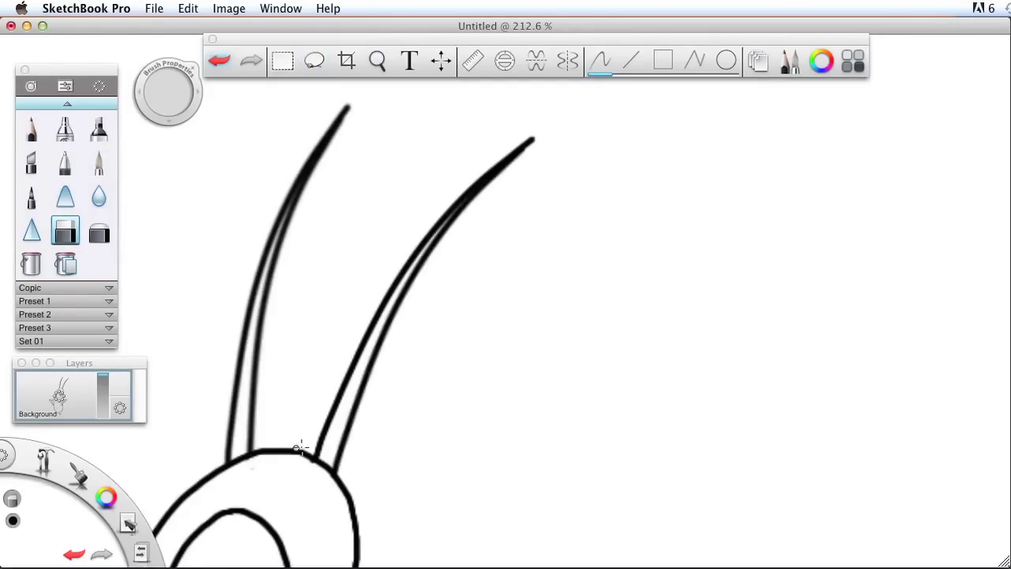
Erase the end of the right antenna's line that overruns the head outline
key(space)
mouse_move(338, 479)
mouse_down()
mouse_move(383, 481)
mouse_move(338, 469)
mouse_up()
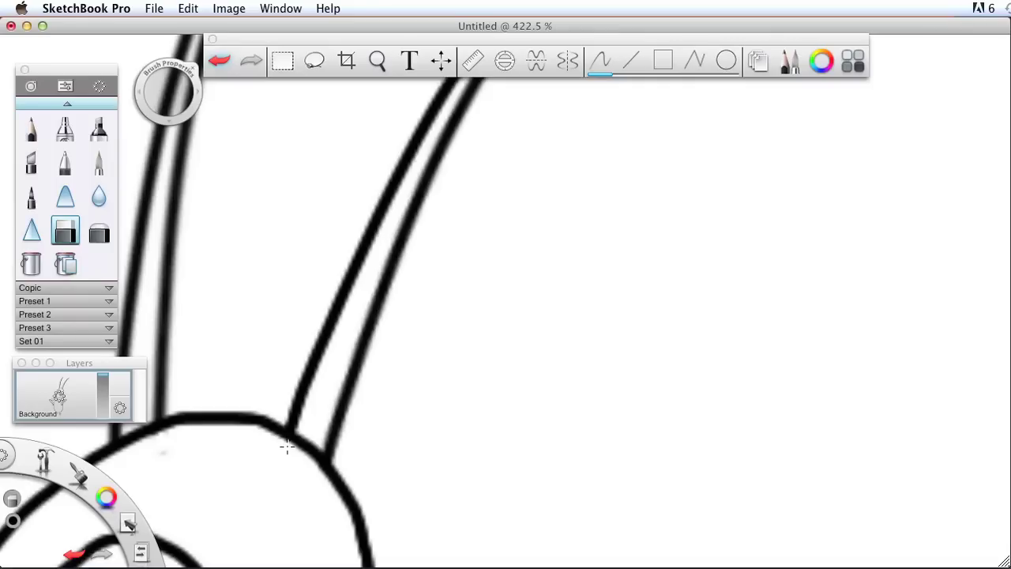
key(space)
drag(429, 281, 188, 274)
Draw the outline of a curved eyebrow with forked ends across the top of the head and the left antenna's base using the pen
key(space)
drag(375, 269, 526, 225)
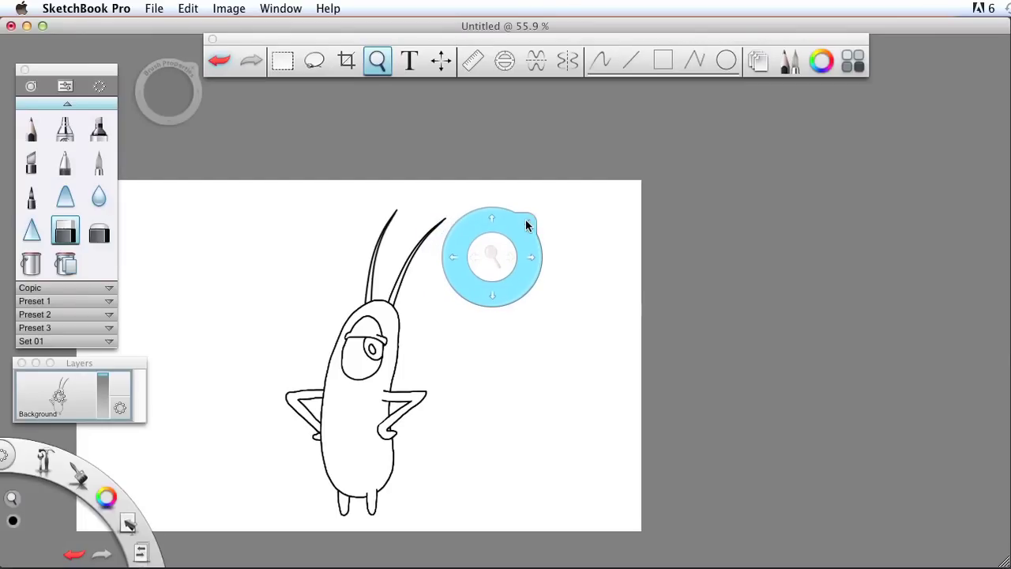
drag(425, 263, 594, 241)
mouse_move(530, 294)
mouse_down()
mouse_move(577, 246)
mouse_move(569, 234)
mouse_move(451, 269)
mouse_up()
click(99, 163)
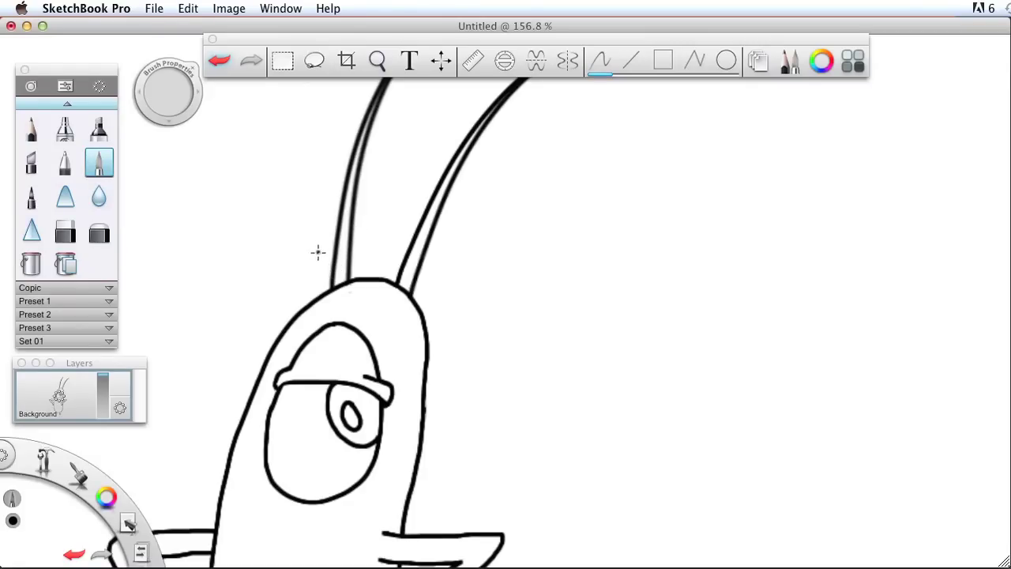
drag(357, 297, 408, 311)
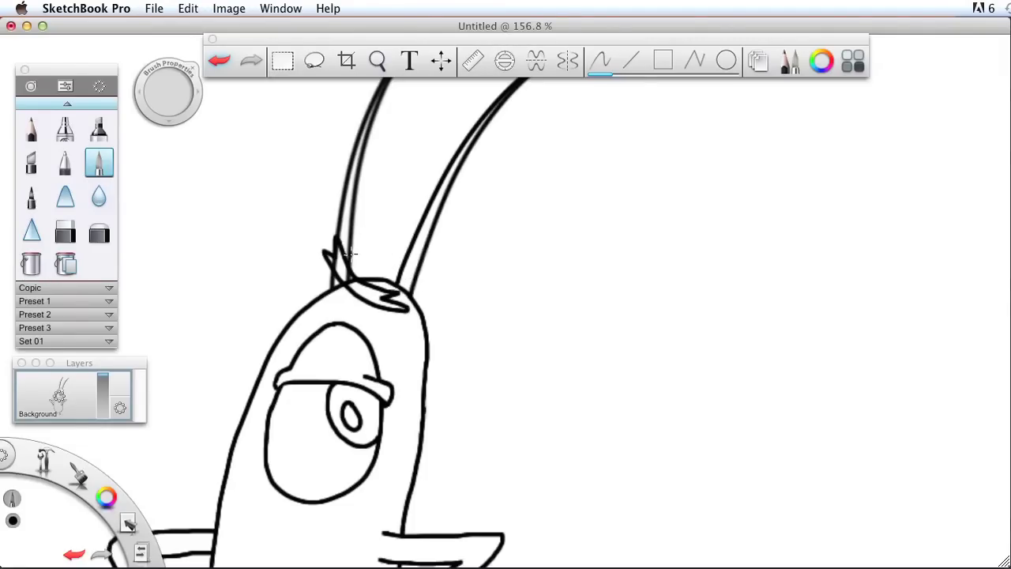
Fill the inside of the eyebrow solid black with pen strokes
key(space)
drag(370, 226, 553, 157)
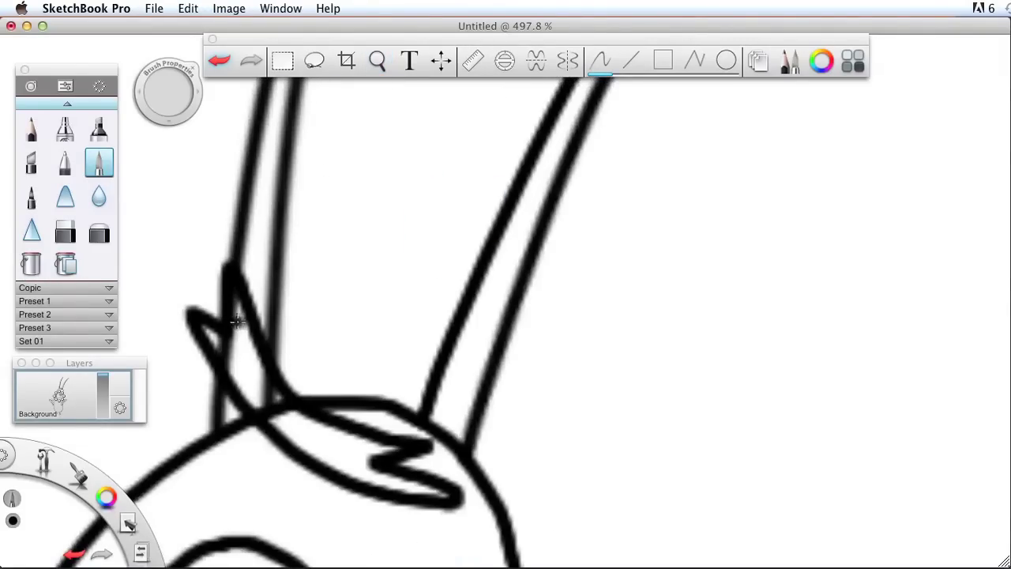
mouse_move(237, 322)
mouse_down()
mouse_move(242, 349)
mouse_move(236, 317)
mouse_move(259, 389)
mouse_move(227, 358)
mouse_move(244, 361)
mouse_move(282, 426)
mouse_move(299, 432)
mouse_move(298, 415)
mouse_move(283, 422)
mouse_move(287, 432)
mouse_move(307, 422)
mouse_move(363, 445)
mouse_move(326, 439)
mouse_move(389, 449)
mouse_move(321, 434)
mouse_move(333, 427)
mouse_move(355, 464)
mouse_move(329, 456)
mouse_move(351, 467)
mouse_move(363, 457)
mouse_move(371, 474)
mouse_move(322, 465)
mouse_up()
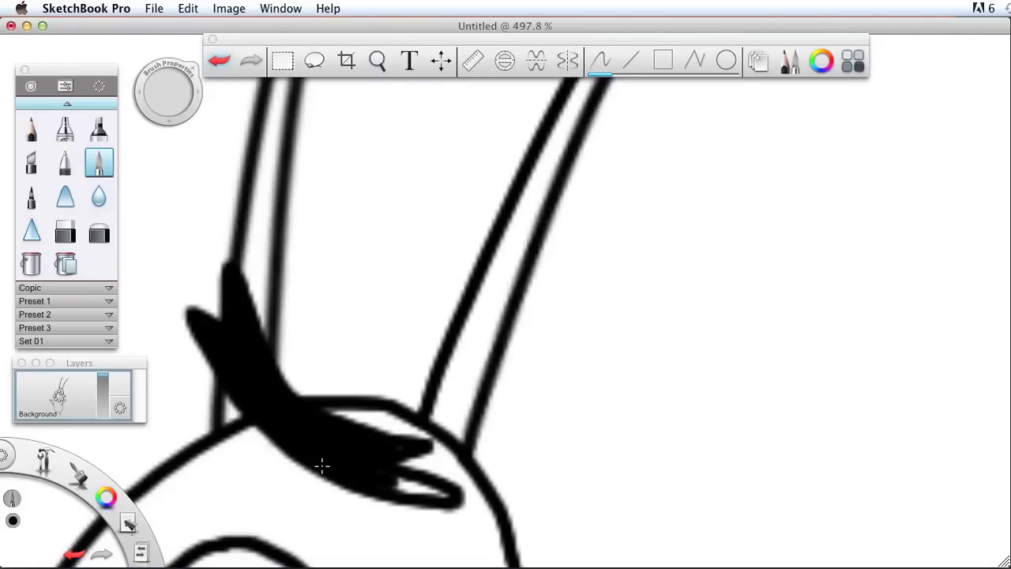
drag(384, 484, 425, 492)
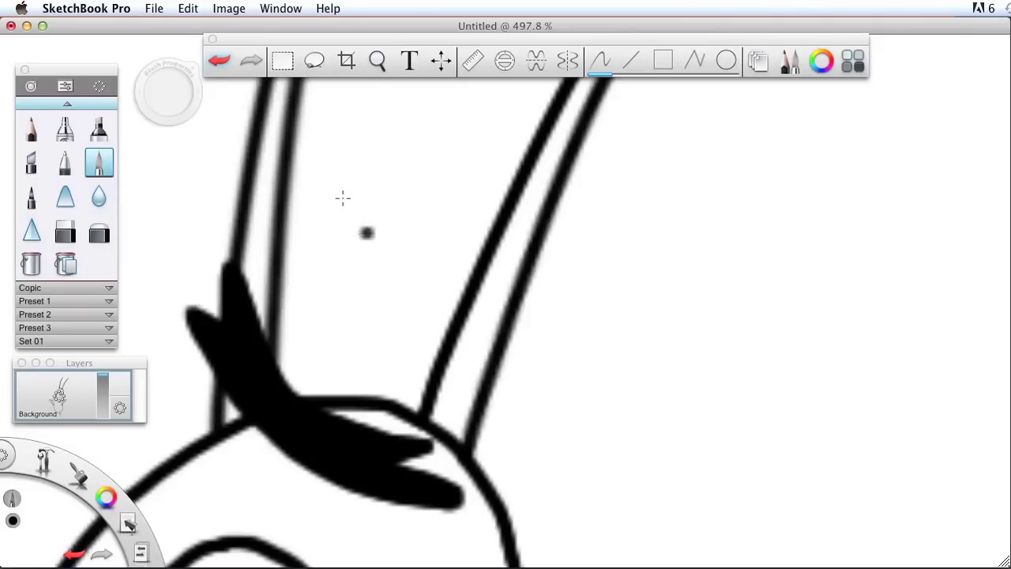
Draw a wide curved smile below the eye
key(space)
drag(378, 188, 185, 186)
drag(275, 209, 255, 220)
mouse_move(295, 261)
mouse_down()
mouse_move(347, 206)
mouse_move(334, 180)
mouse_up()
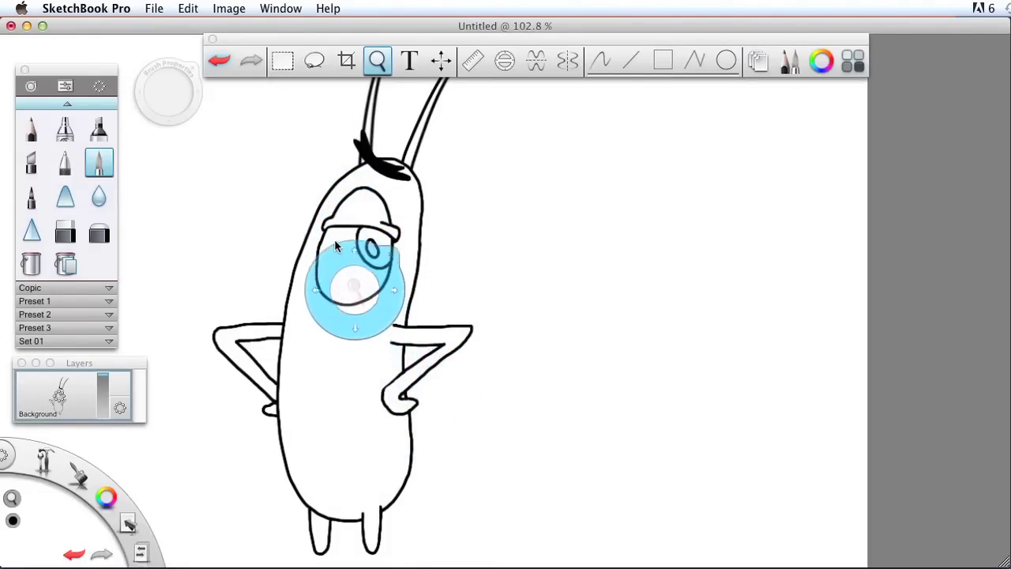
drag(345, 281, 440, 251)
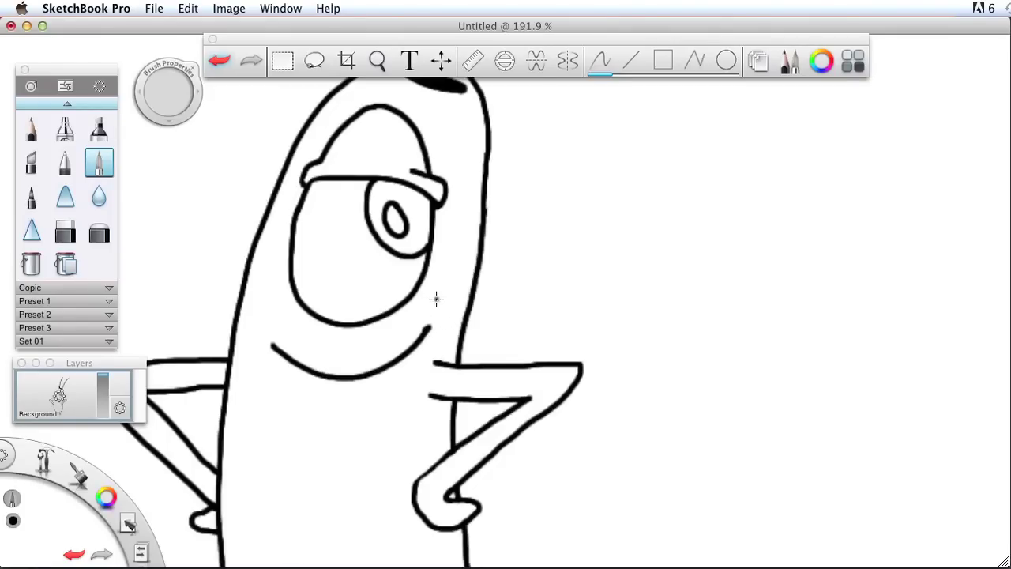
Add a small curved cheek crease at the smile's right end and erase the smile line that overruns it
click(65, 231)
key(space)
drag(439, 304, 530, 266)
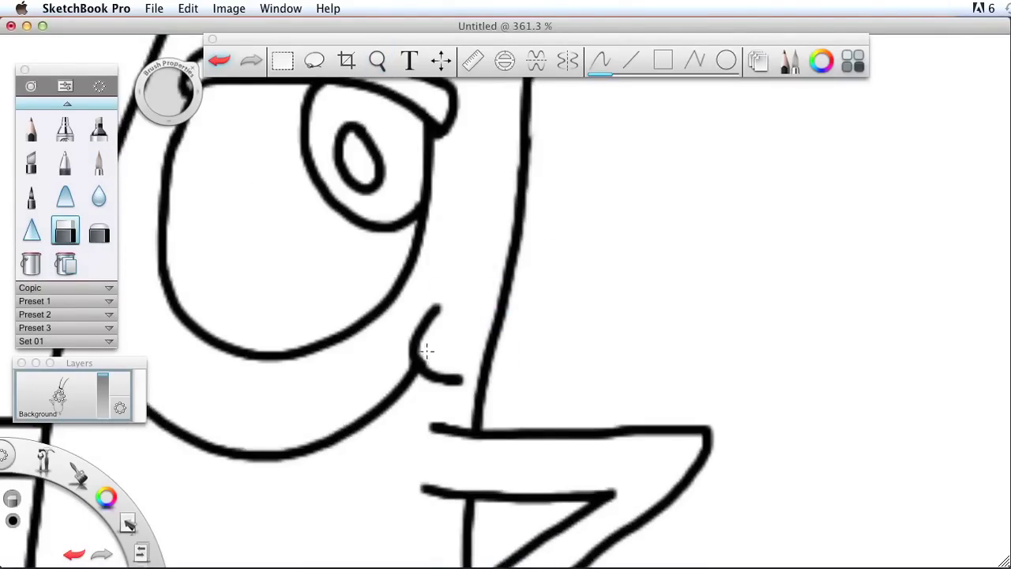
key(space)
drag(482, 203, 307, 204)
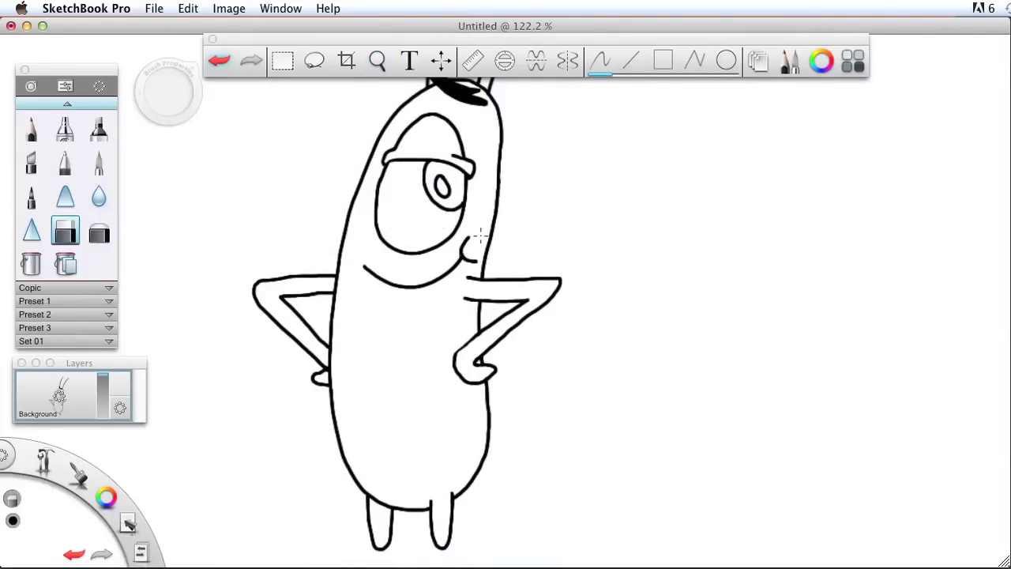
Reduce the pen's brush size and draw two short cross strokes over the lower and middle parts of the right antenna
key(z)
mouse_move(446, 277)
mouse_down()
mouse_move(332, 300)
mouse_move(331, 290)
mouse_move(332, 354)
mouse_up()
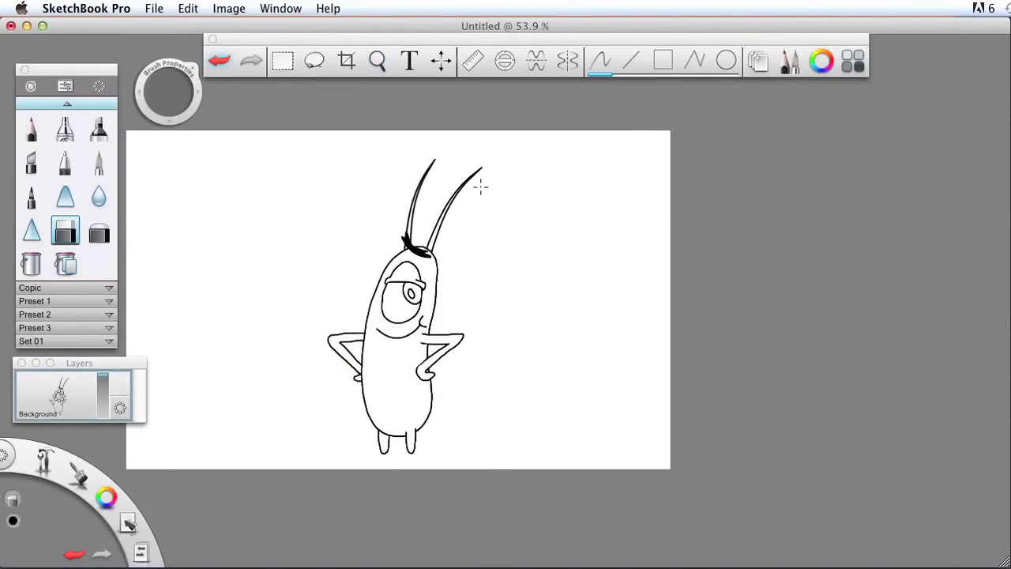
mouse_move(426, 188)
mouse_down()
mouse_move(523, 197)
mouse_move(611, 187)
mouse_move(660, 250)
mouse_up()
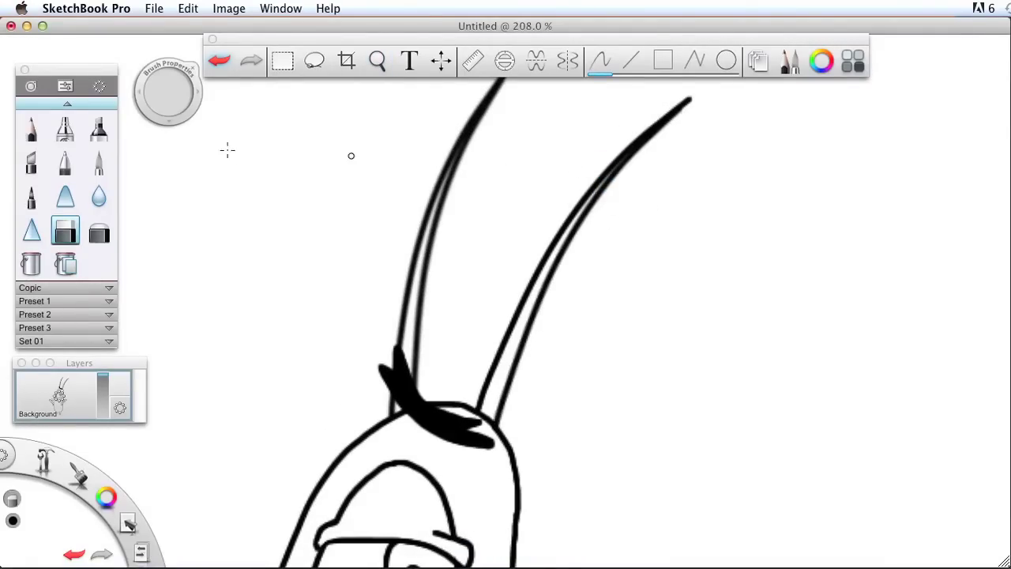
click(99, 163)
drag(175, 99, 149, 115)
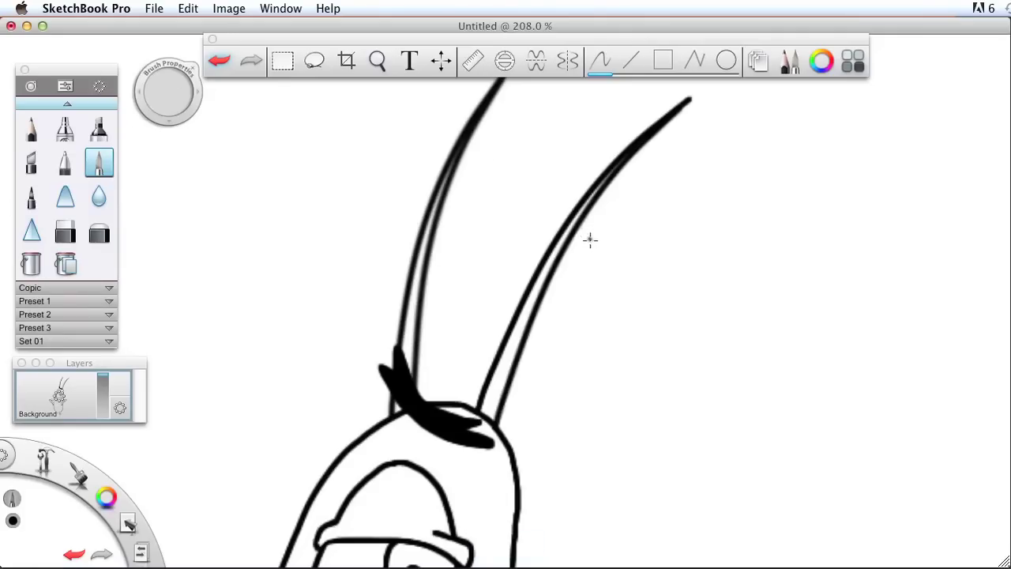
drag(506, 292, 578, 318)
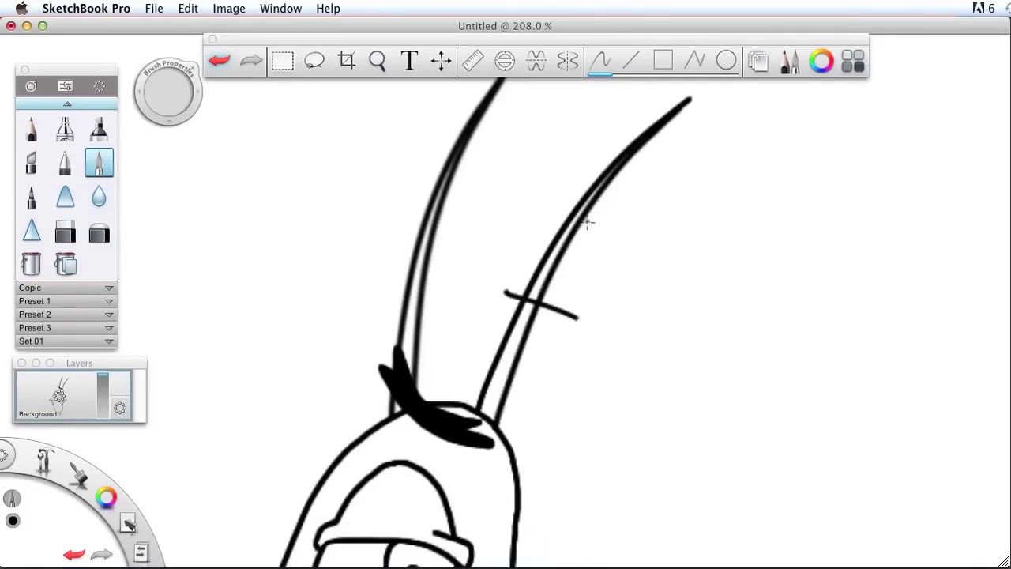
key(super+z)
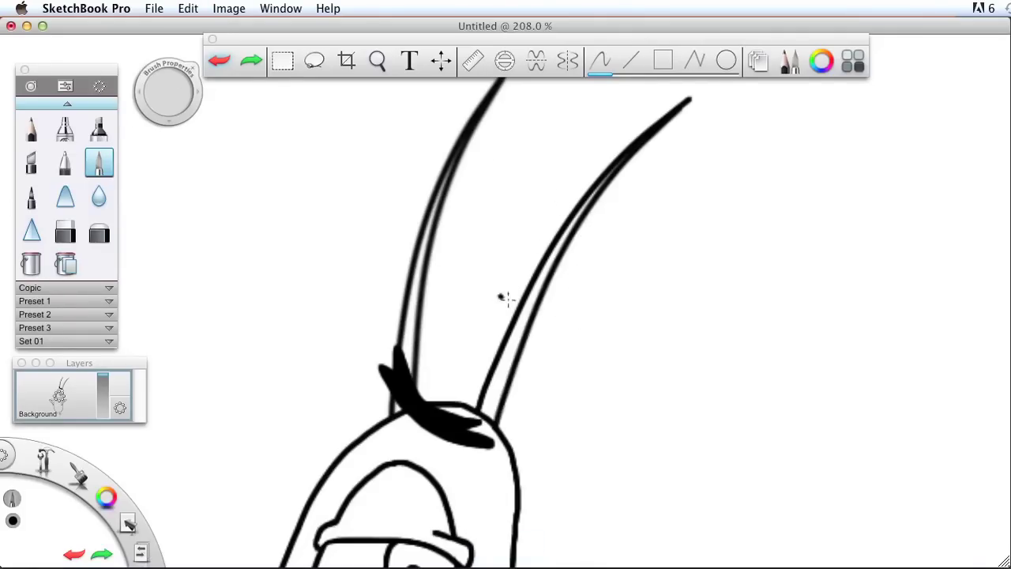
drag(501, 296, 552, 319)
drag(545, 215, 601, 251)
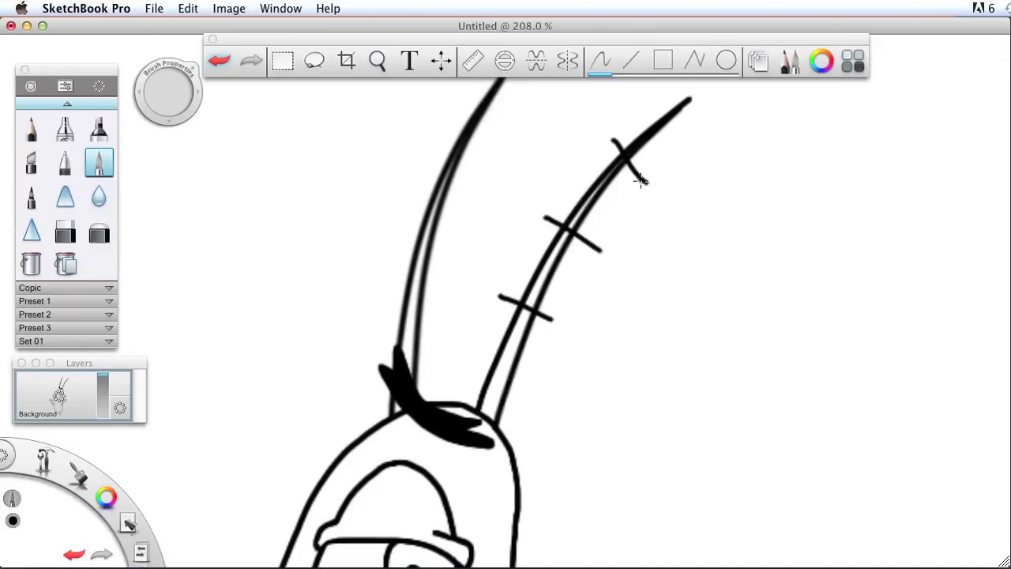
Redraw the short cross stroke near the right antenna's tip until it crosses the antenna evenly
key(super+z)
drag(624, 157, 653, 189)
key(super+z)
drag(609, 141, 648, 177)
Draw three short cross strokes along the left antenna, spaced from its lower part to near the tip
drag(385, 282, 451, 290)
key(super+z)
drag(384, 283, 445, 292)
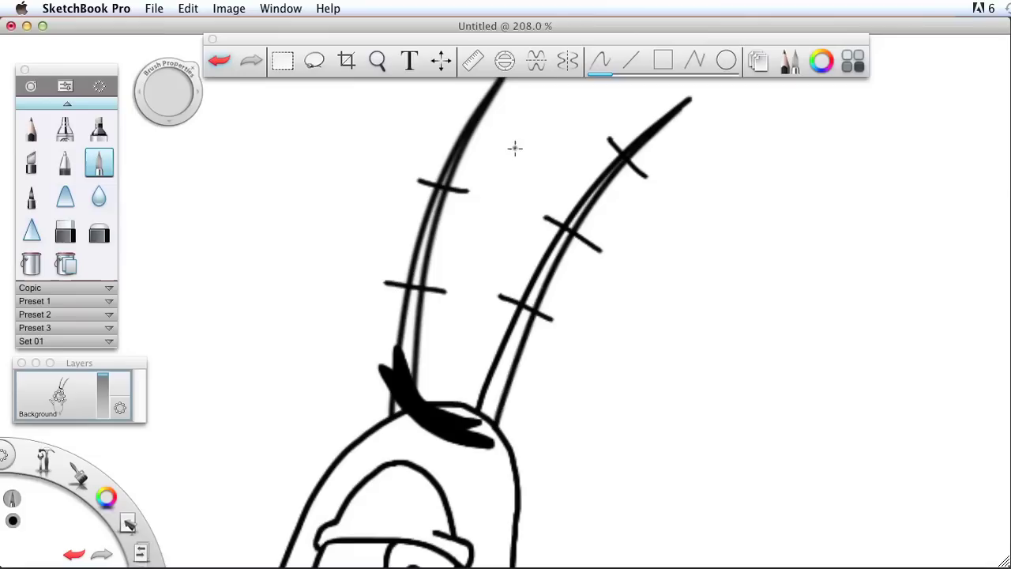
key(space)
drag(526, 192, 508, 251)
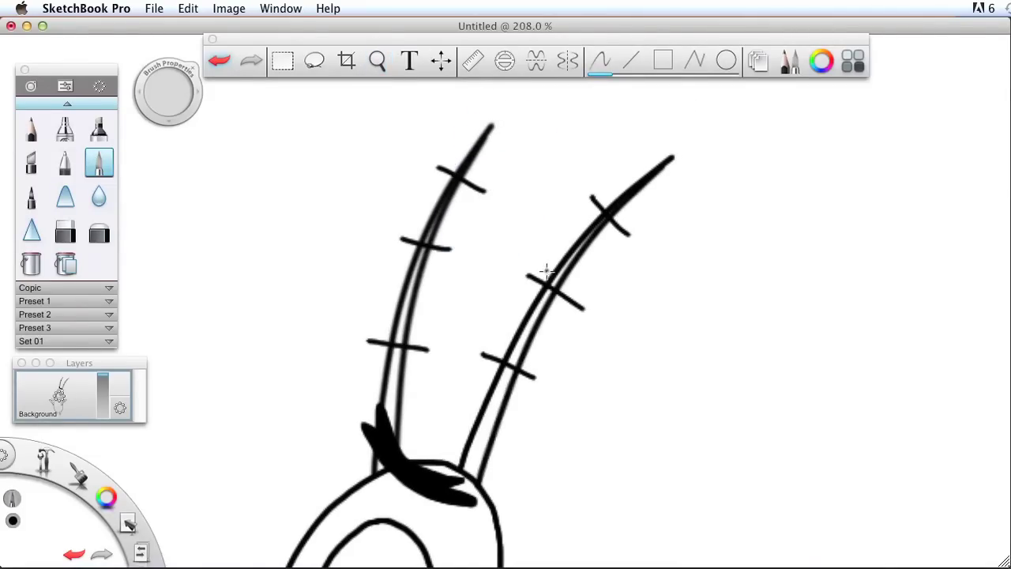
Change the drawing colour from black to a medium green using the colour wheel and the brightness setting
key(space)
drag(592, 254, 424, 258)
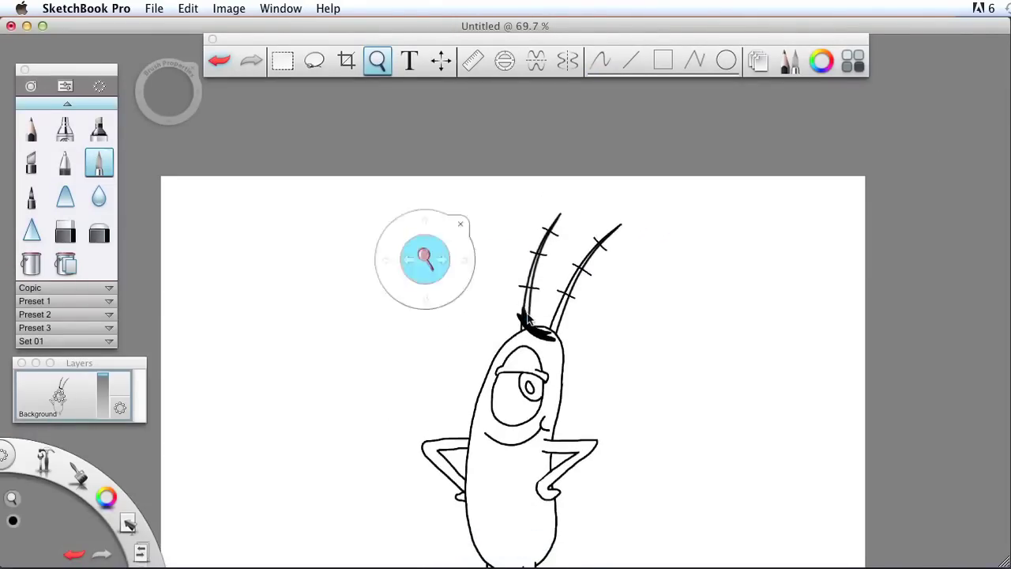
drag(513, 323, 509, 230)
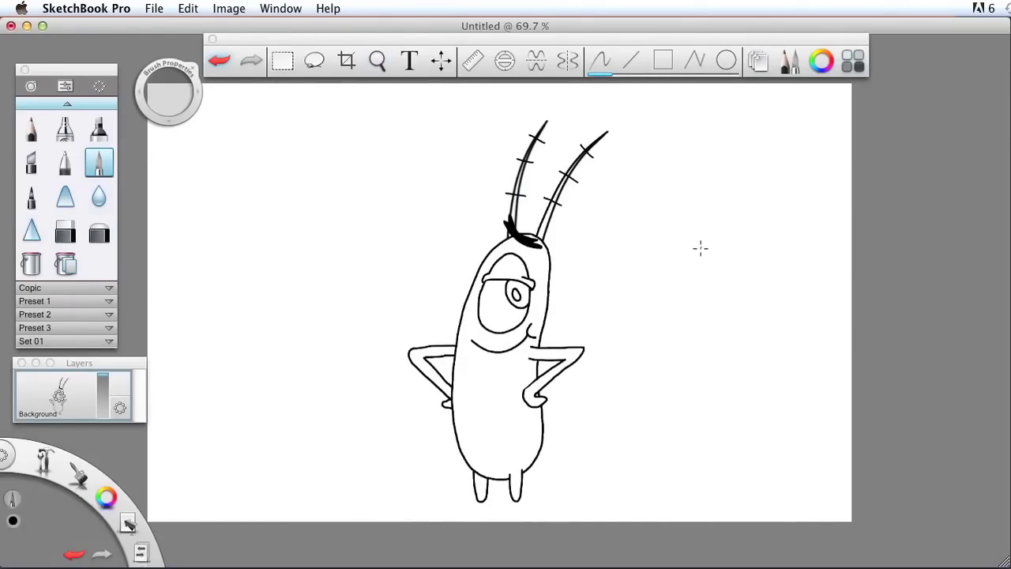
click(12, 521)
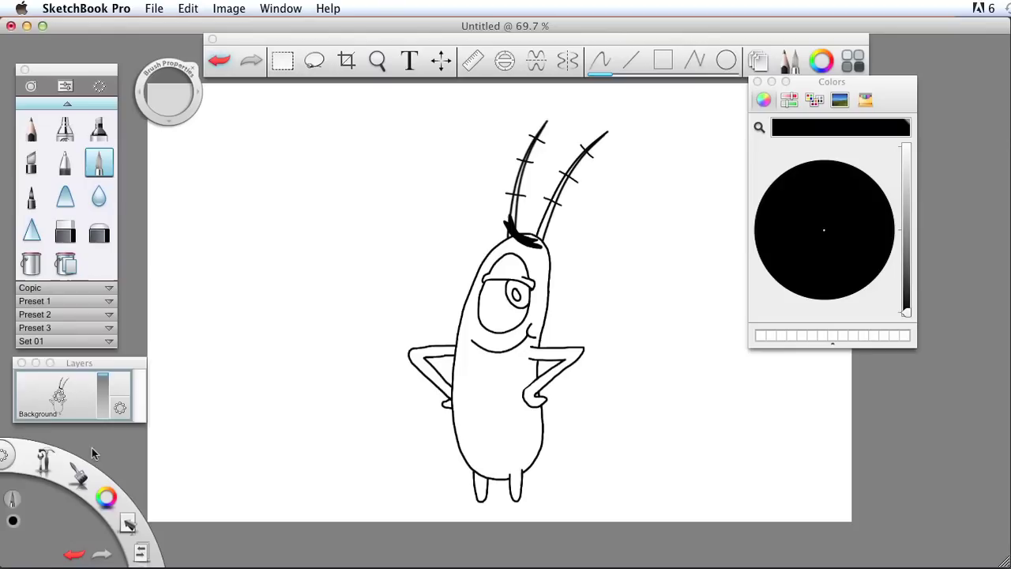
drag(832, 89, 768, 124)
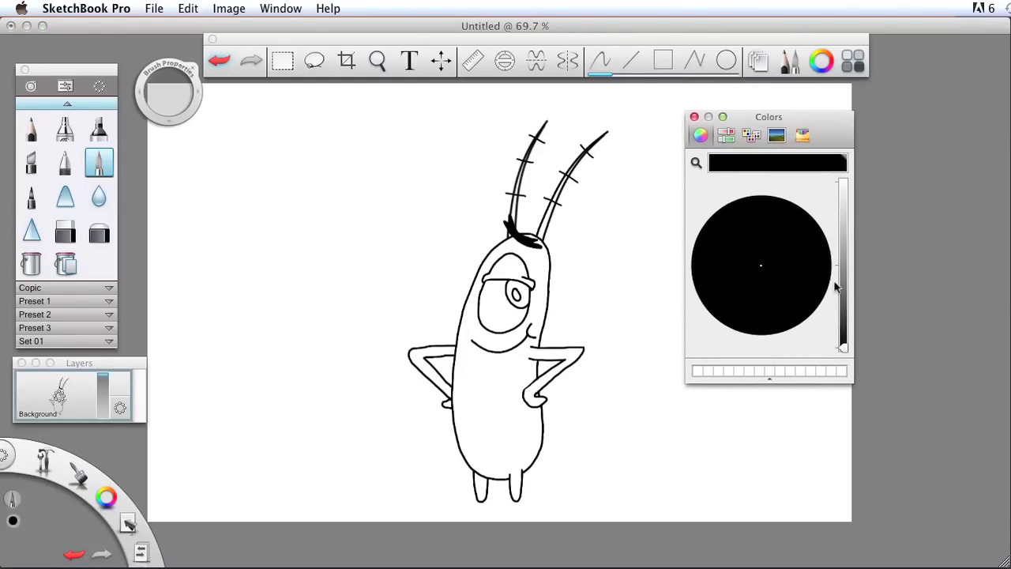
drag(842, 351, 851, 160)
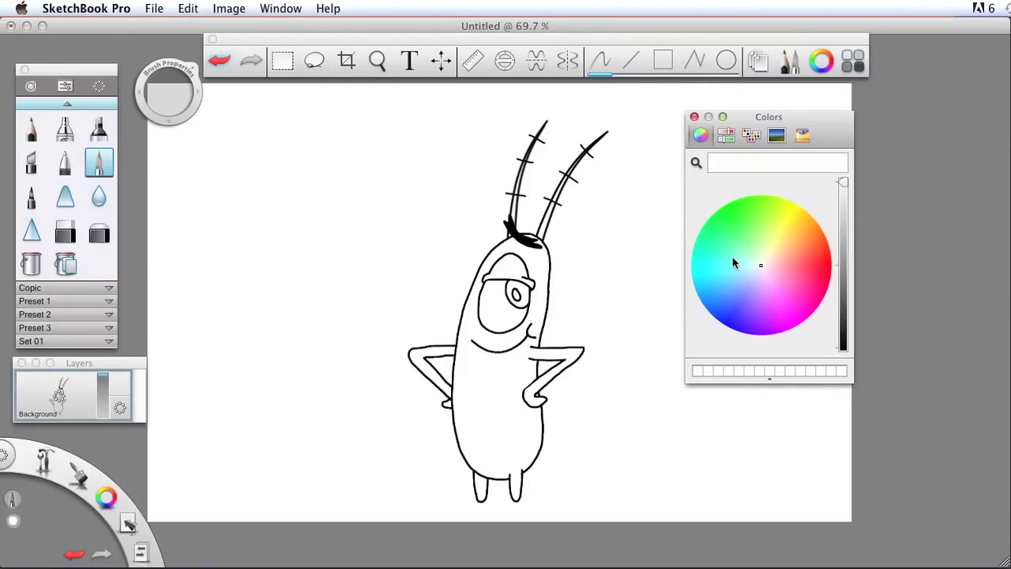
click(731, 240)
drag(848, 207, 850, 249)
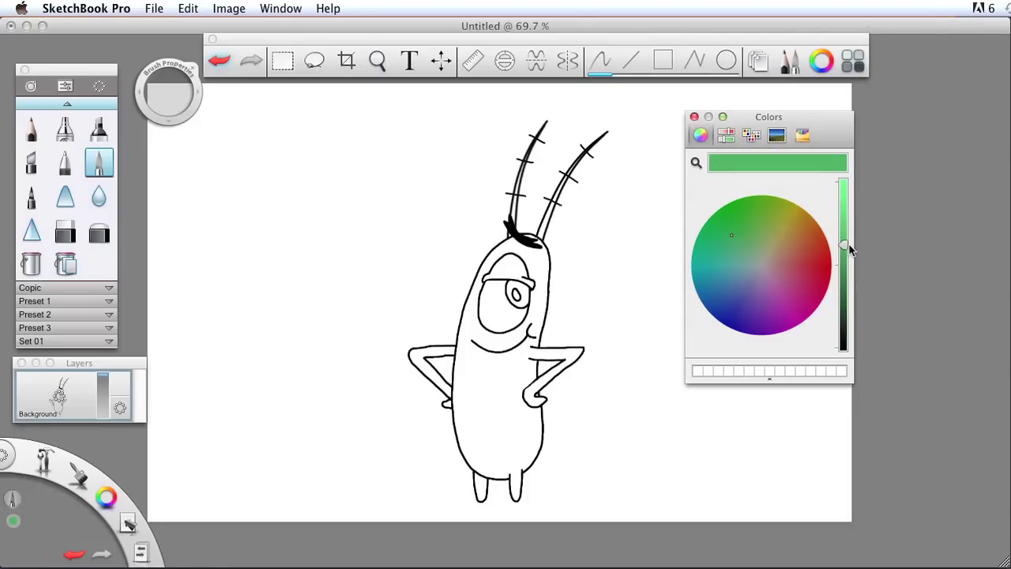
click(724, 218)
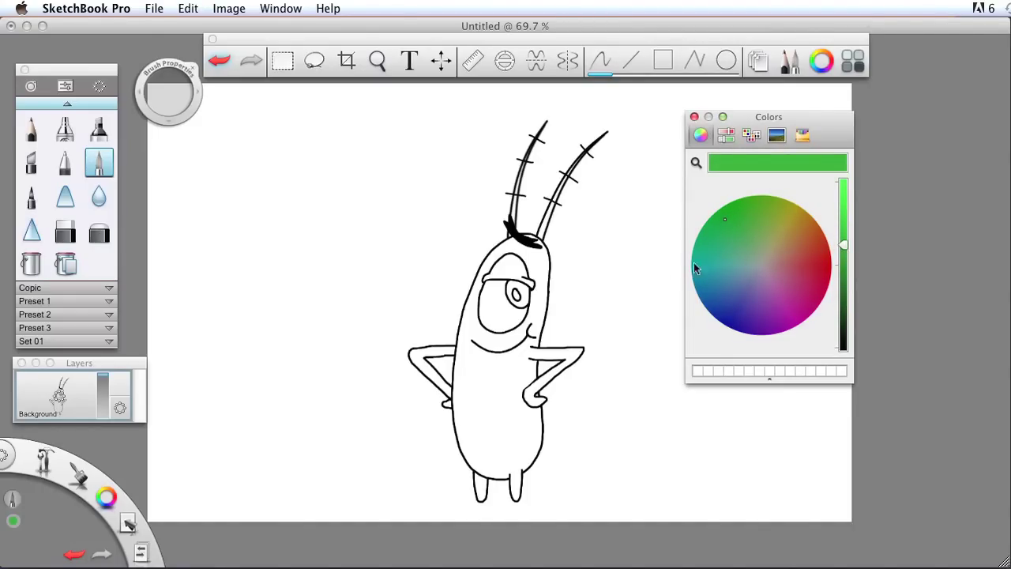
Flood-fill the character's body with the green and refill it with a slightly softer green
click(31, 263)
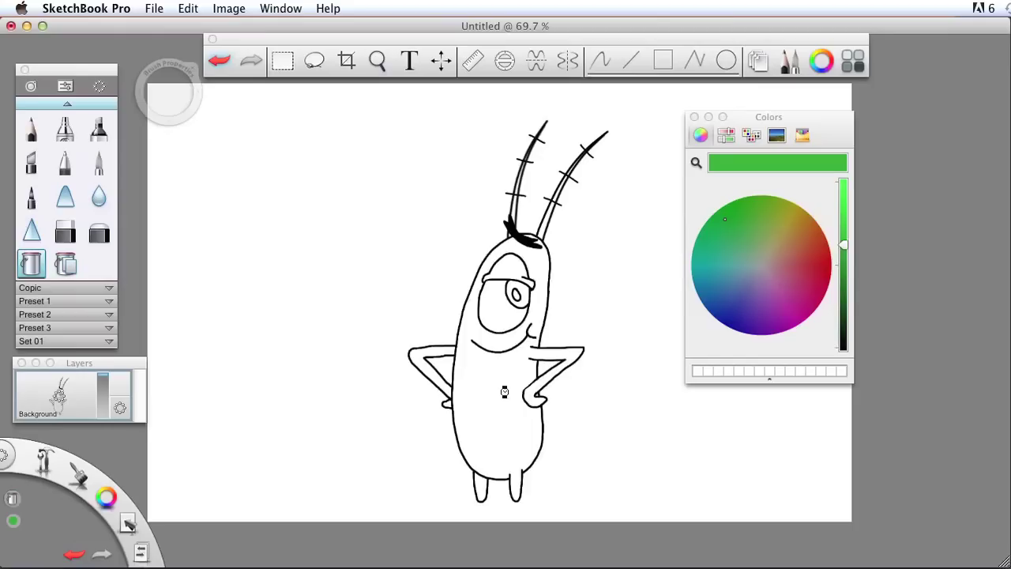
click(503, 392)
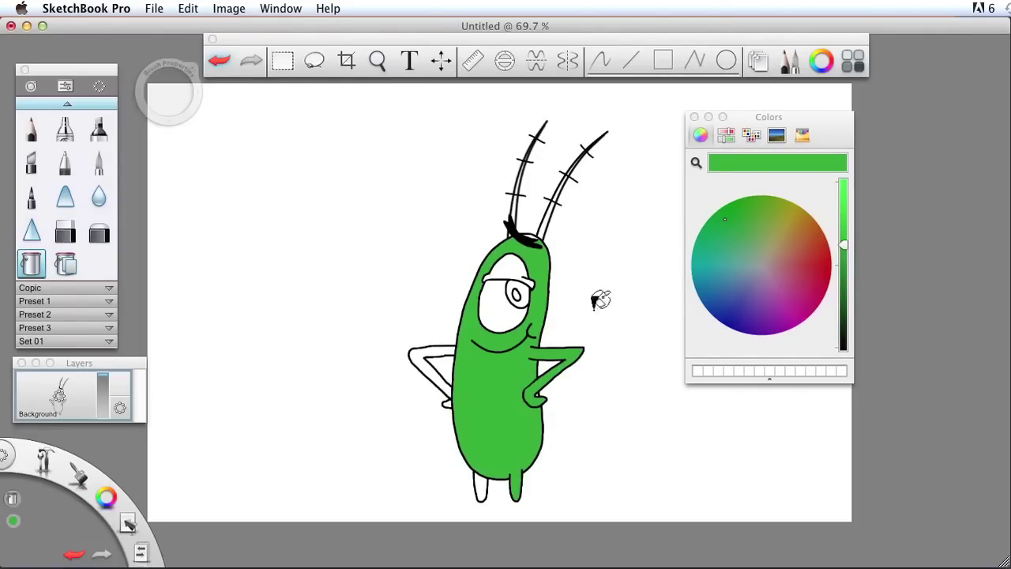
click(734, 228)
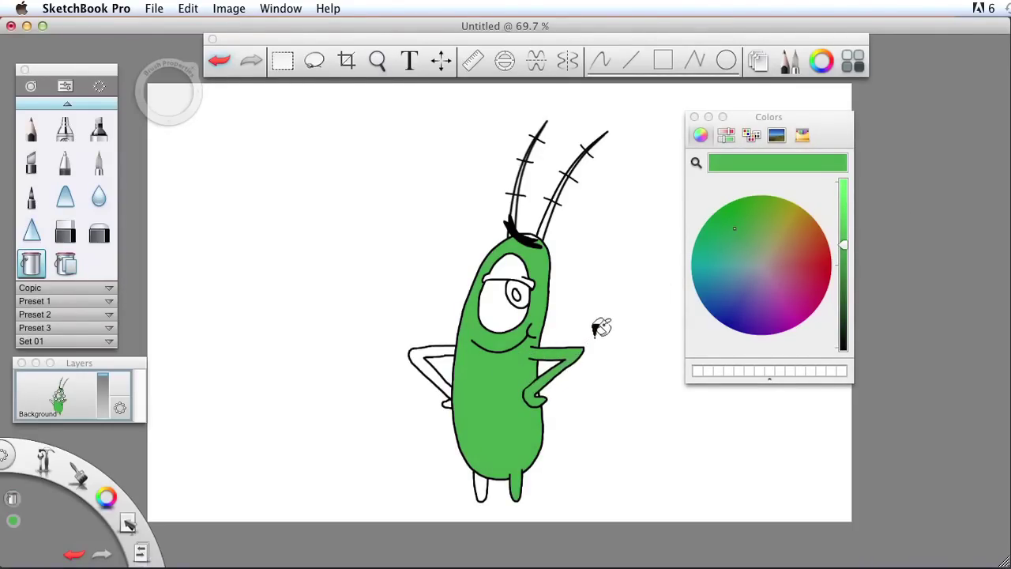
Flood-fill the left arm and hand, the eyelid and the left leg with the same green as the body
click(422, 353)
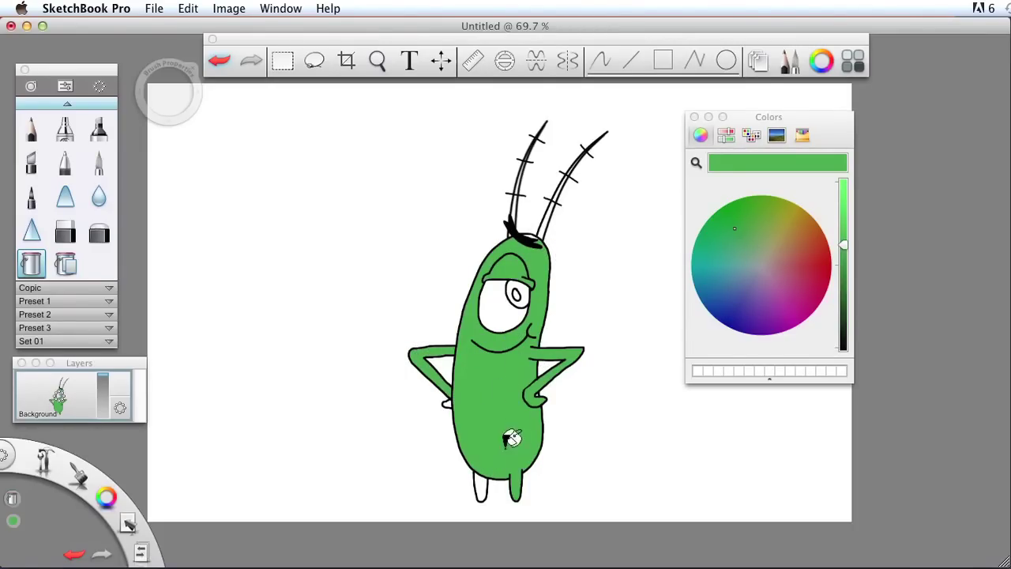
key(space)
drag(458, 439, 582, 394)
drag(571, 445, 505, 270)
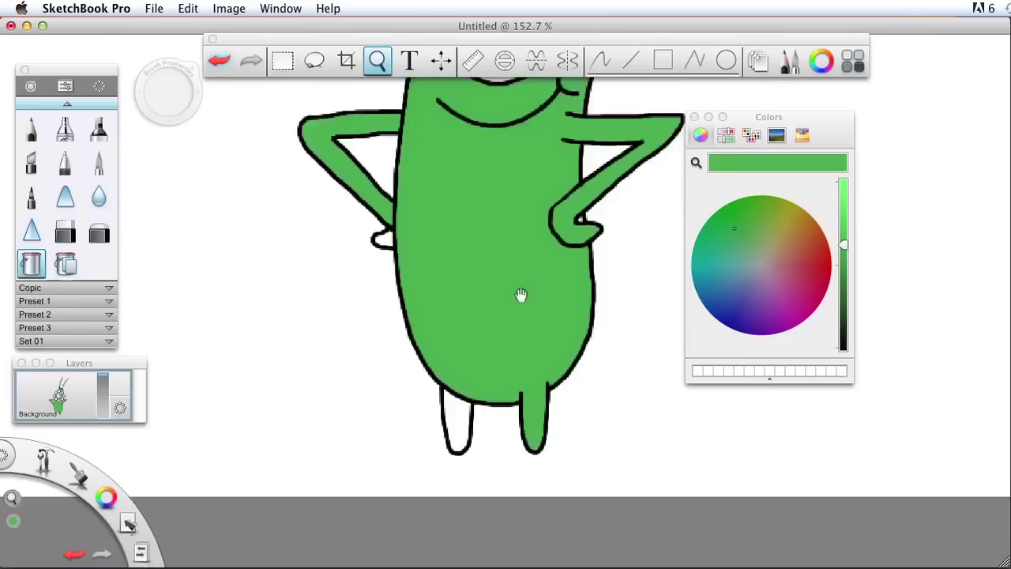
click(448, 355)
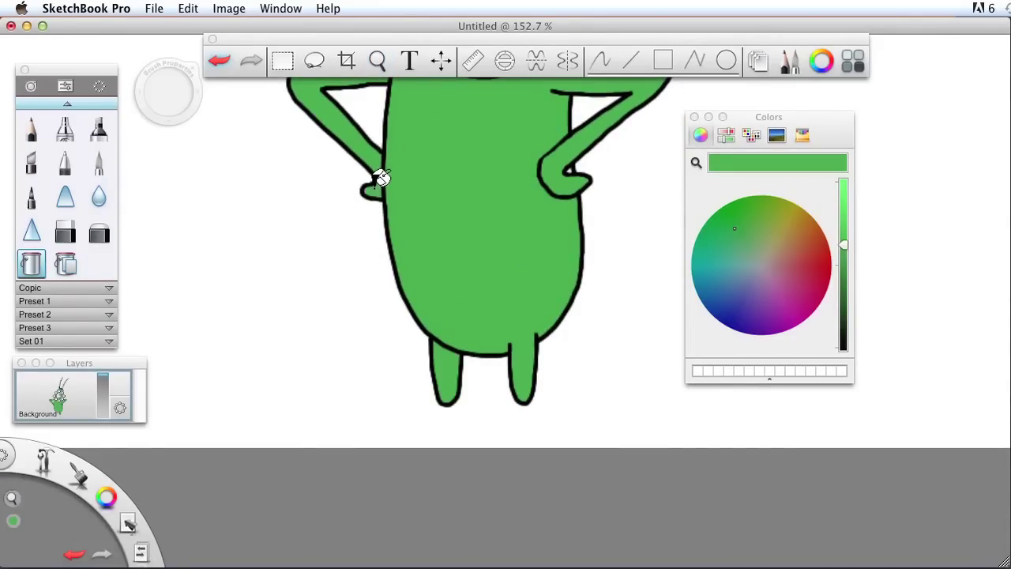
Flood-fill the lowest segment of the left antenna and the two lower segments of the right antenna with the green
key(space)
drag(545, 182, 471, 160)
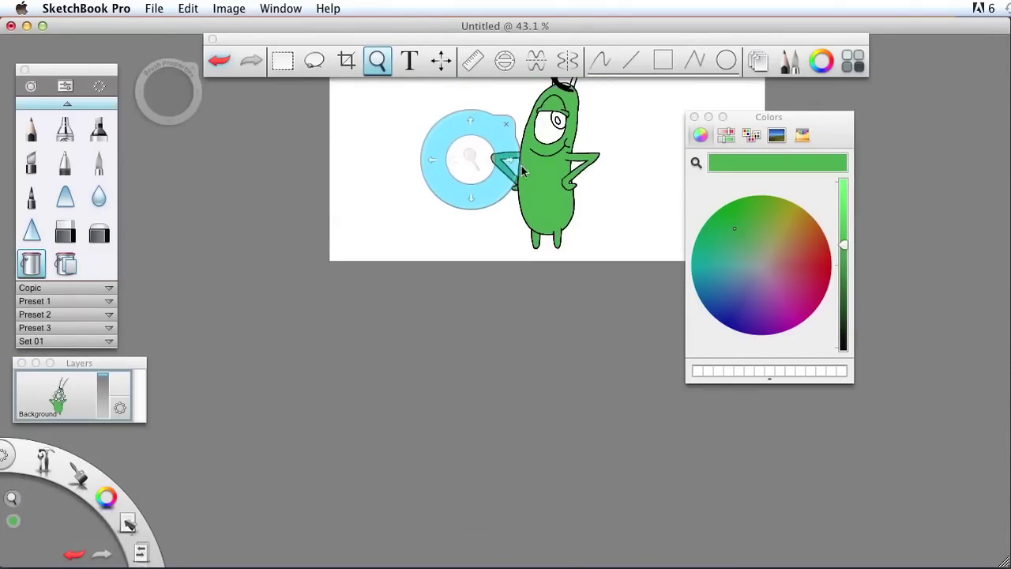
drag(501, 198, 391, 446)
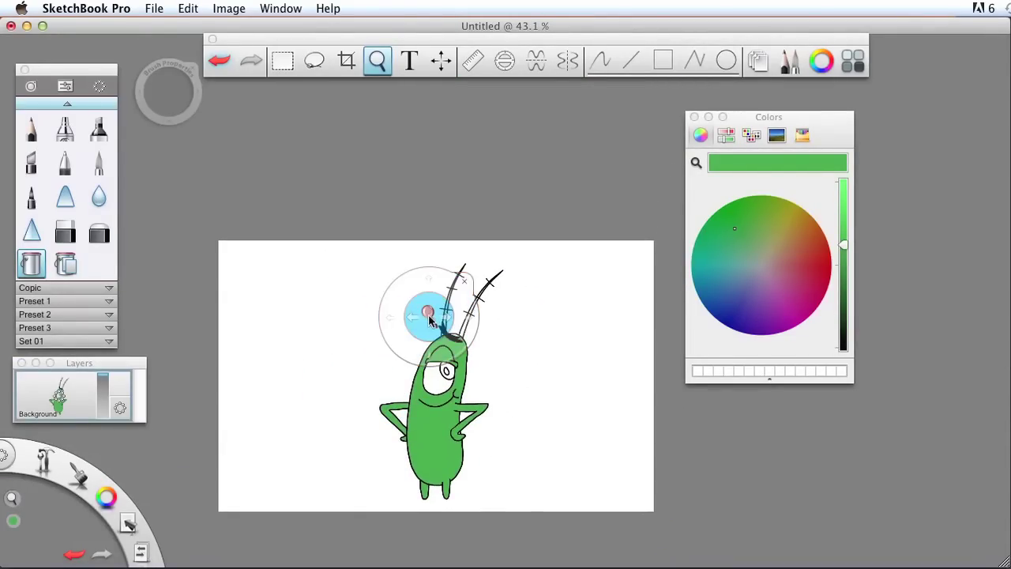
drag(428, 317, 692, 270)
drag(605, 318, 469, 307)
click(360, 309)
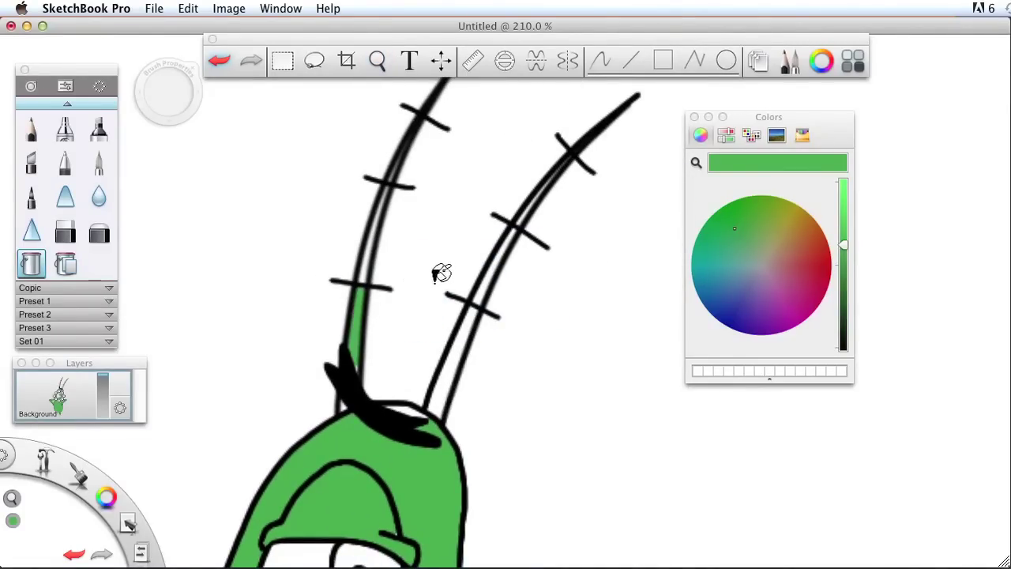
click(472, 304)
click(495, 264)
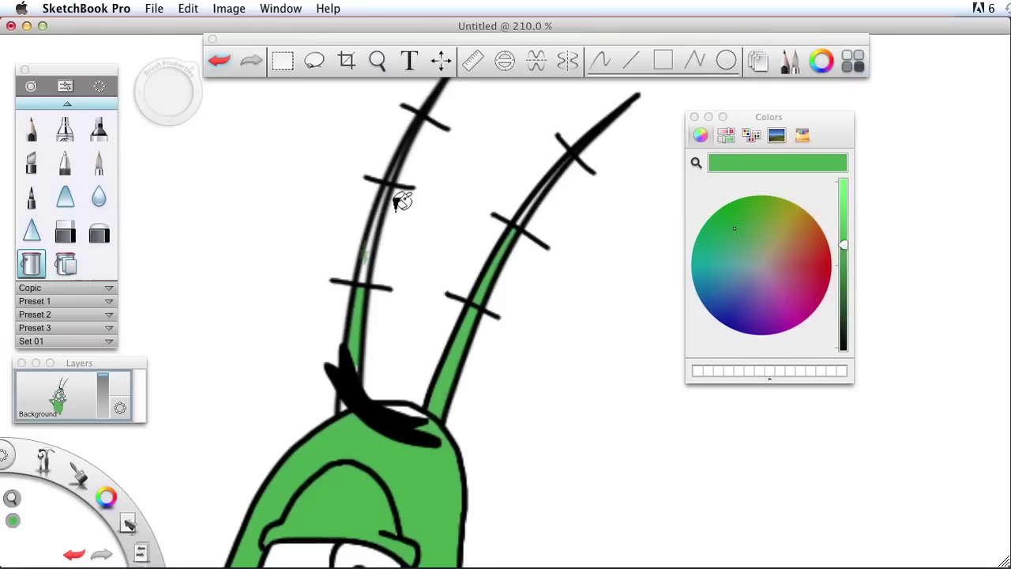
Try to flood-fill the narrow second segment of the left antenna with green
key(super+z)
click(368, 248)
key(super+z)
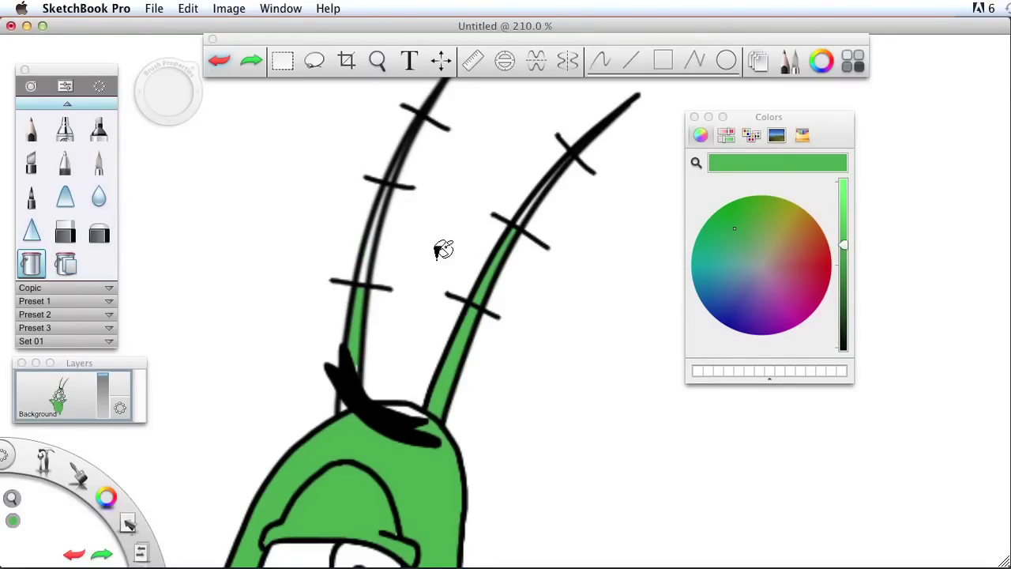
Flood-fill the small white gaps beside the black hair tuft on the head and at the left antenna's base with green
click(405, 407)
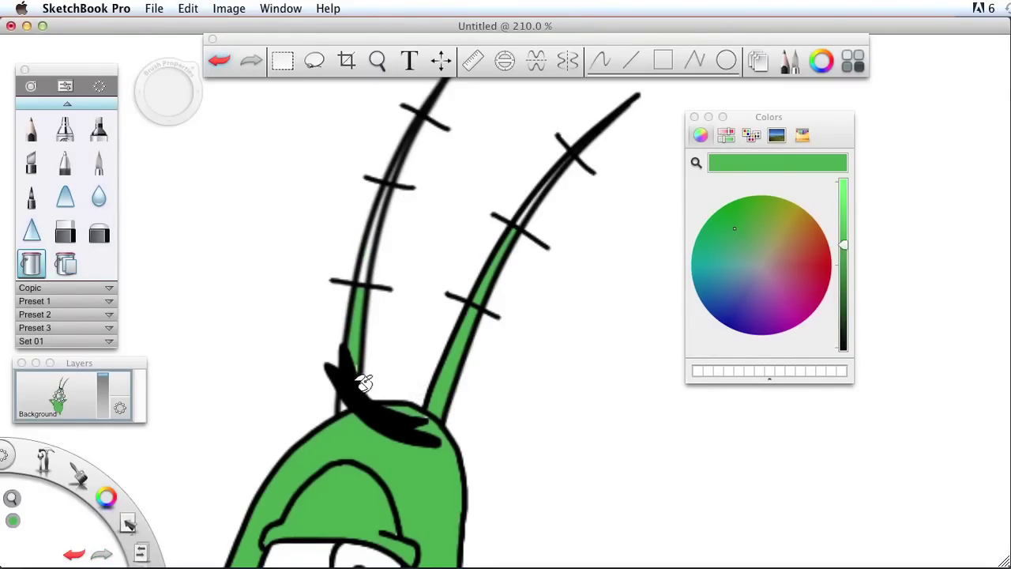
key(space)
drag(354, 390, 360, 417)
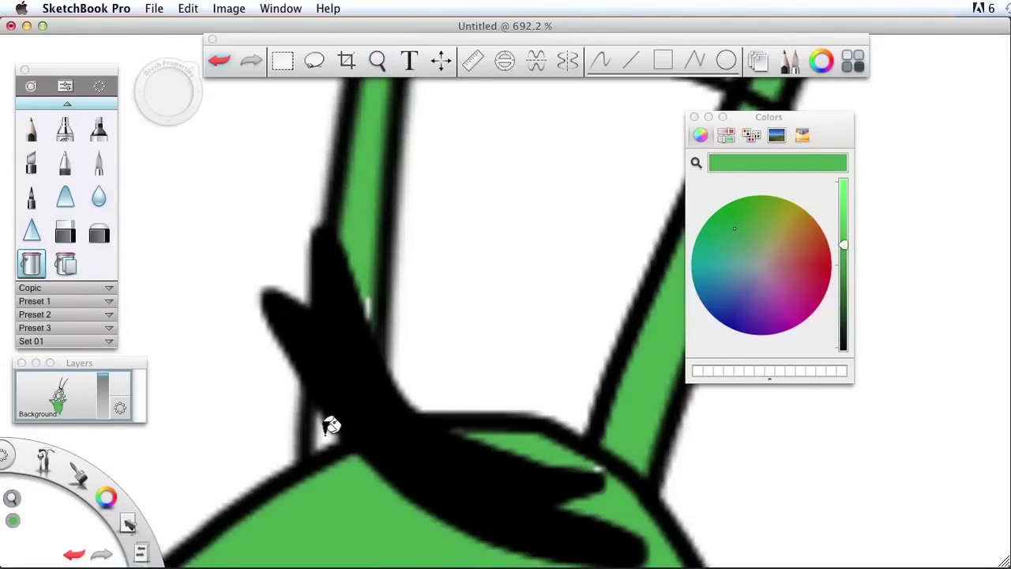
Switch from flood fill to the pointed brush for colouring the second segment of the left antenna
key(z)
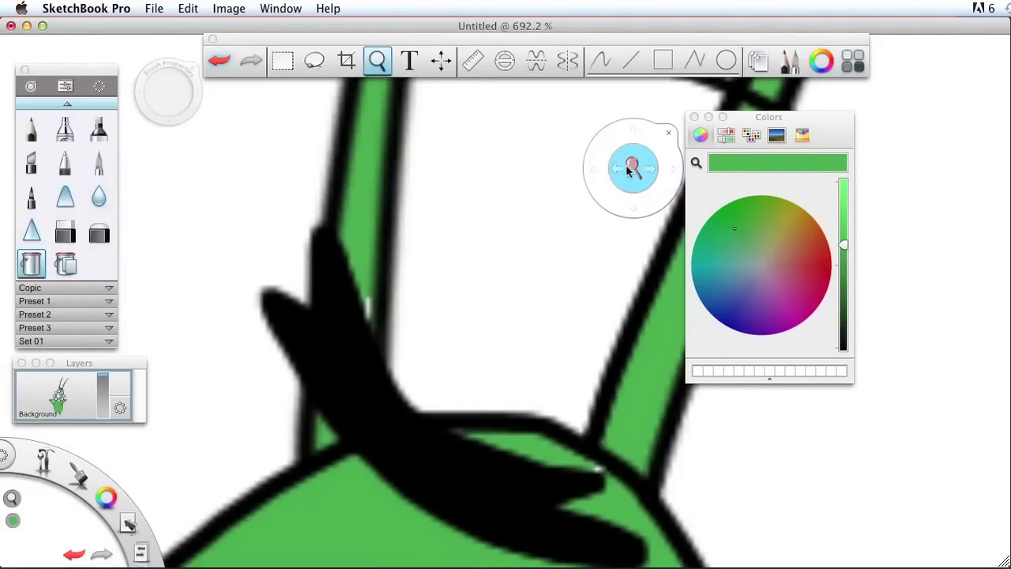
mouse_move(630, 170)
mouse_down()
mouse_move(548, 188)
mouse_move(501, 316)
mouse_move(337, 507)
mouse_move(344, 476)
mouse_move(365, 469)
mouse_up()
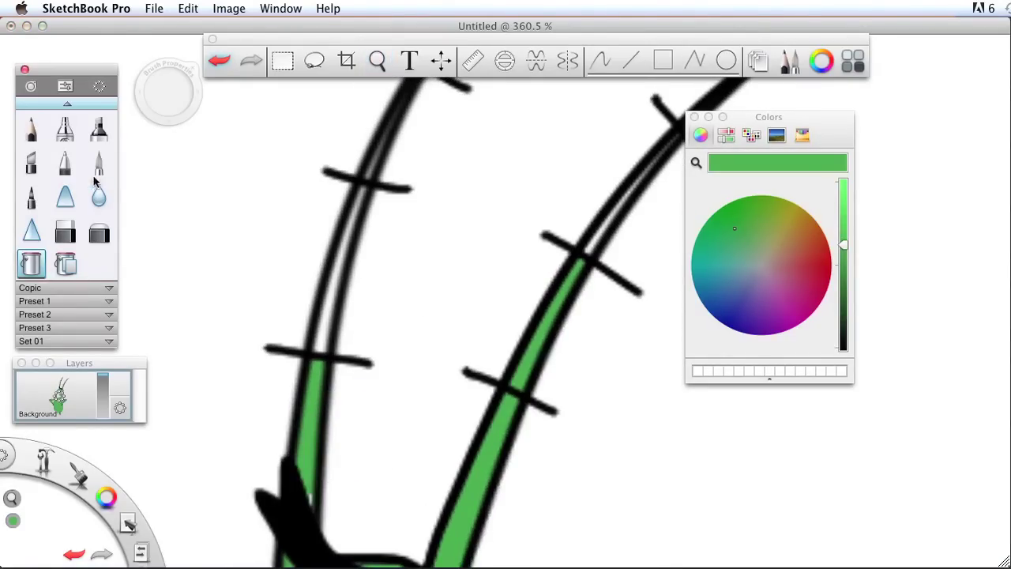
click(98, 163)
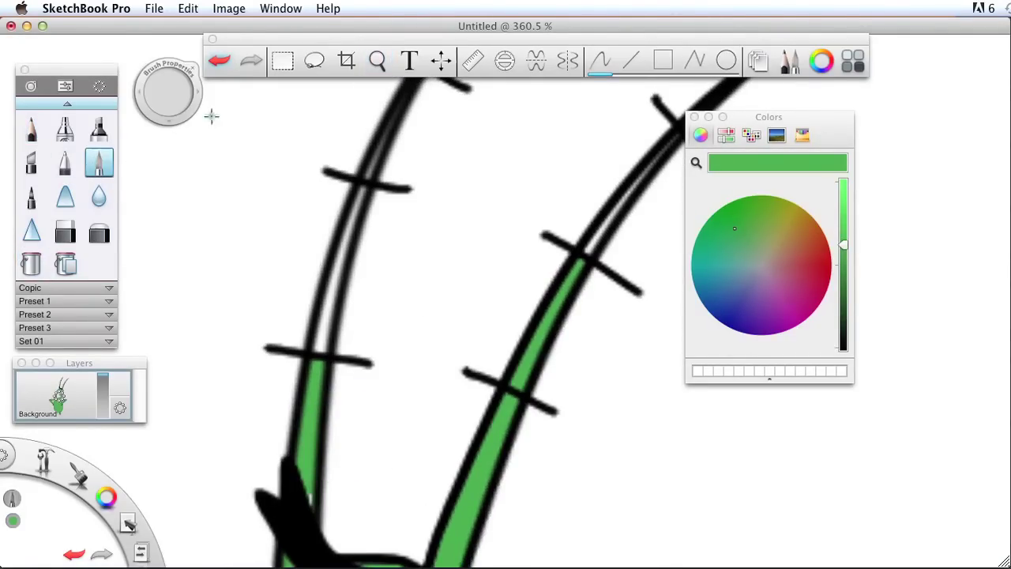
key(space)
drag(397, 280, 518, 243)
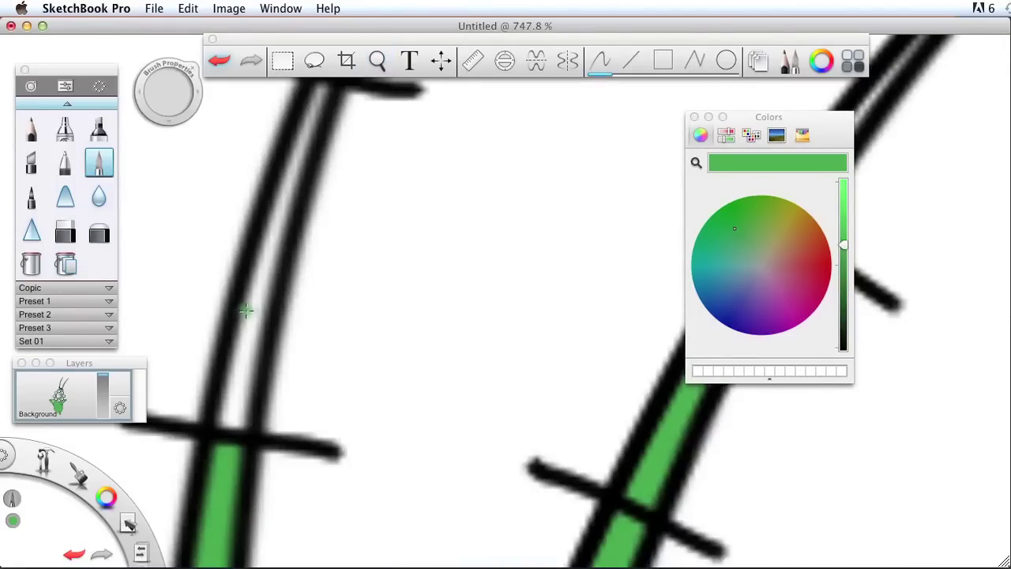
Try to paint the left antenna's second segment green with the brush directly on the Background layer
mouse_move(259, 289)
mouse_down()
mouse_move(252, 333)
mouse_move(262, 282)
mouse_move(240, 363)
mouse_move(242, 330)
mouse_move(240, 363)
mouse_move(258, 330)
mouse_up()
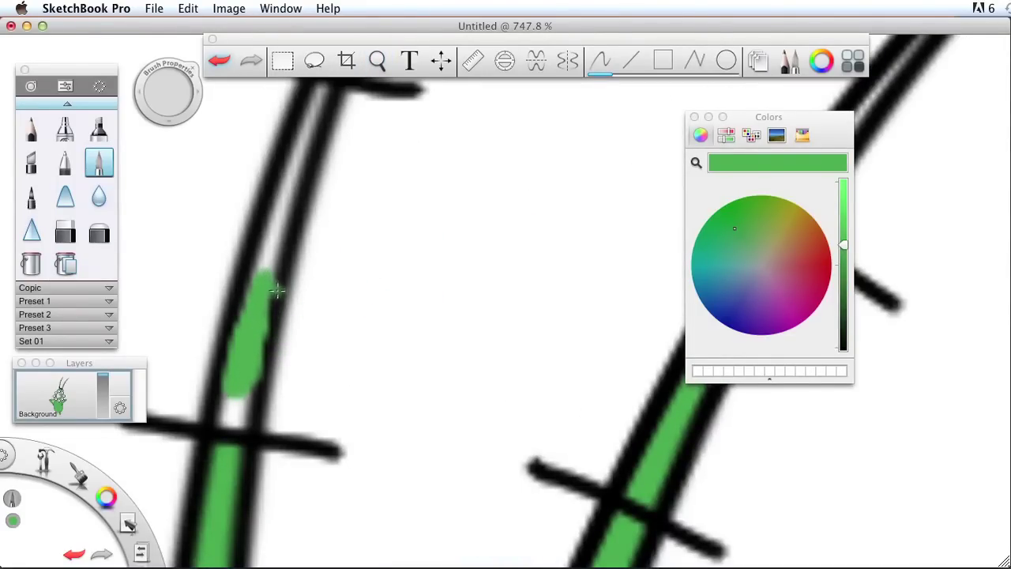
key(ctrl+z)
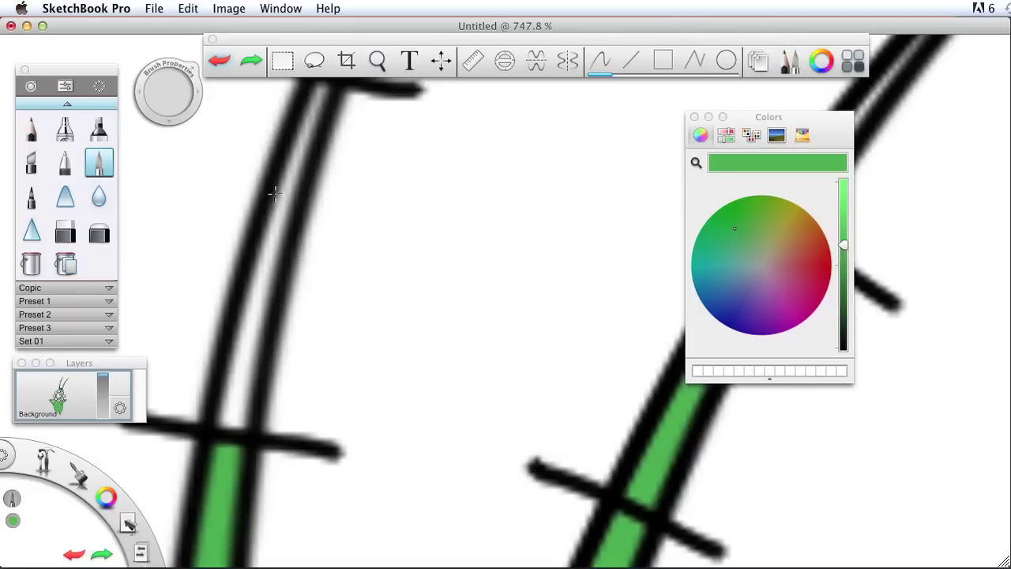
key(space)
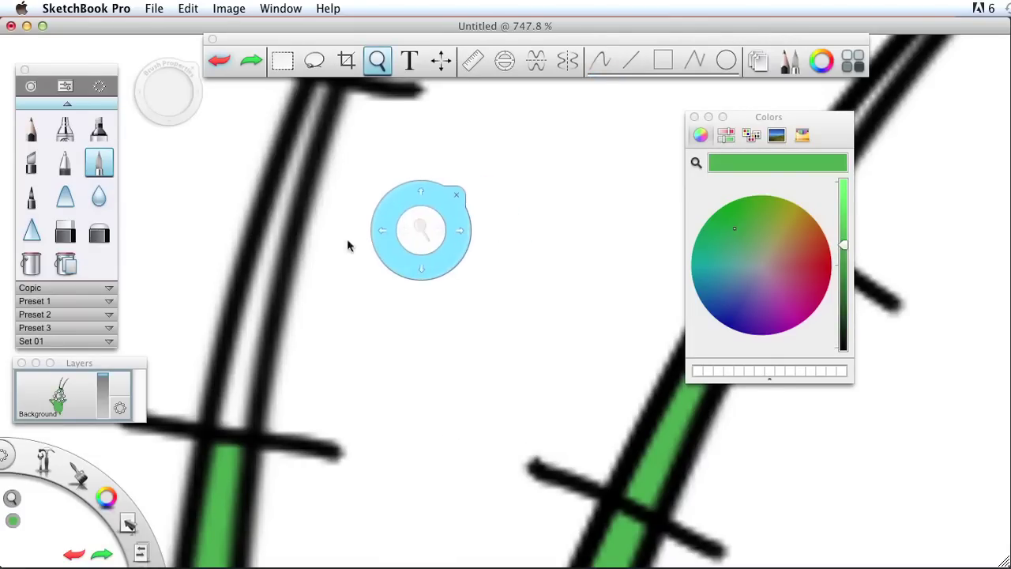
Add a new layer and move it beneath the Background layer, keeping the layer list clear of the tool controls
click(61, 402)
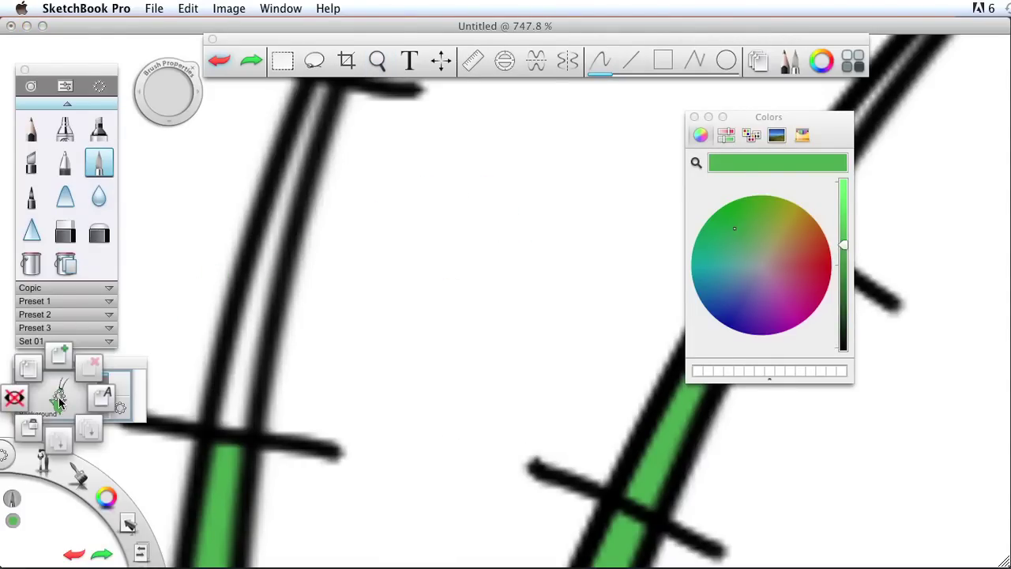
drag(60, 396, 60, 357)
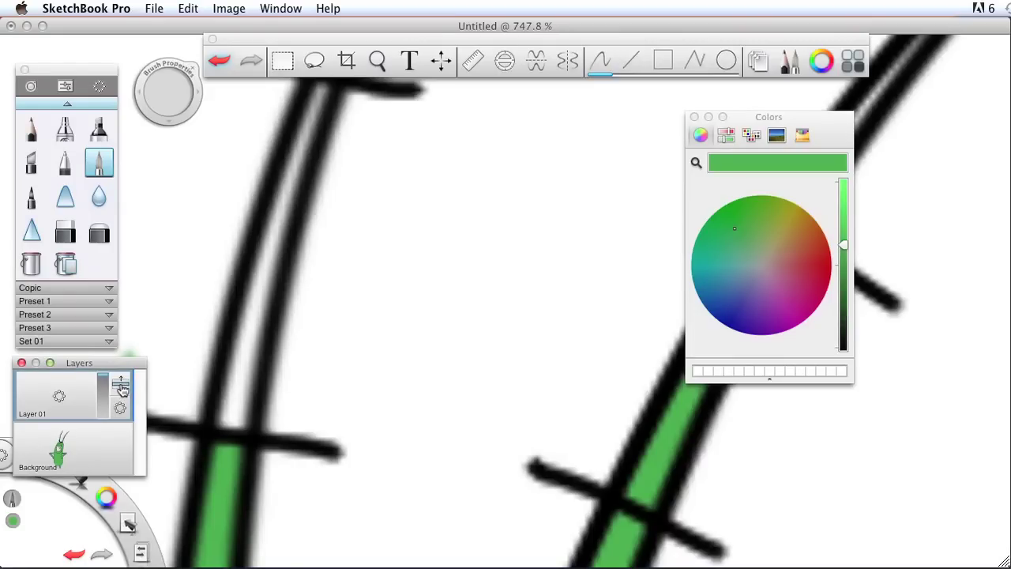
drag(122, 390, 101, 471)
drag(98, 365, 166, 221)
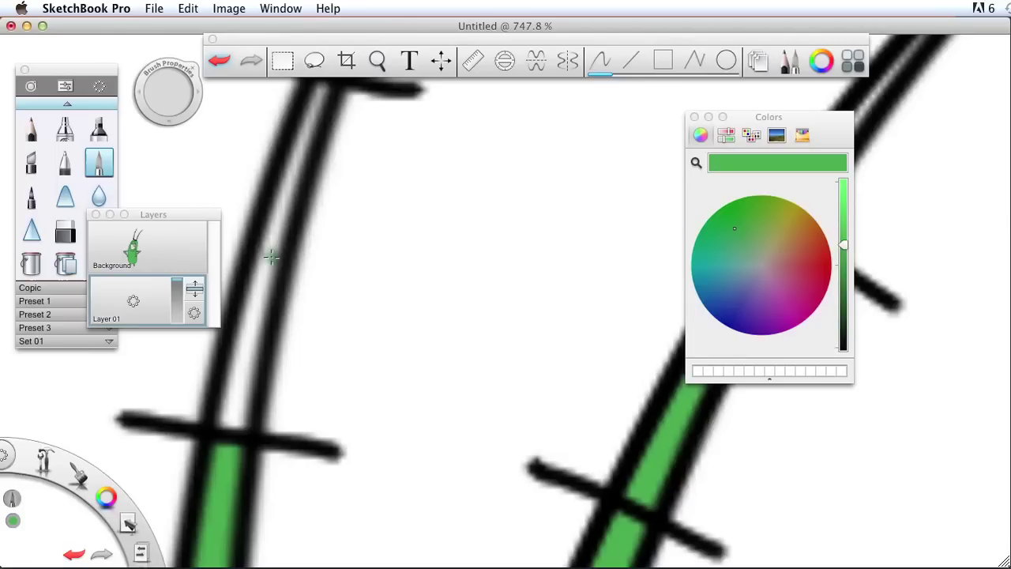
Paint the second and third segments of the left antenna green on the new layer beneath the outlines
mouse_move(271, 257)
mouse_down()
mouse_move(231, 416)
mouse_move(251, 323)
mouse_up()
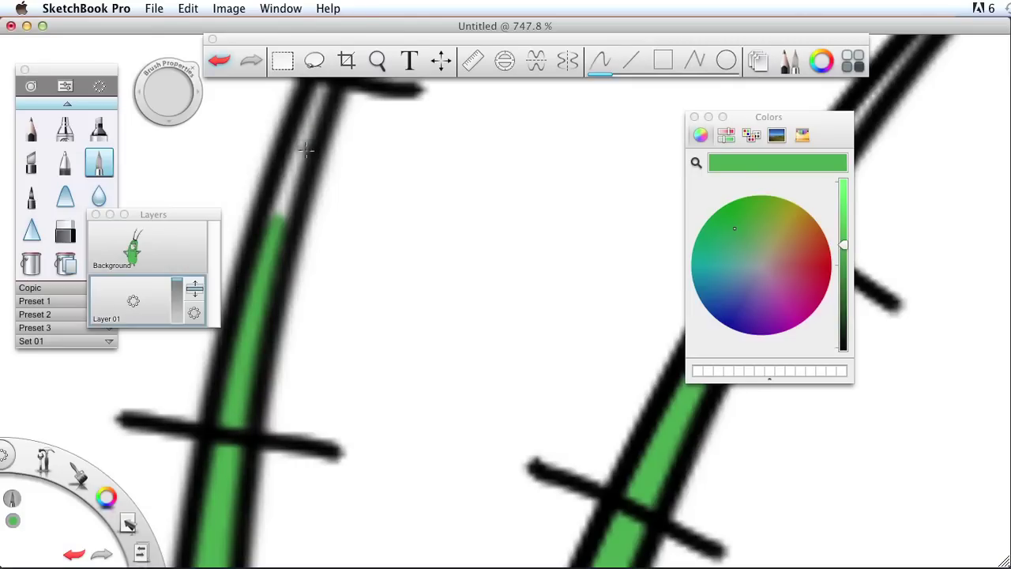
drag(278, 218, 313, 111)
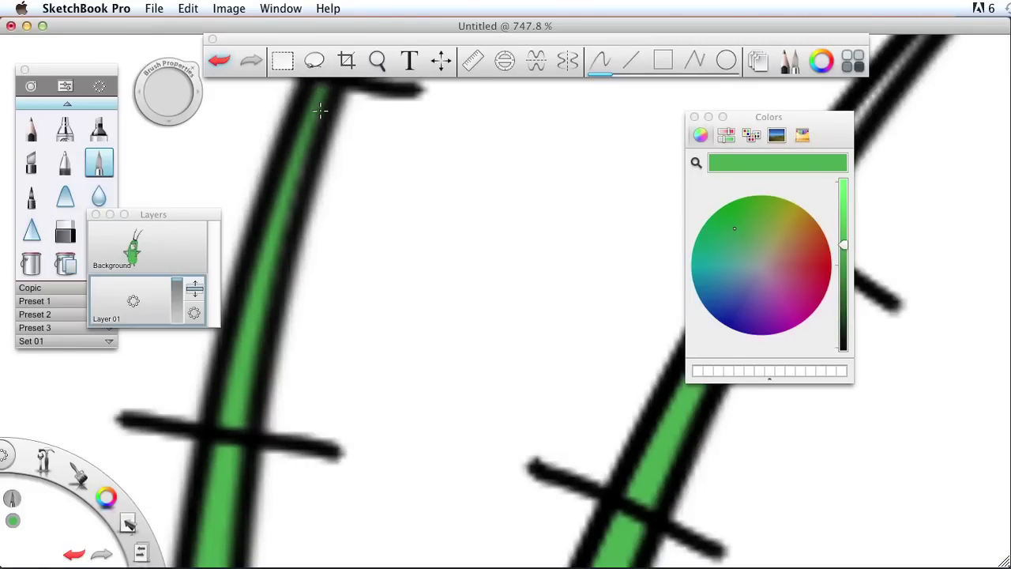
key(space)
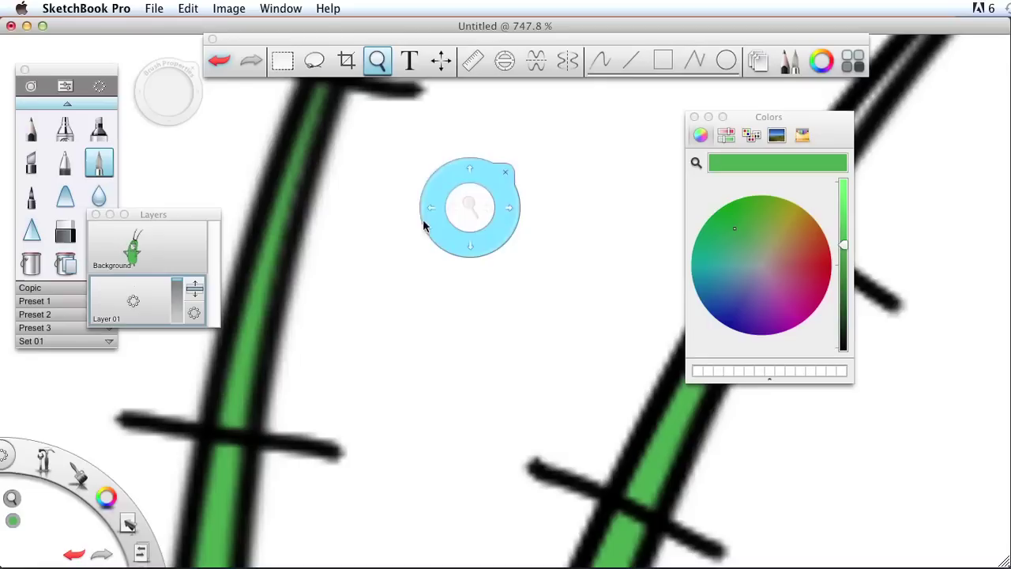
drag(474, 251, 495, 511)
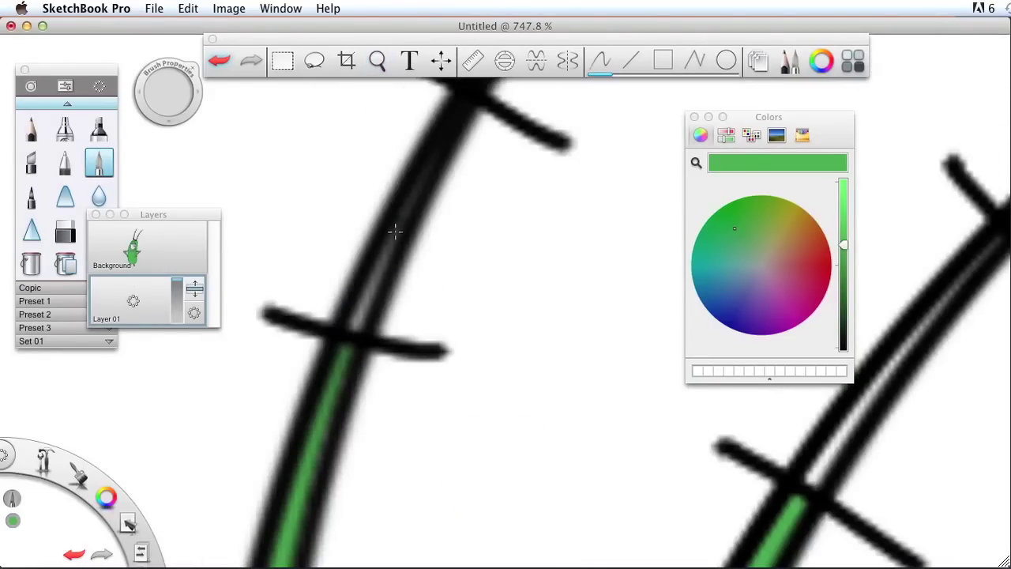
drag(394, 230, 409, 202)
drag(372, 291, 354, 317)
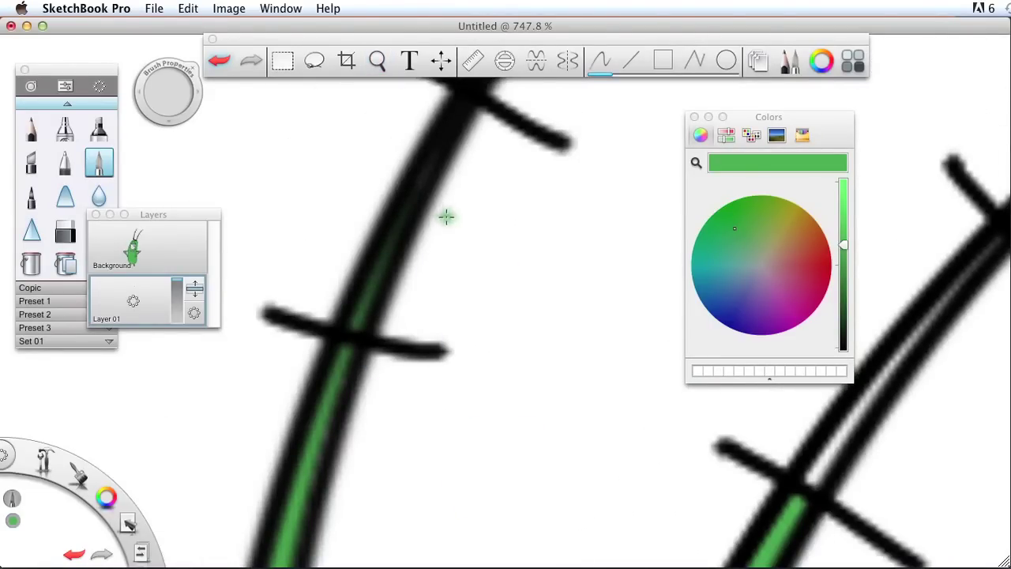
Paint the third segment of the right antenna green on the layer beneath the outlines
key(space)
drag(813, 478, 326, 318)
mouse_move(384, 248)
mouse_down()
mouse_move(349, 282)
mouse_move(381, 248)
mouse_move(330, 322)
mouse_move(429, 163)
mouse_move(367, 256)
mouse_move(469, 128)
mouse_up()
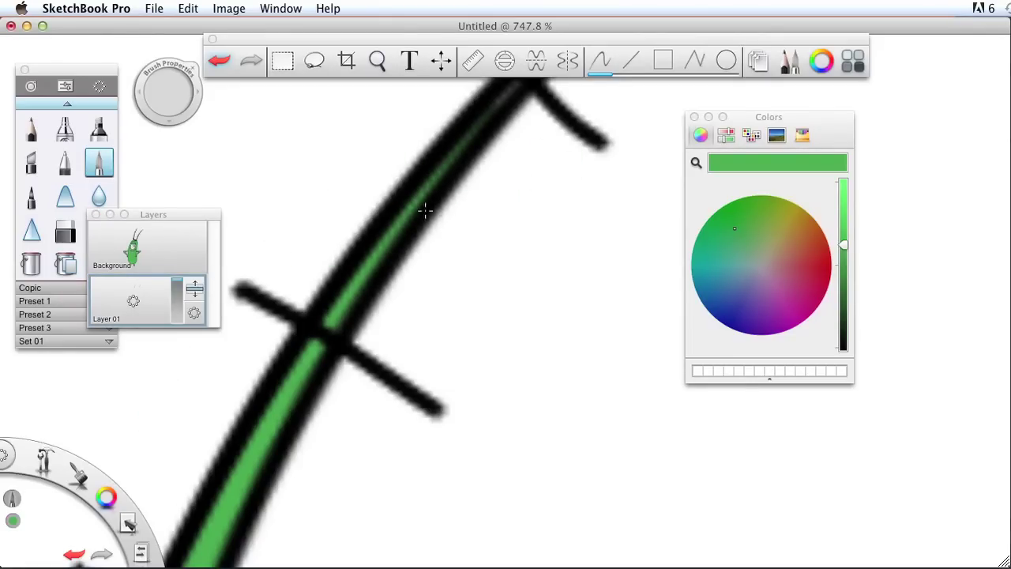
Paint the small white gap between the right forearm and its thumb green on the lower layer
key(space)
drag(439, 185, 169, 197)
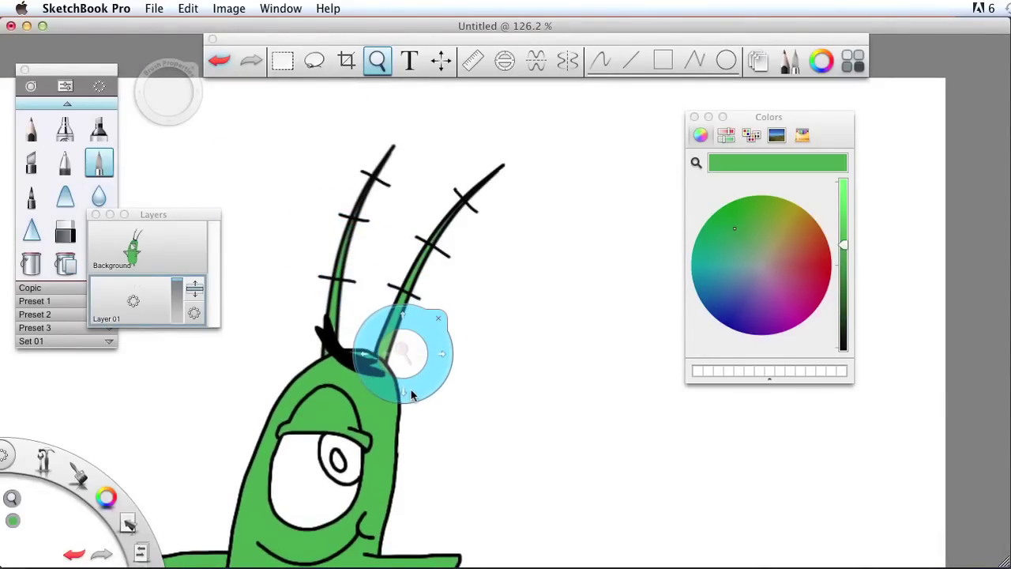
mouse_move(412, 394)
mouse_down()
mouse_move(537, 142)
mouse_move(521, 87)
mouse_move(427, 73)
mouse_up()
drag(420, 290, 670, 164)
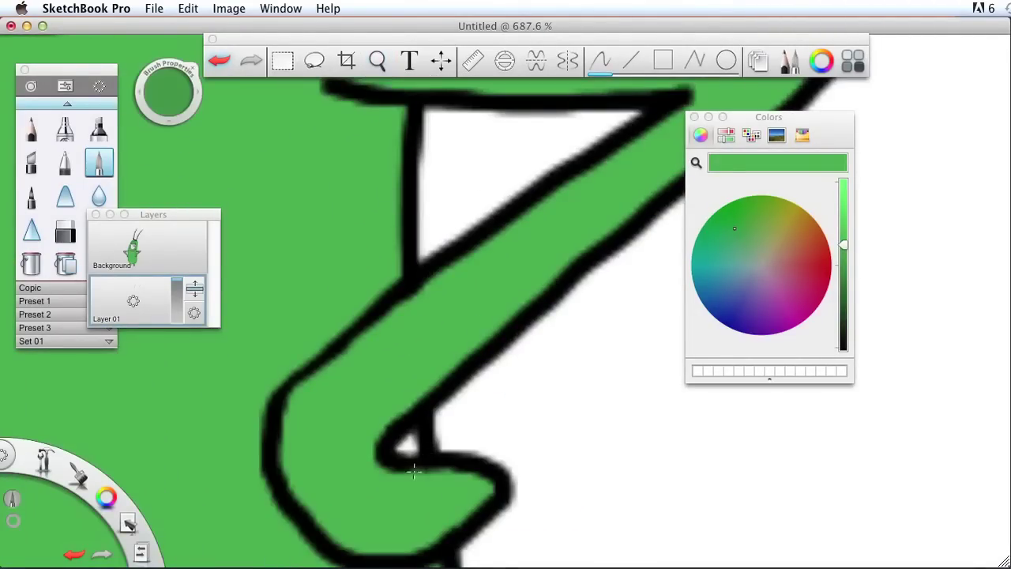
mouse_move(414, 472)
mouse_down()
mouse_move(413, 434)
mouse_move(398, 456)
mouse_move(403, 437)
mouse_up()
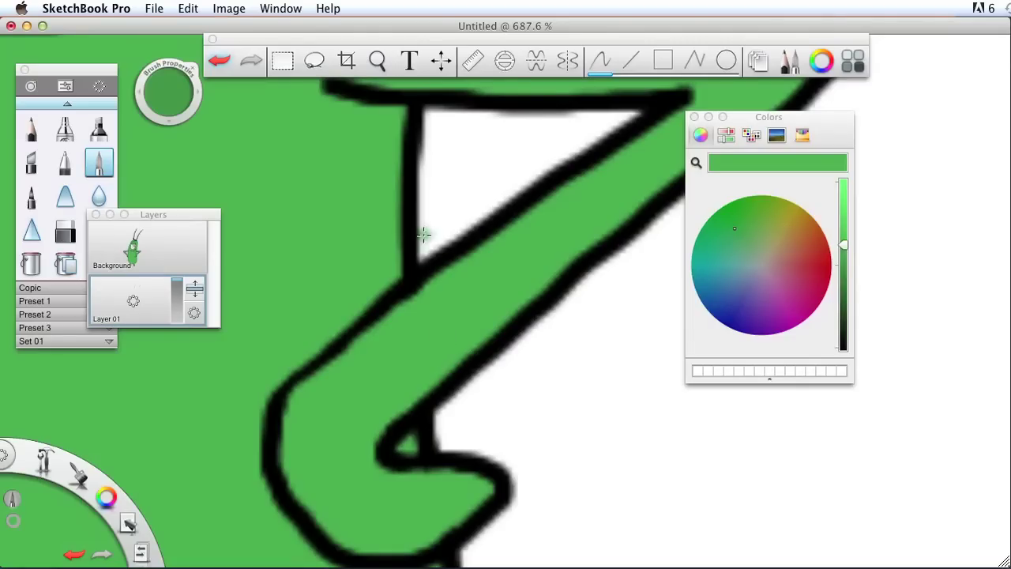
Examine the antenna bases, hair tuft and eyelid up close, and then the whole figure, for remaining uncoloured gaps
key(space)
drag(372, 192, 300, 184)
drag(344, 215, 395, 371)
key(space)
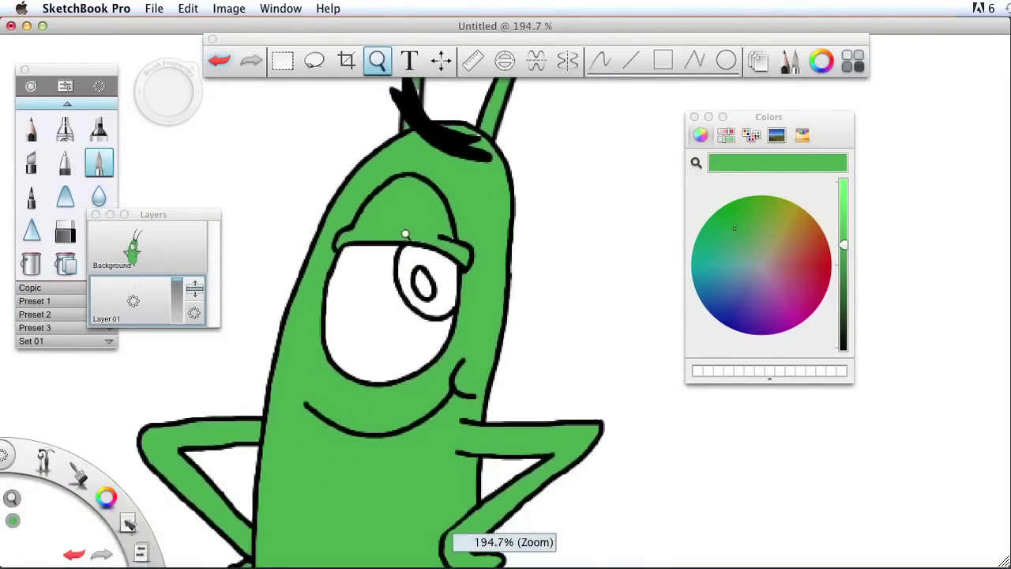
drag(405, 234, 380, 502)
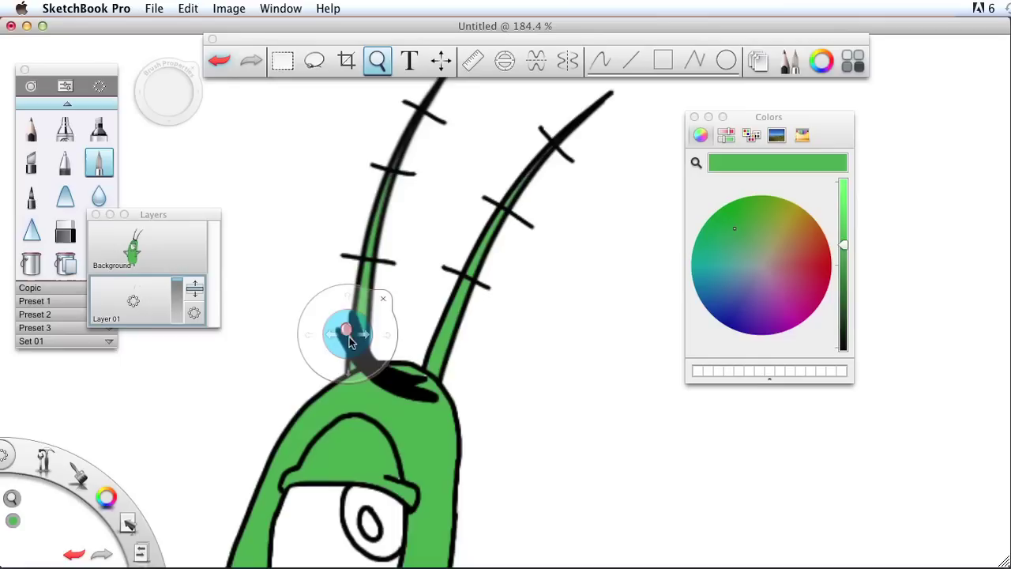
drag(351, 341, 411, 334)
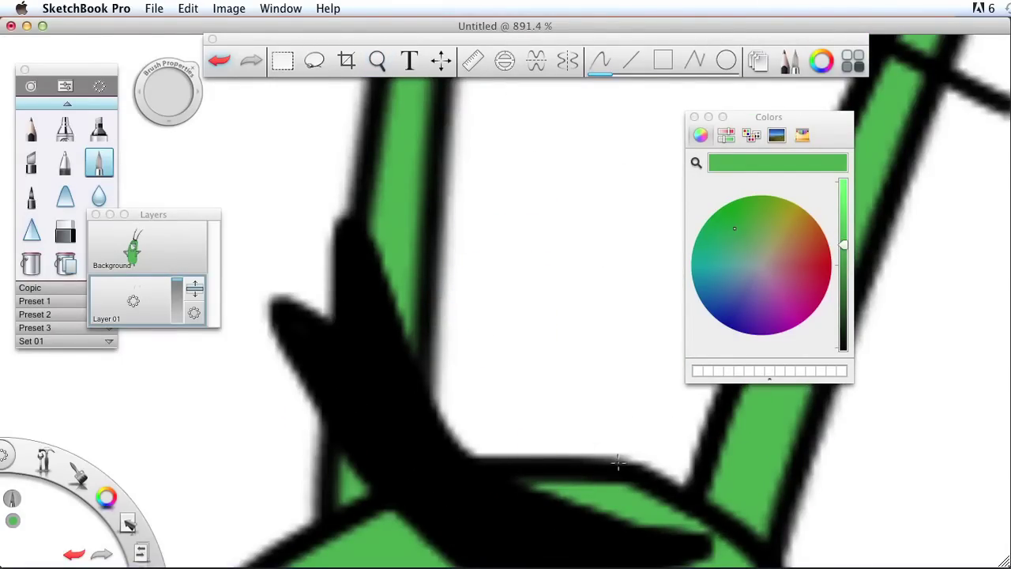
key(space)
drag(473, 128, 367, 172)
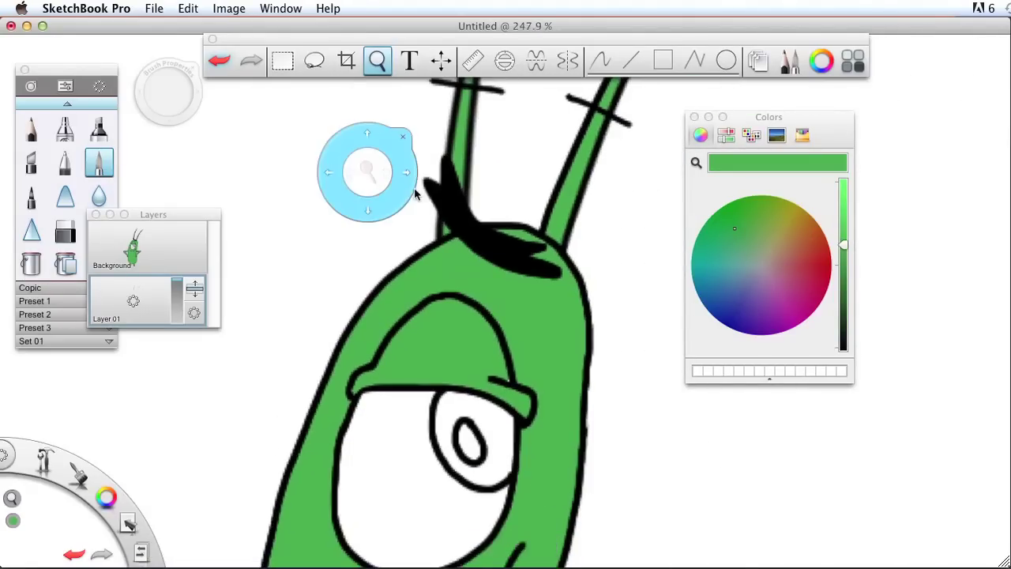
drag(513, 373, 699, 336)
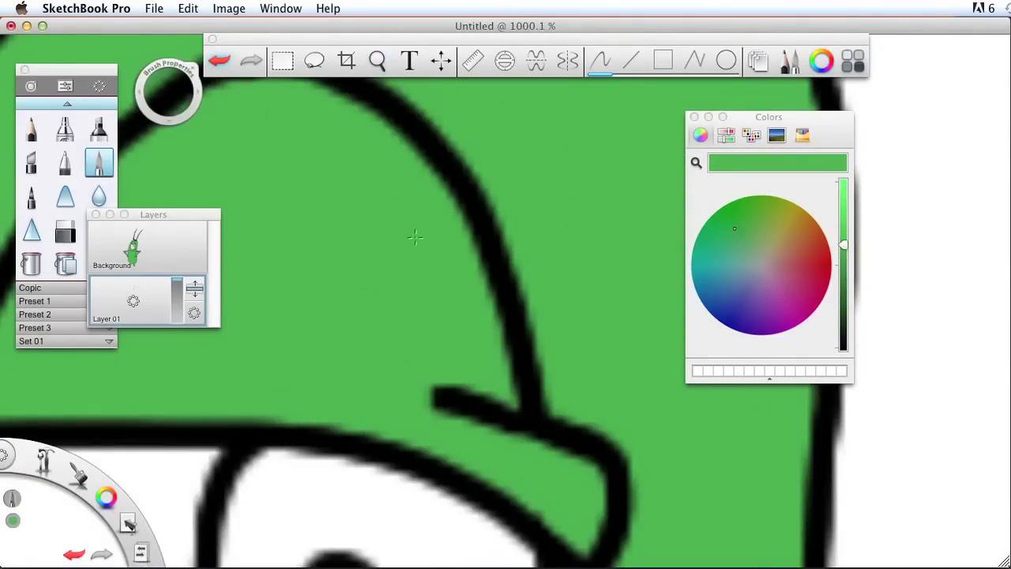
key(space)
drag(482, 212, 254, 218)
drag(406, 216, 268, 236)
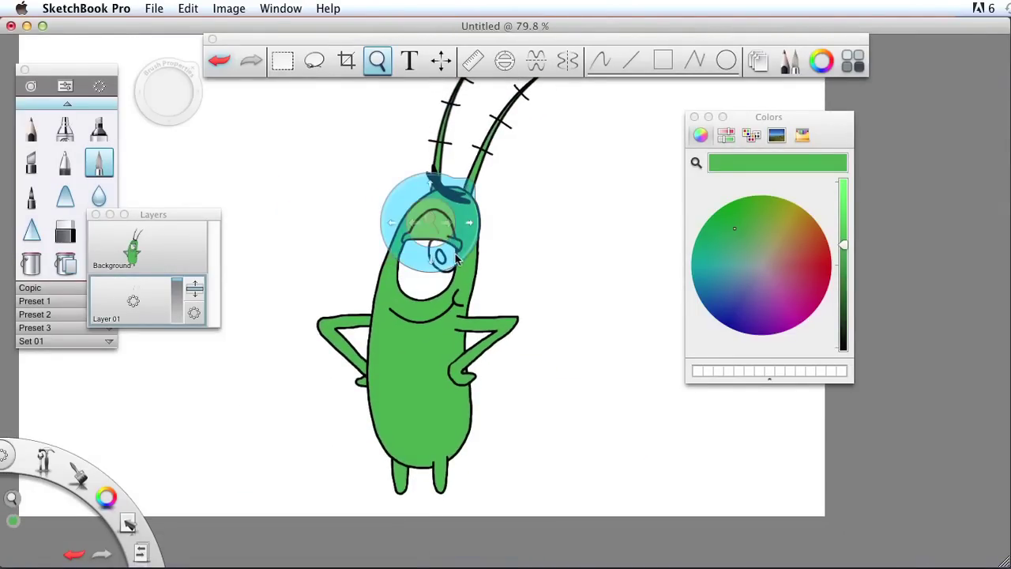
drag(456, 255, 399, 276)
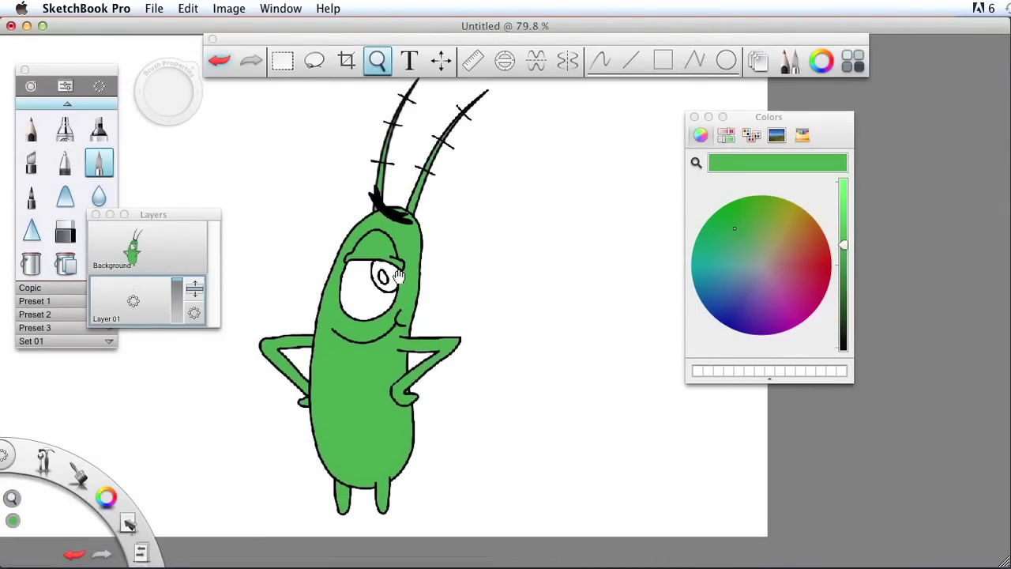
key(space)
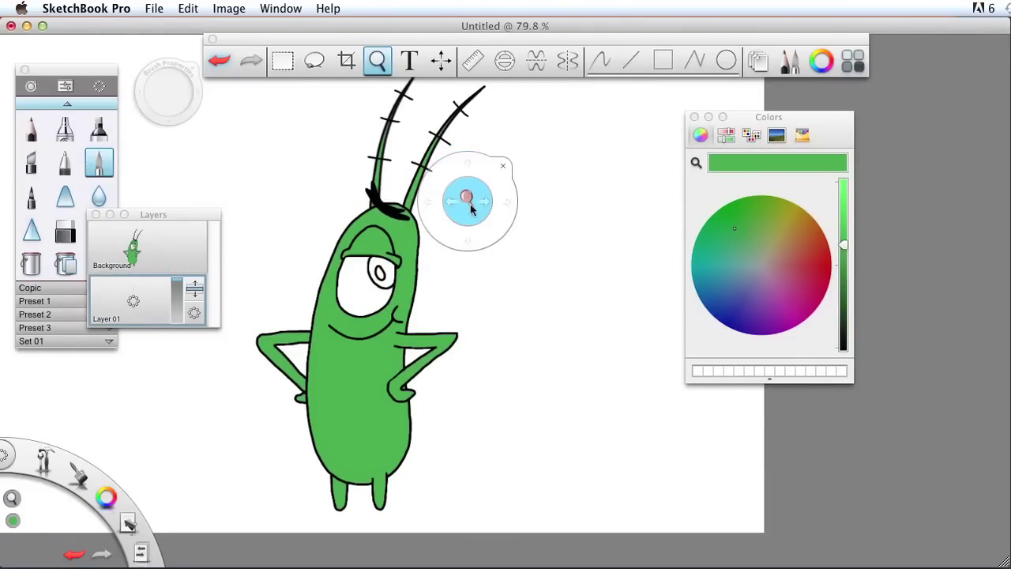
click(502, 166)
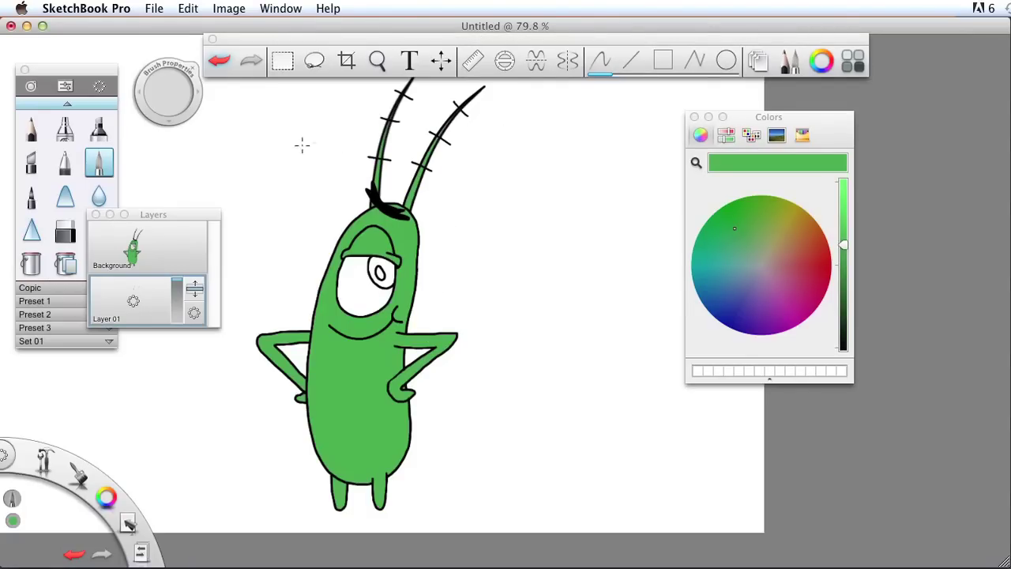
Rename the upper layer holding the outlined figure as character
click(148, 251)
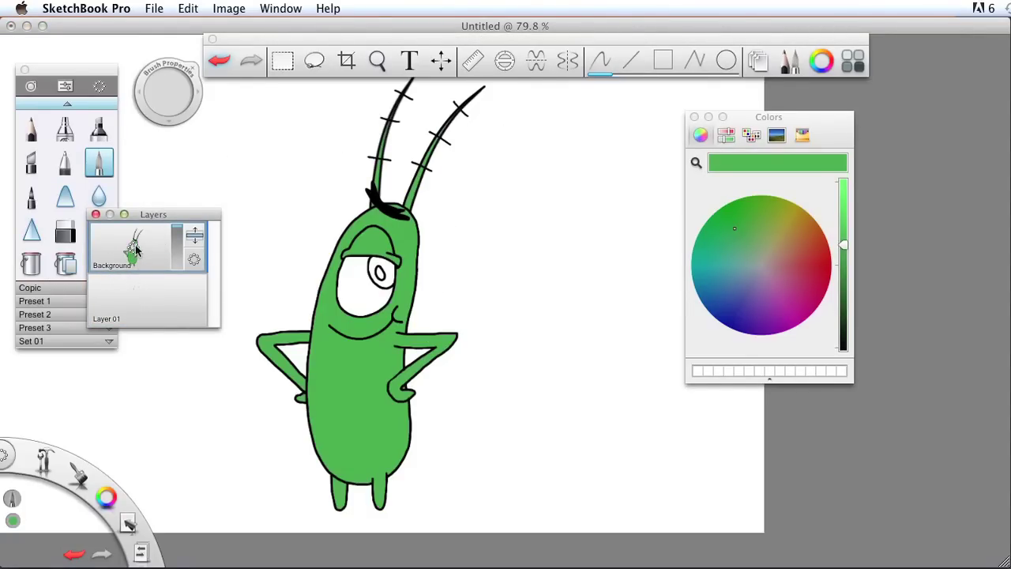
drag(135, 250, 192, 241)
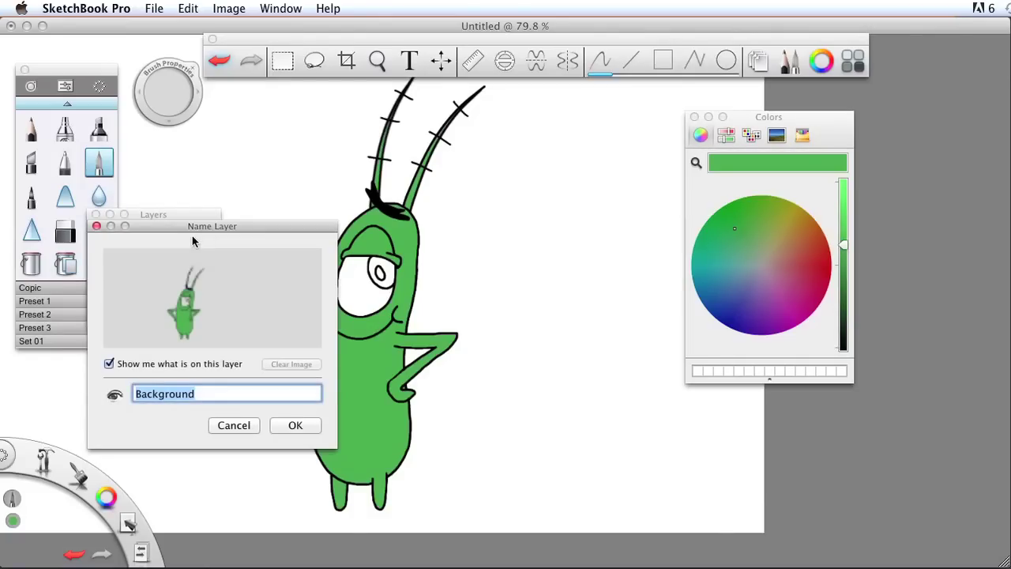
text(character)
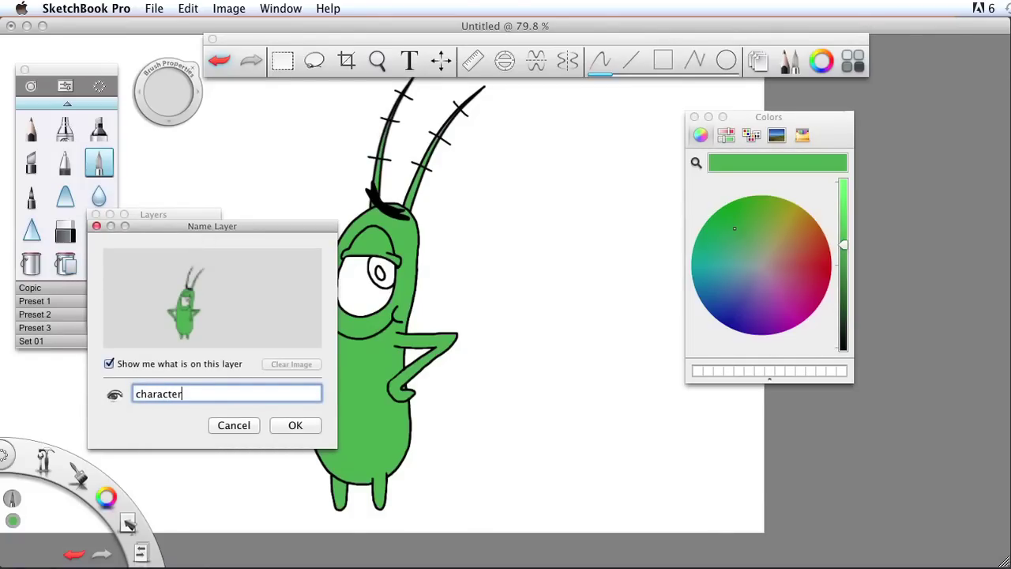
key(super+a)
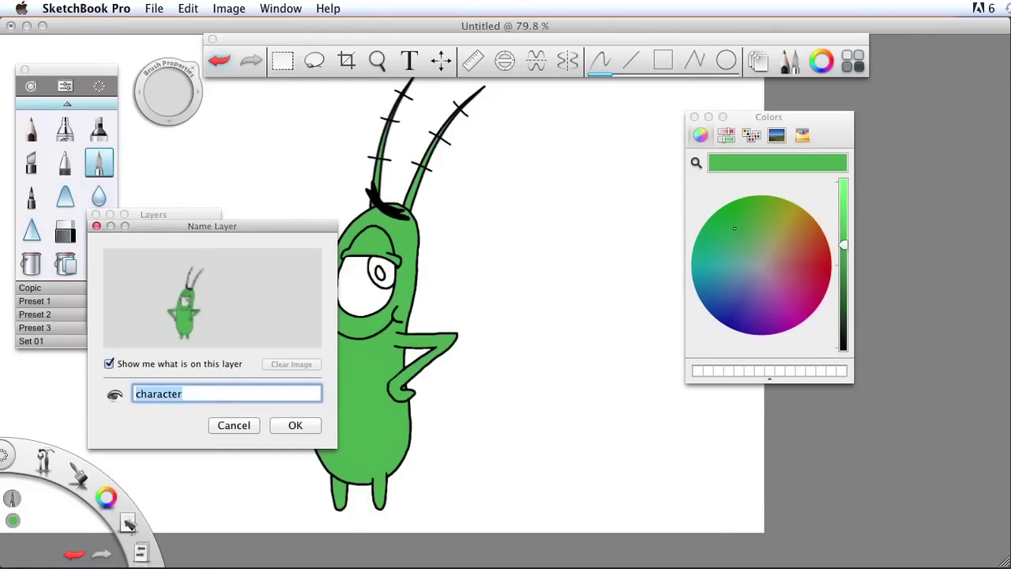
click(294, 424)
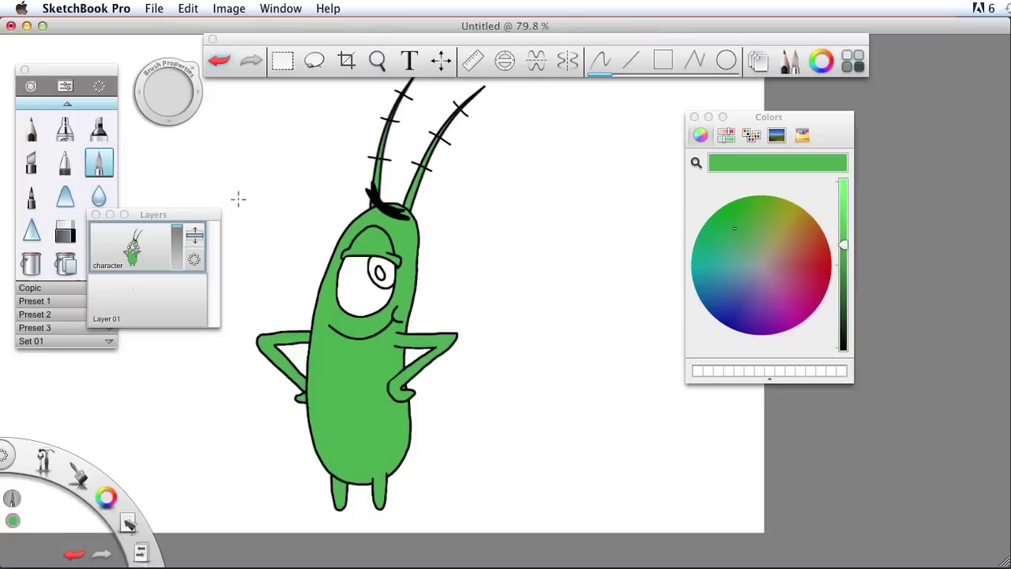
click(130, 263)
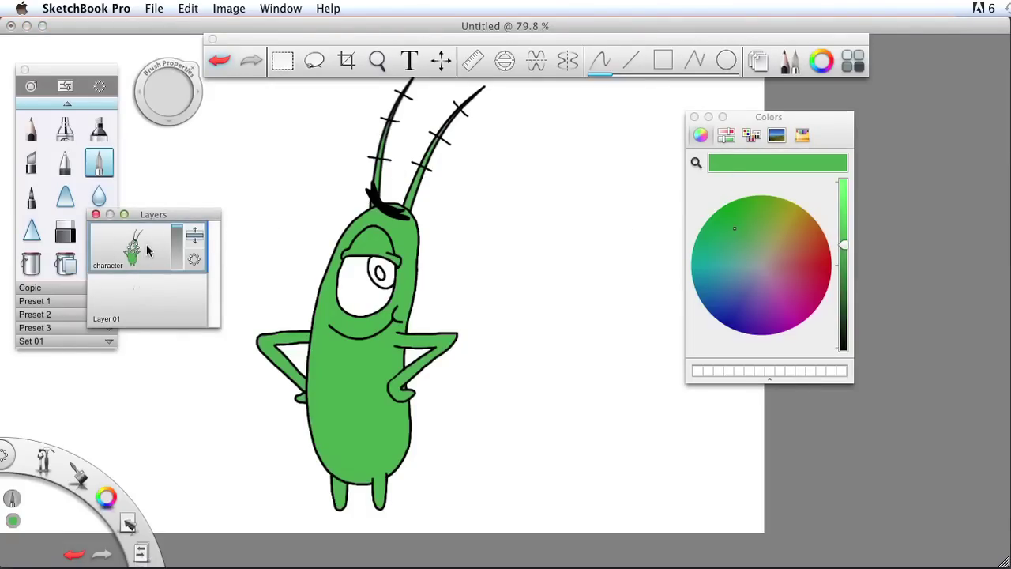
click(274, 291)
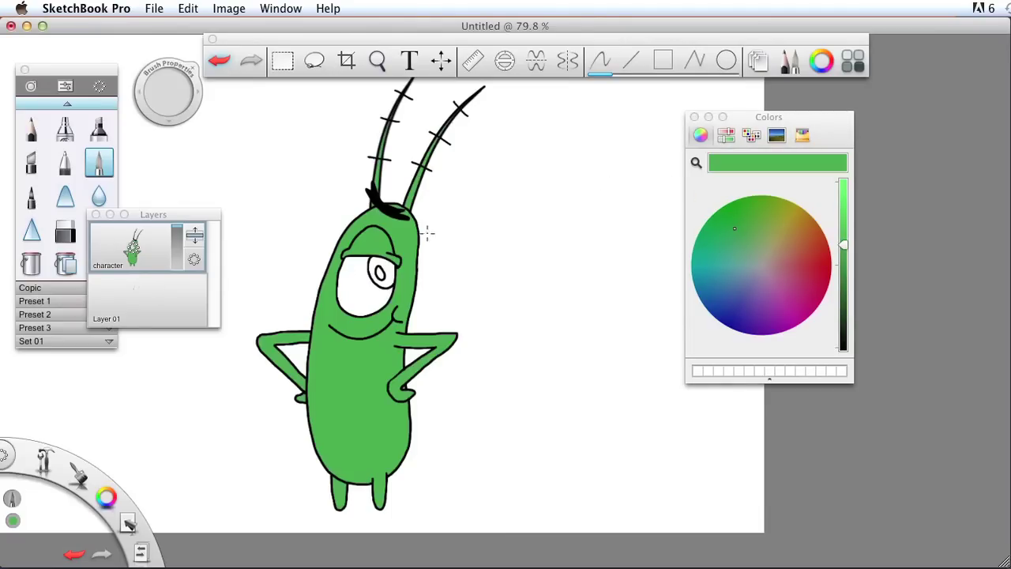
Flood-fill the white of the eye with bright yellow on the character layer
click(787, 230)
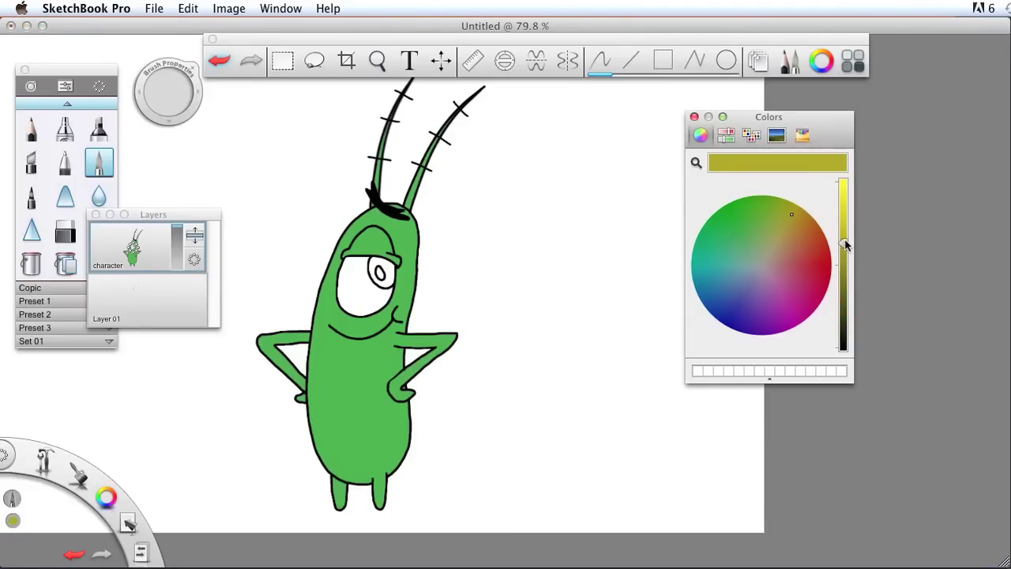
drag(842, 246, 843, 188)
click(227, 276)
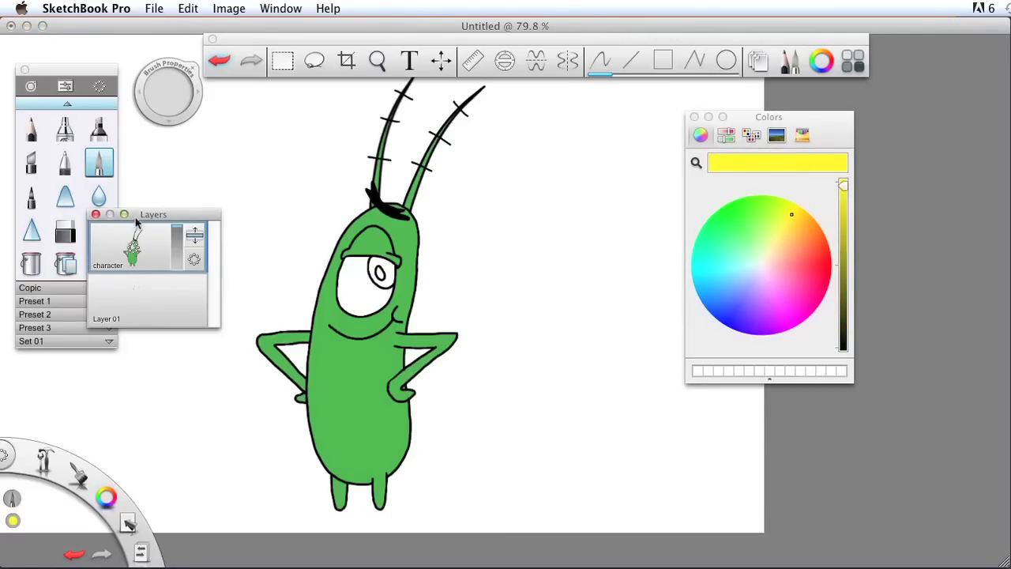
drag(168, 215, 240, 128)
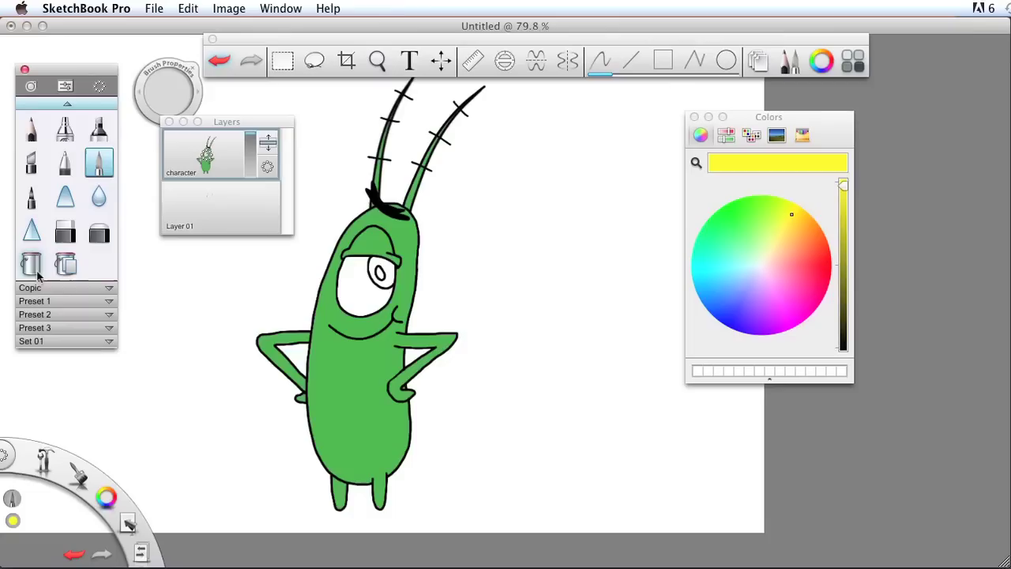
click(30, 264)
click(366, 288)
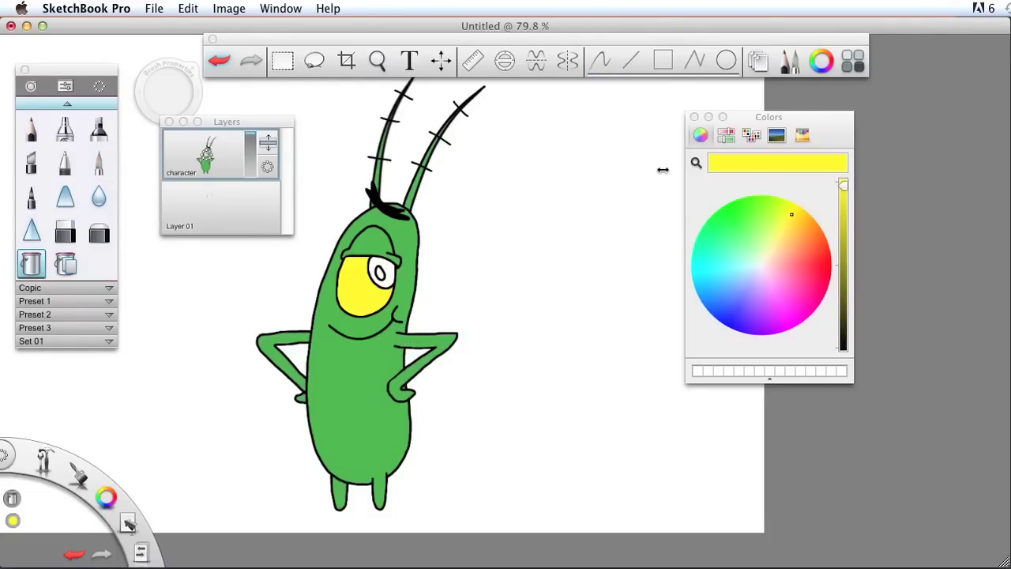
Refill the white of the eye with pale yellow and fill the ring around the pupil with bright red
click(850, 215)
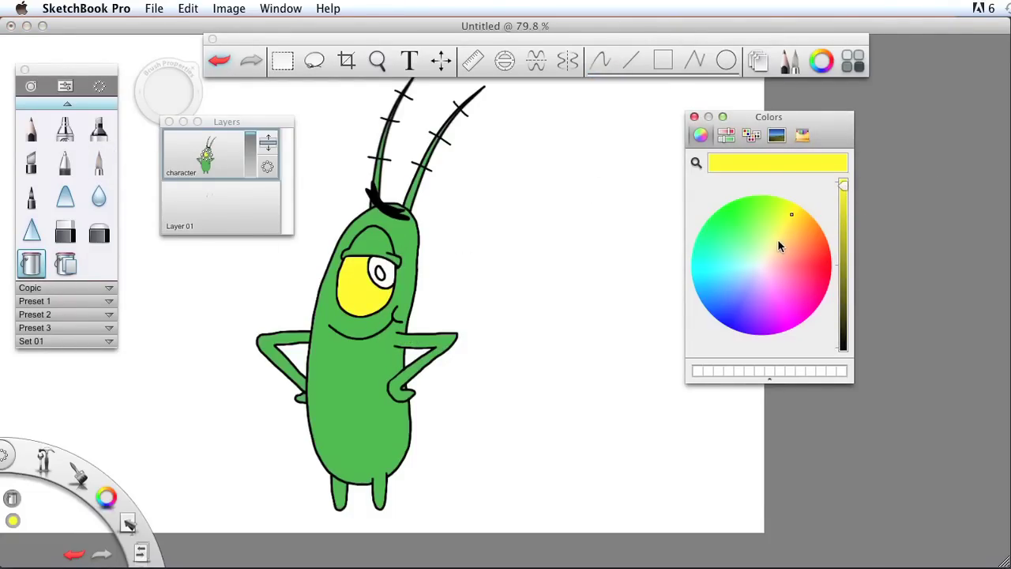
click(778, 241)
click(355, 276)
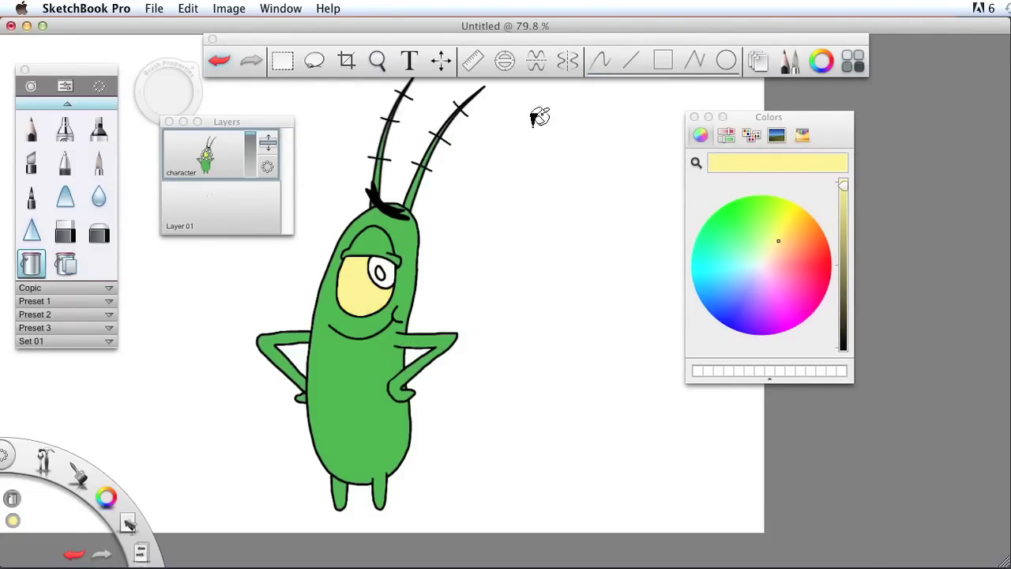
click(826, 263)
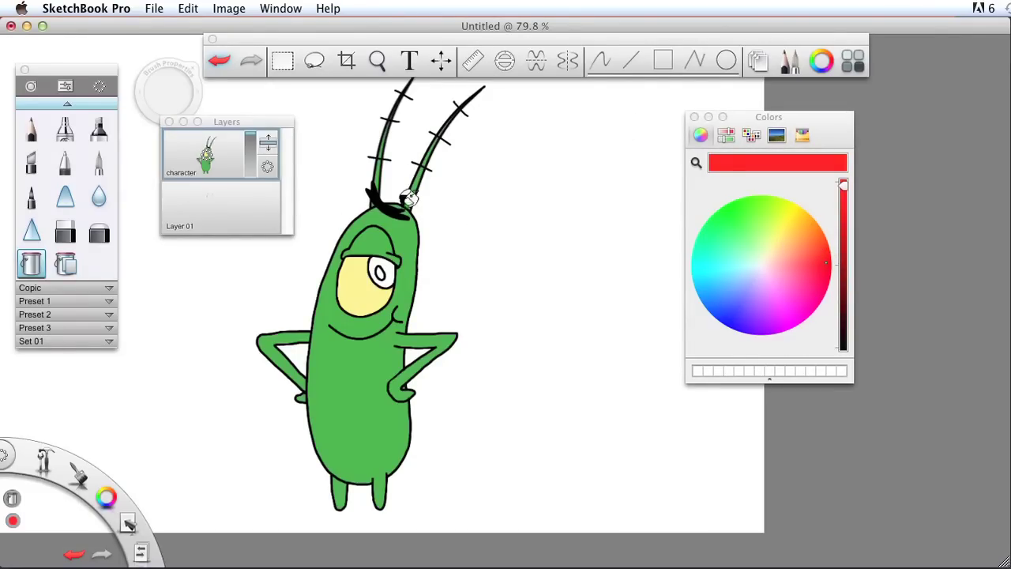
click(387, 265)
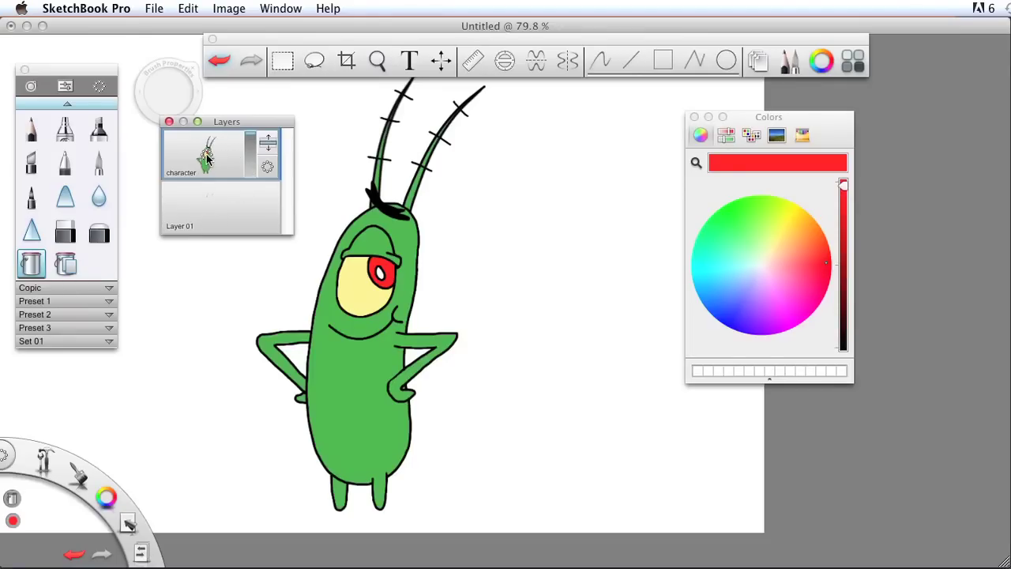
Hide and reshow the character layer to check the fills beneath it, and merge it down onto Layer 01
drag(207, 162, 168, 163)
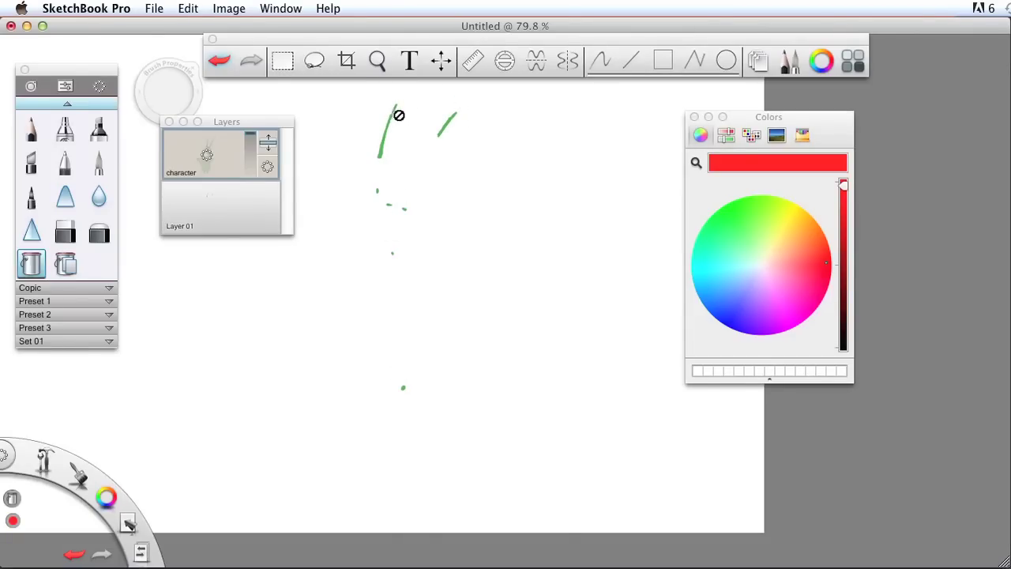
drag(199, 156, 165, 155)
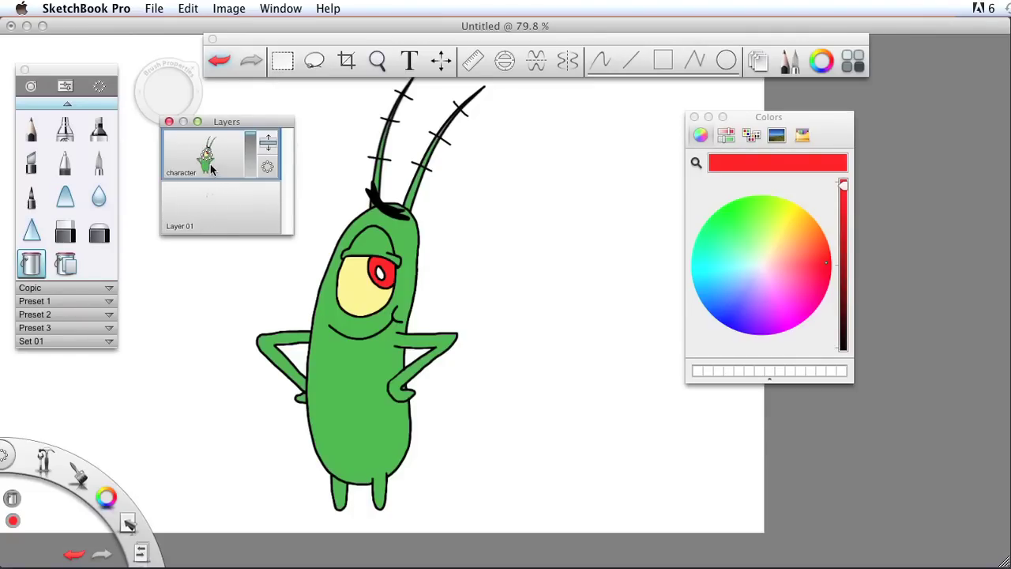
drag(207, 160, 205, 201)
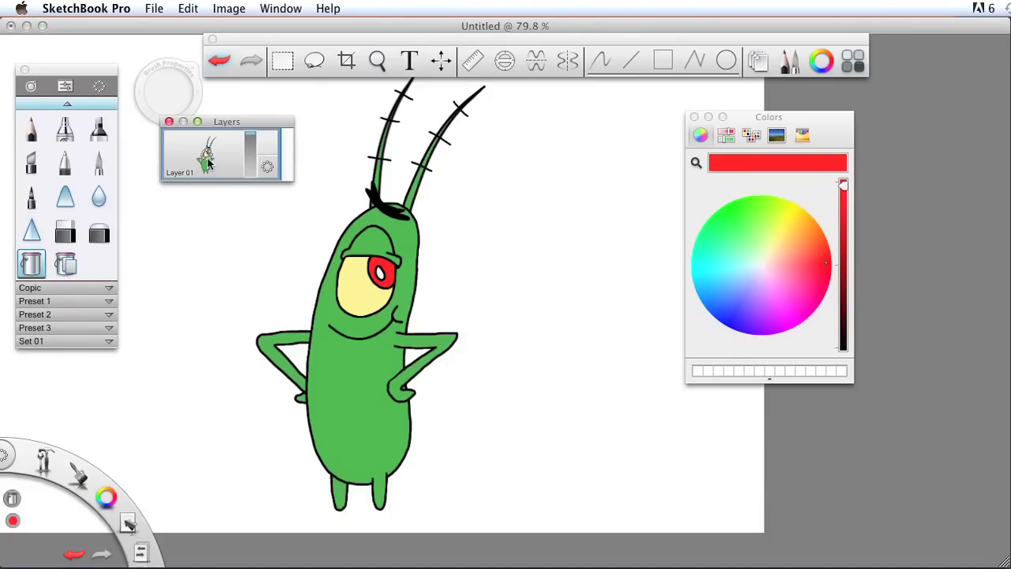
Rename the merged layer as Character
drag(207, 164, 244, 162)
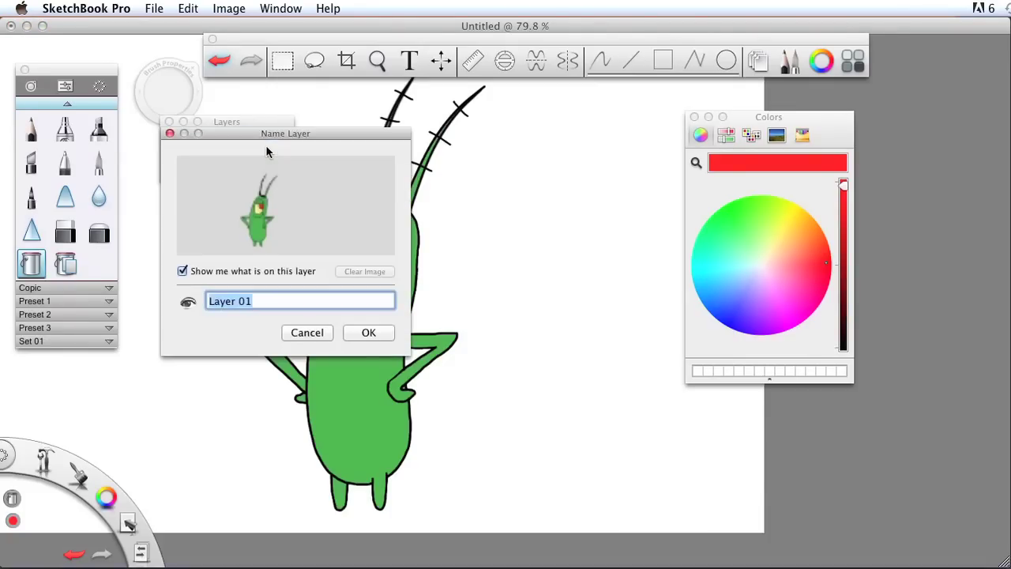
text(Character)
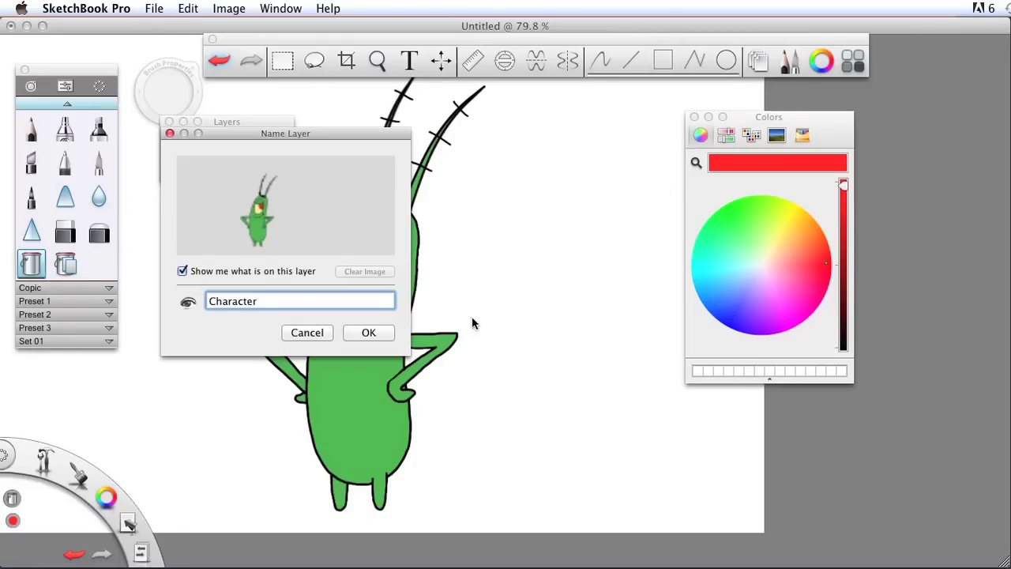
click(368, 332)
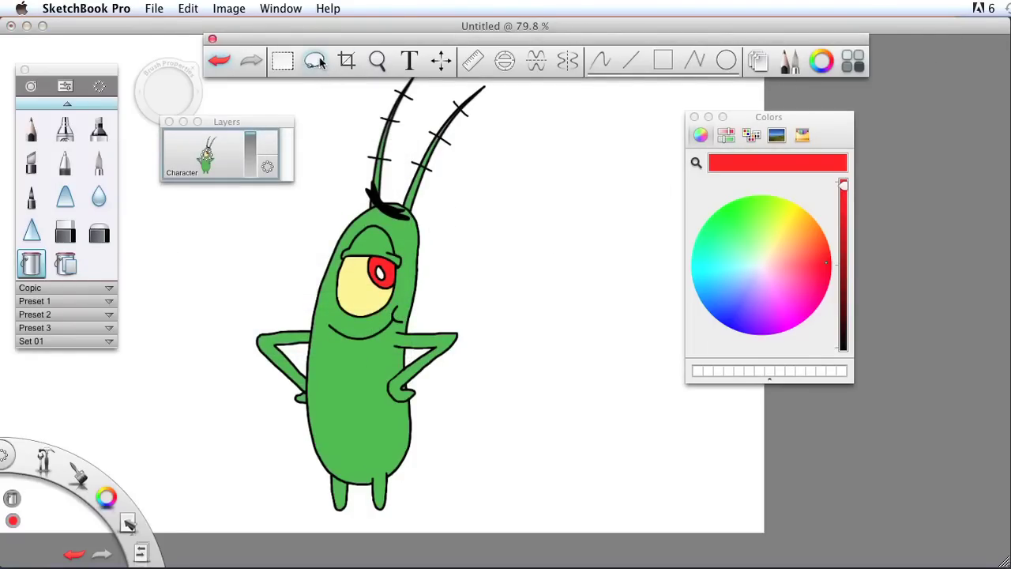
Add a new layer named Background and move it beneath the Character layer
click(207, 158)
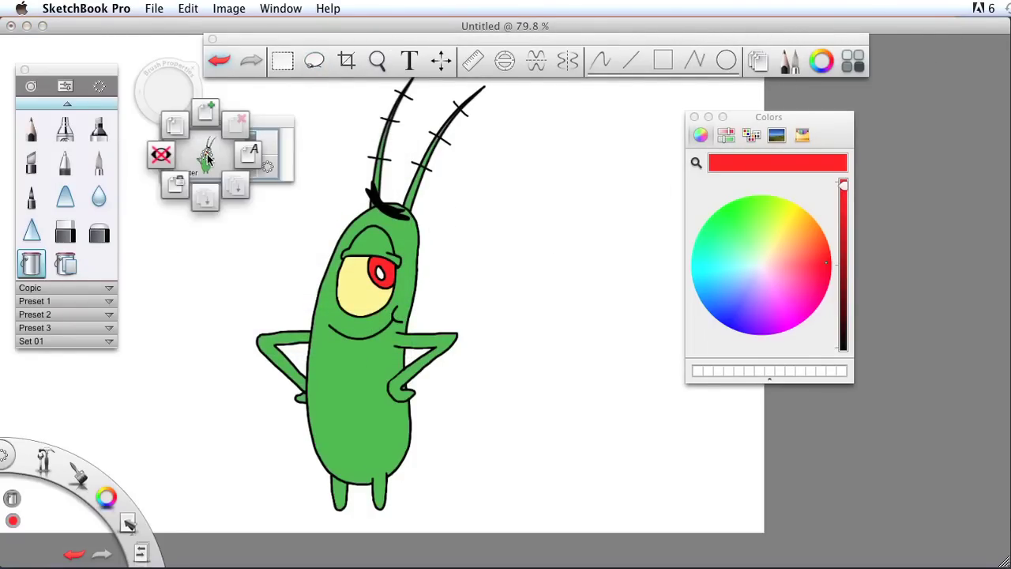
click(205, 109)
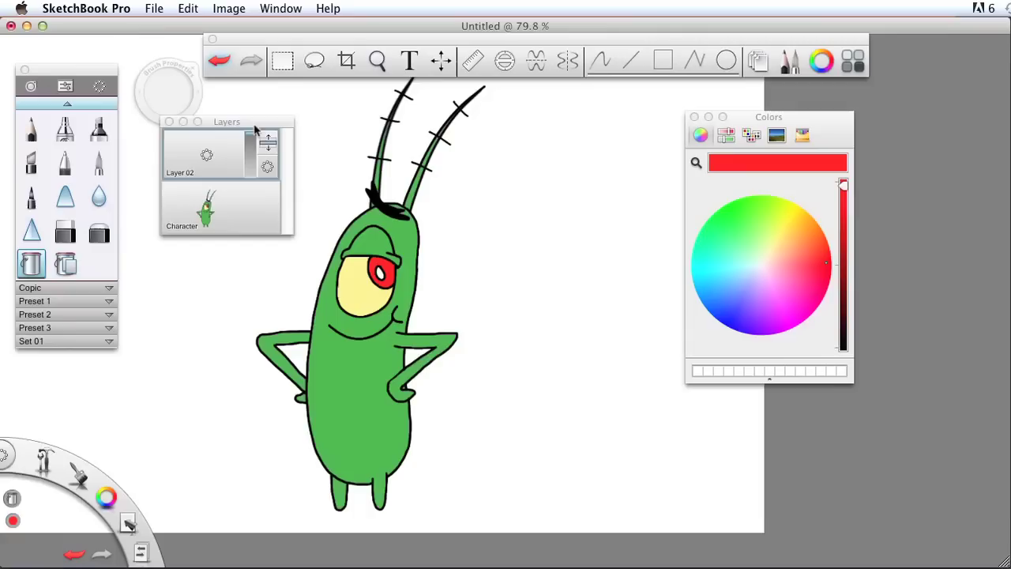
click(210, 156)
click(250, 146)
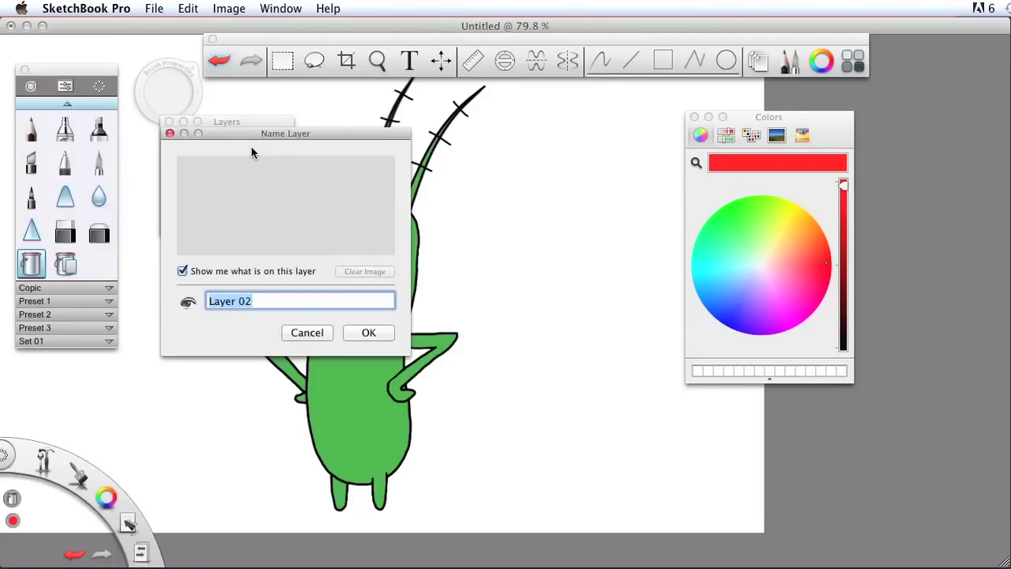
text(Background)
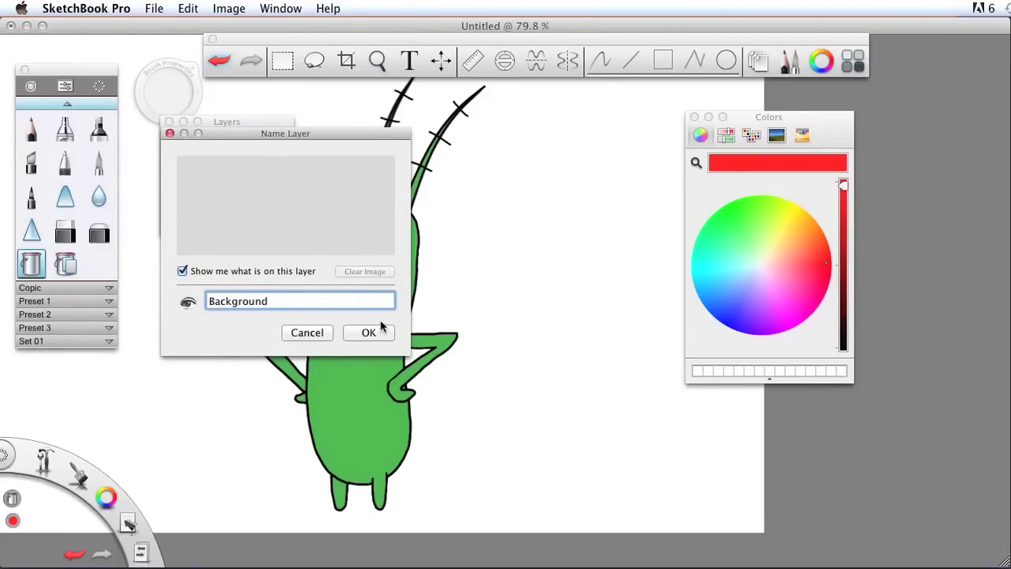
click(377, 330)
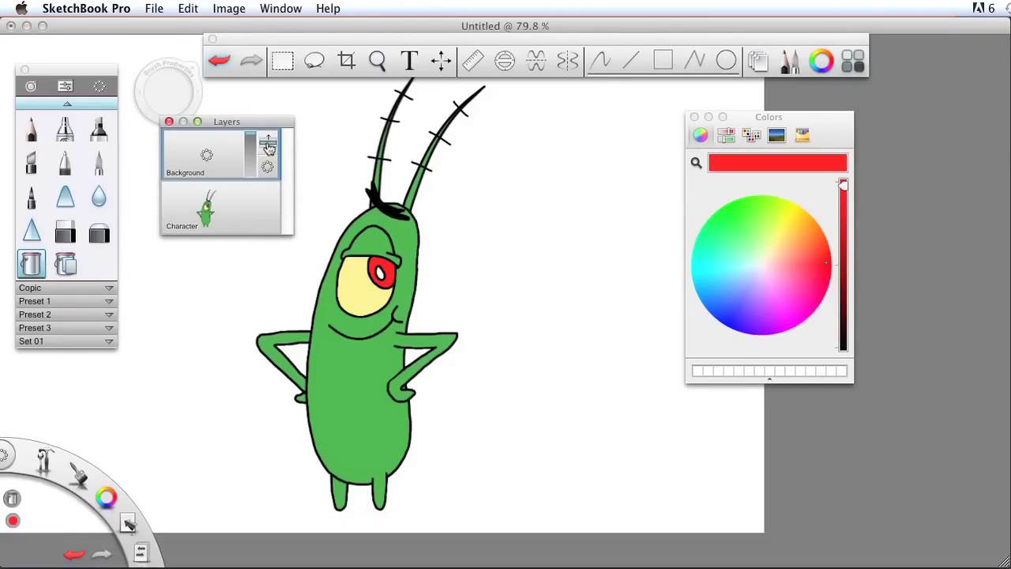
drag(269, 145, 239, 229)
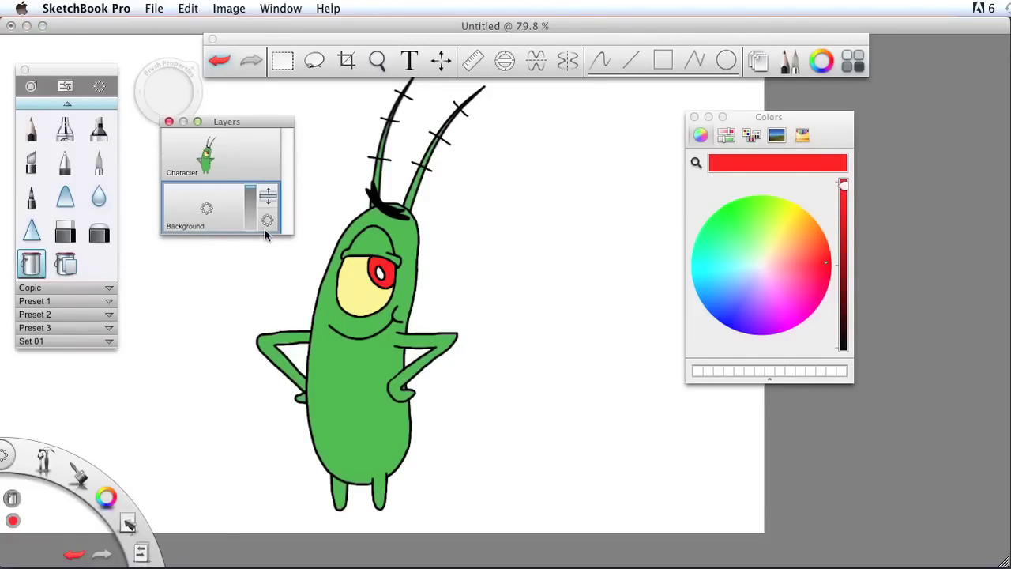
Flood-fill the whole Background layer with a slightly lighter red
click(800, 203)
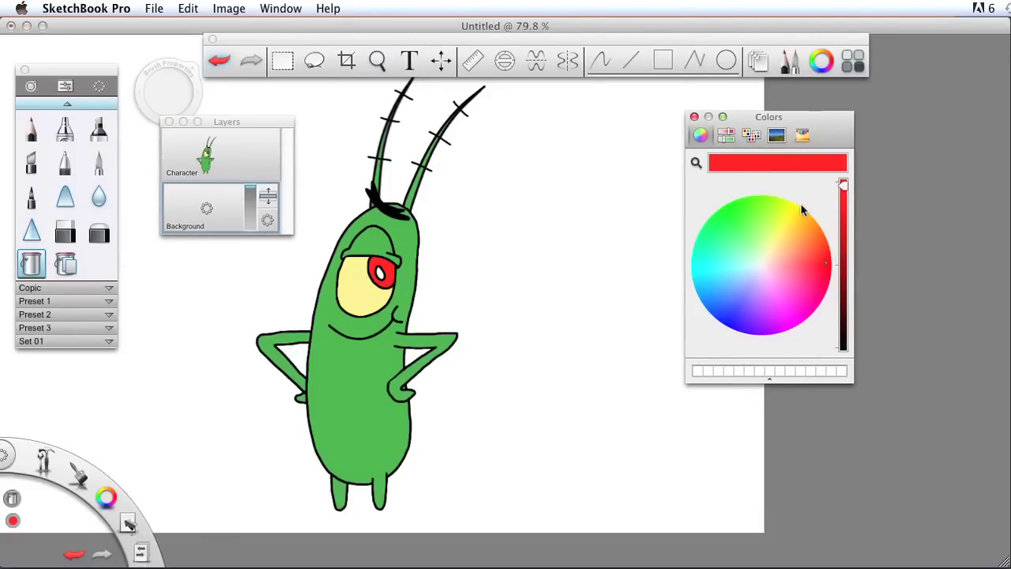
click(819, 253)
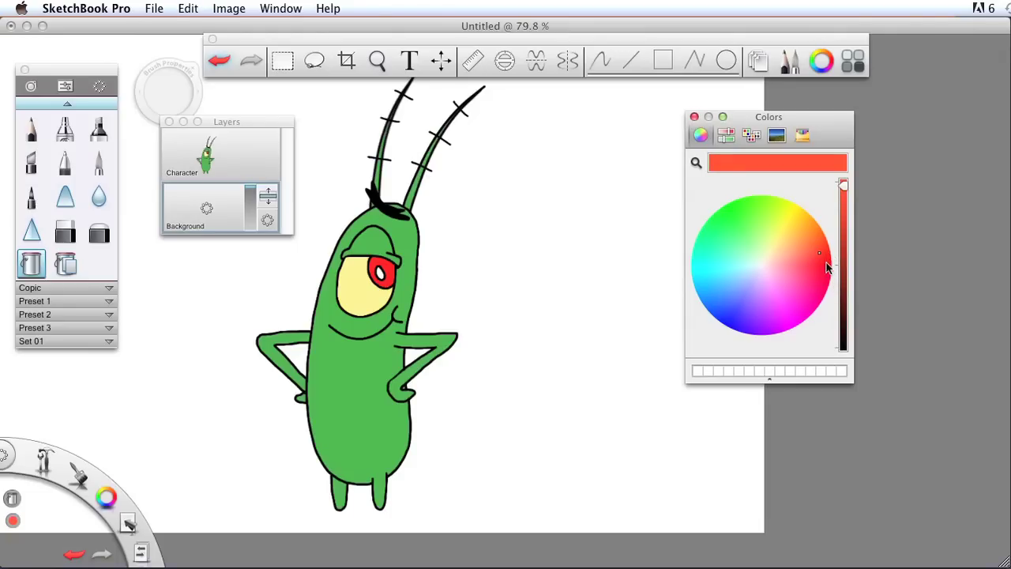
click(822, 263)
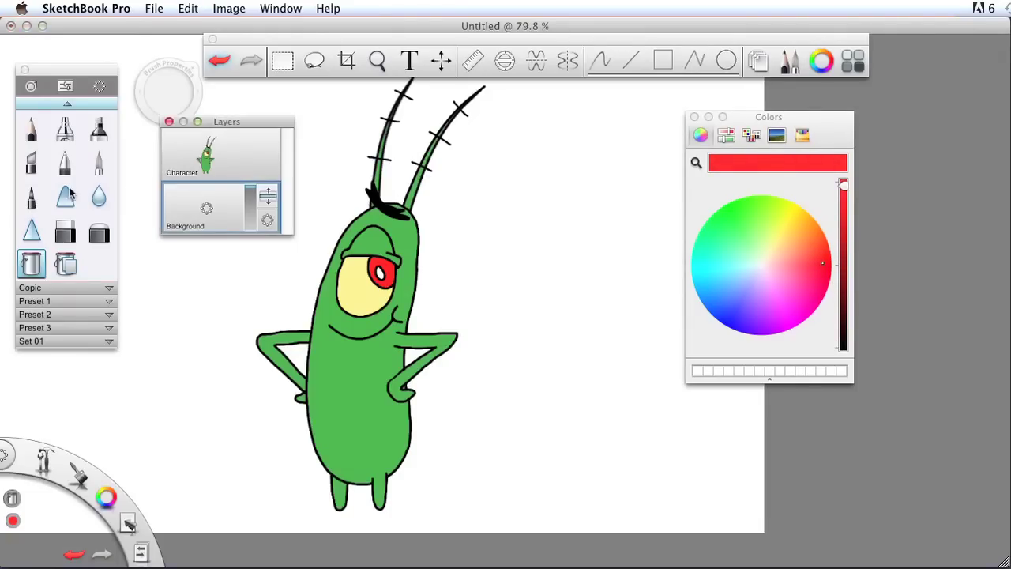
click(527, 242)
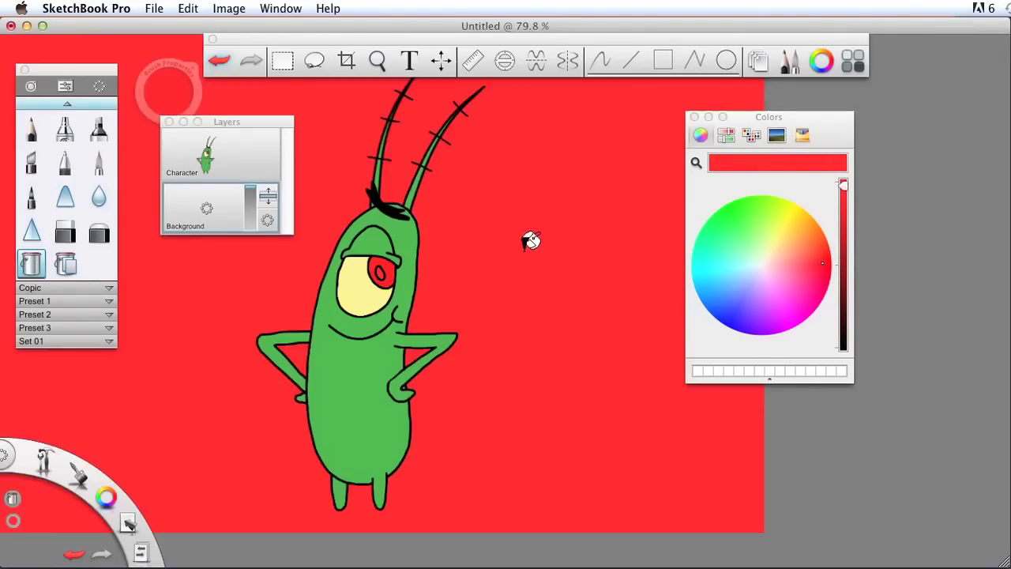
Flood-fill the small oval pupil inside the red iris with white on the Character layer
key(space)
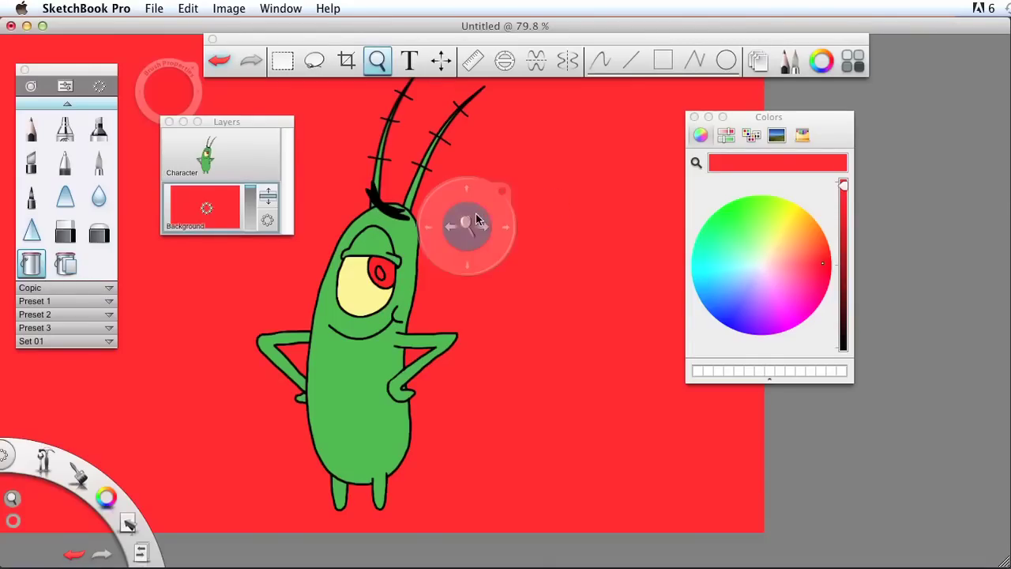
drag(473, 223, 321, 242)
drag(472, 280, 476, 359)
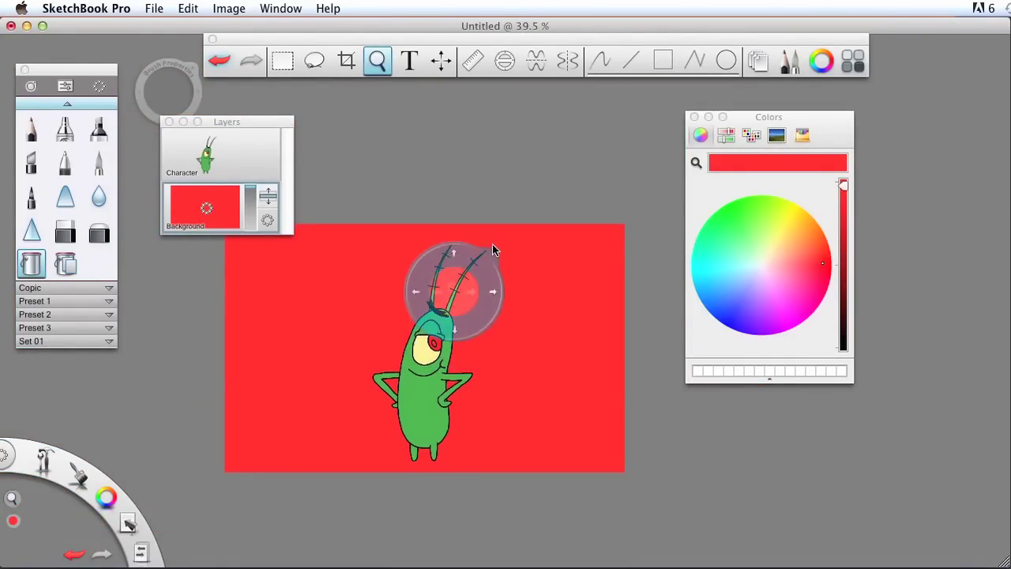
click(229, 158)
click(106, 497)
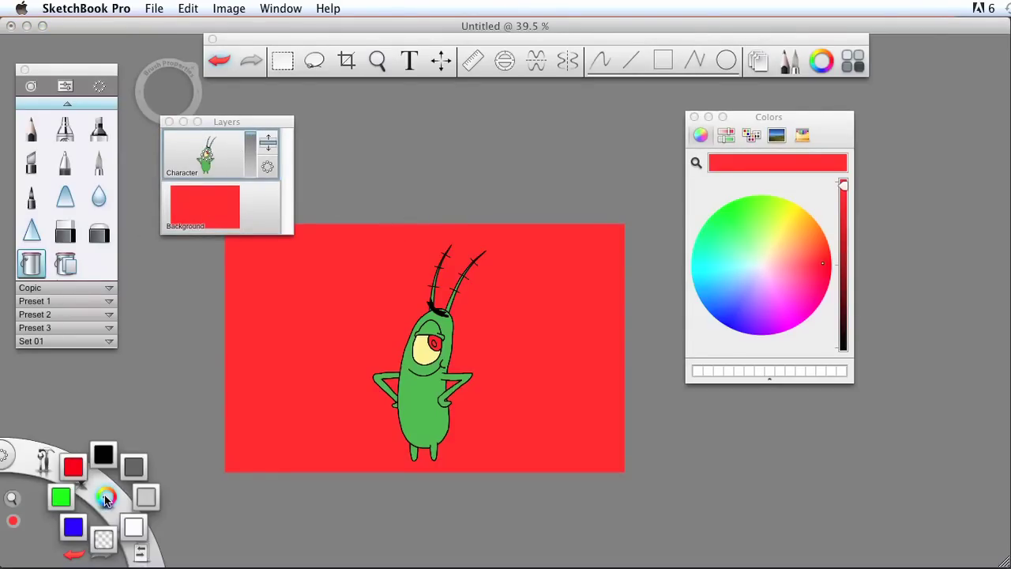
click(133, 527)
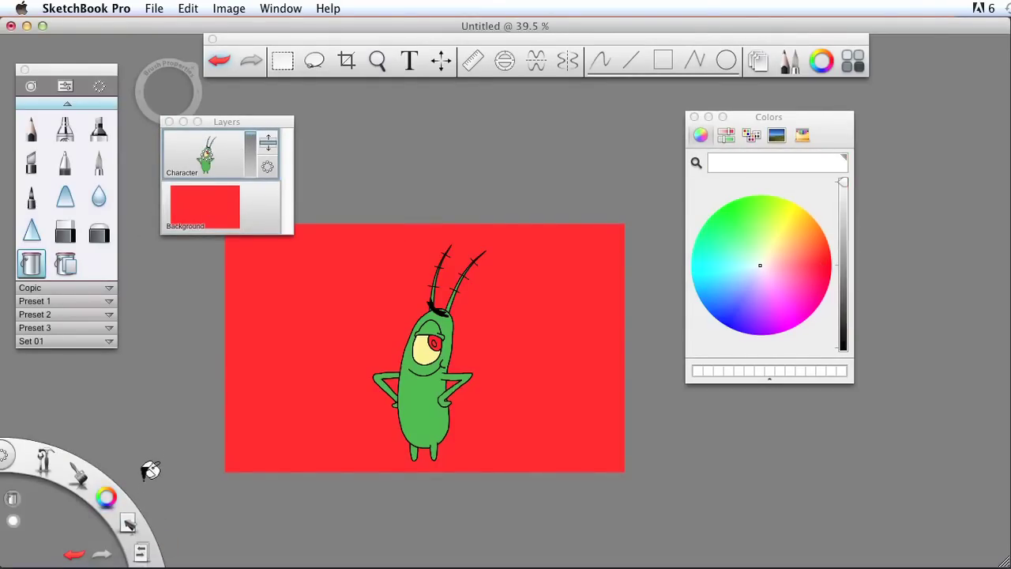
key(space)
drag(421, 355, 655, 271)
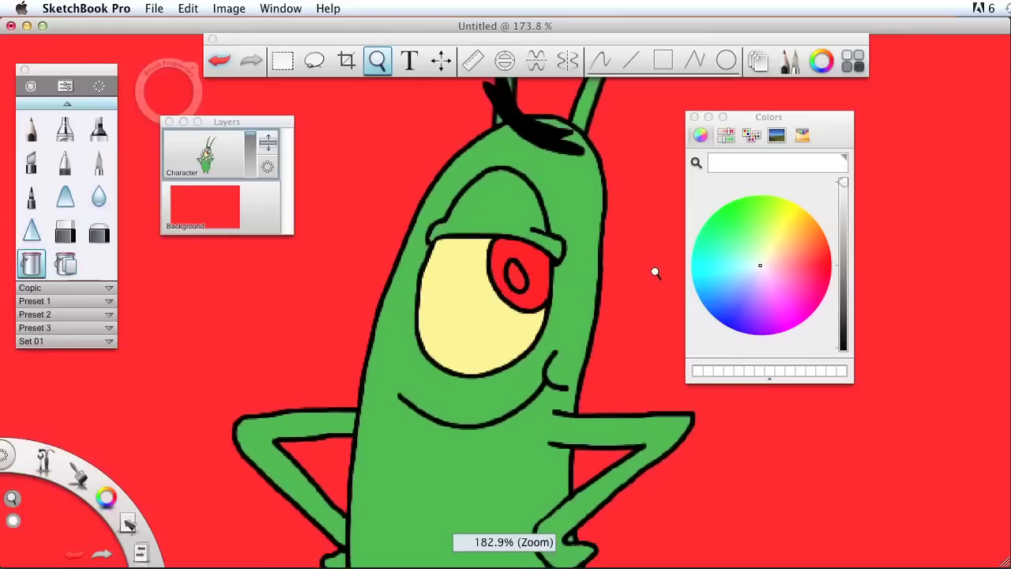
click(521, 269)
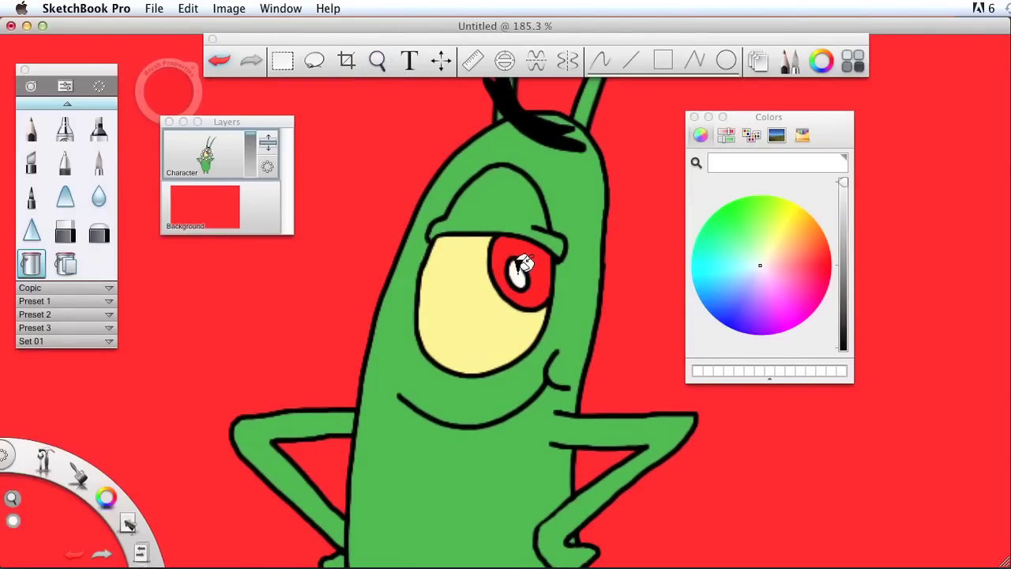
Make the Background layer active and move the Colors and Layers windows clear of the canvas, with Layers below Colors
key(space)
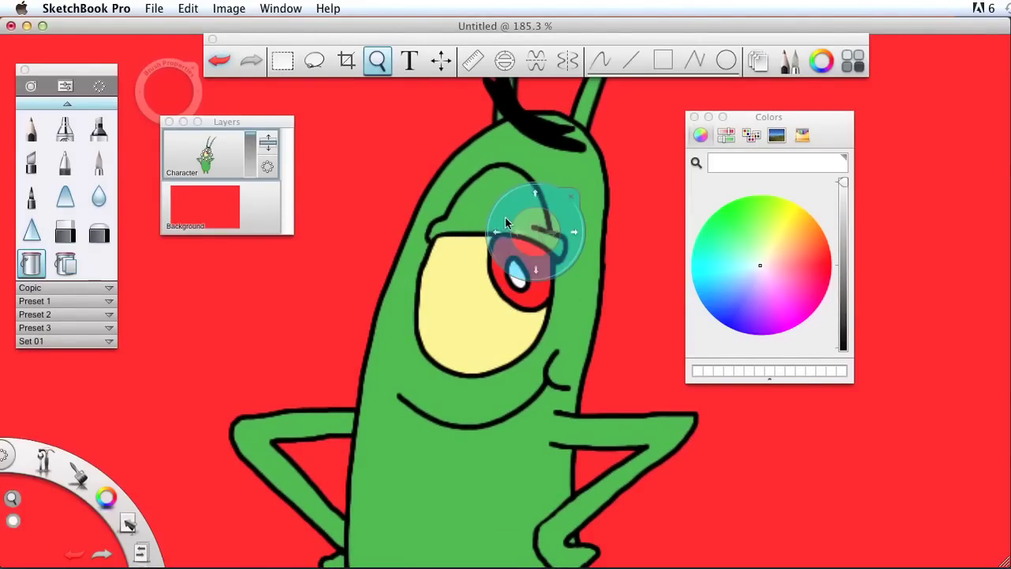
drag(504, 216, 343, 228)
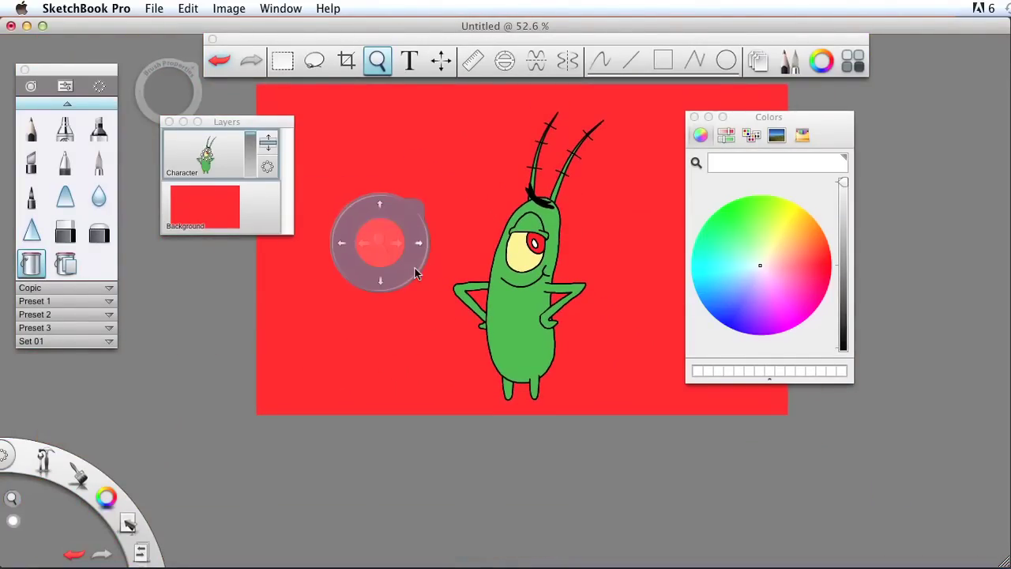
drag(413, 271, 327, 350)
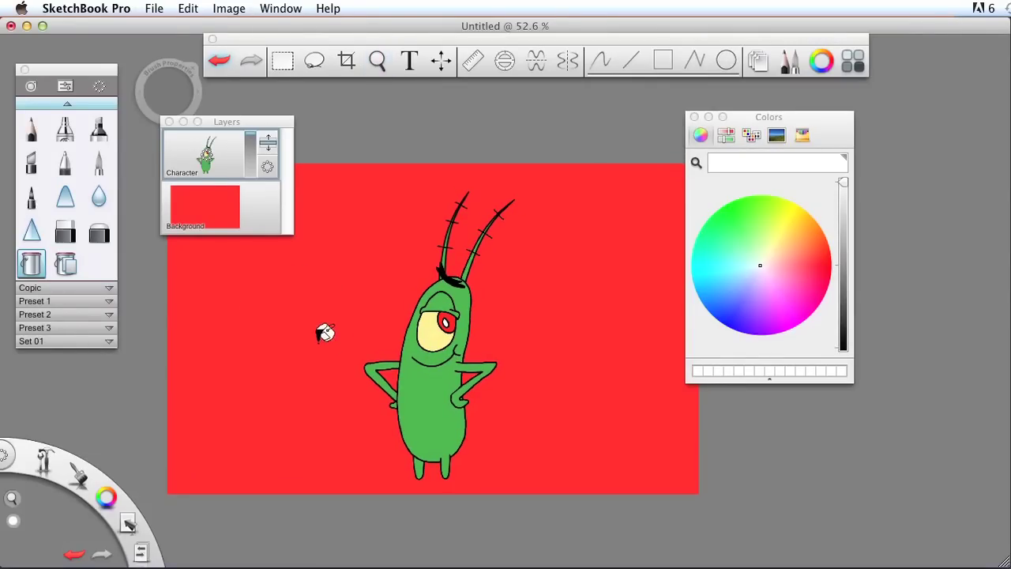
click(426, 229)
drag(737, 115, 870, 70)
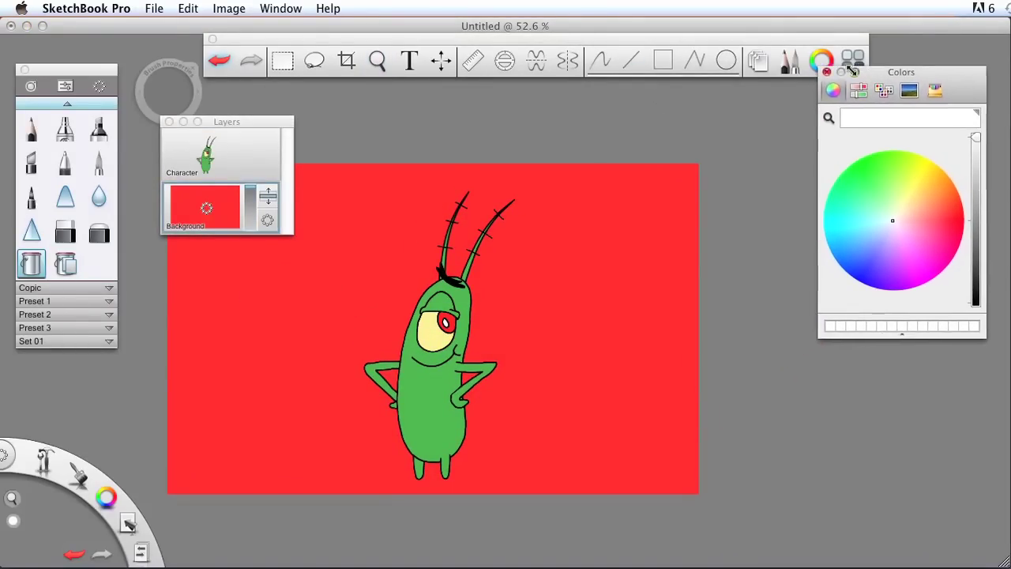
drag(259, 120, 829, 395)
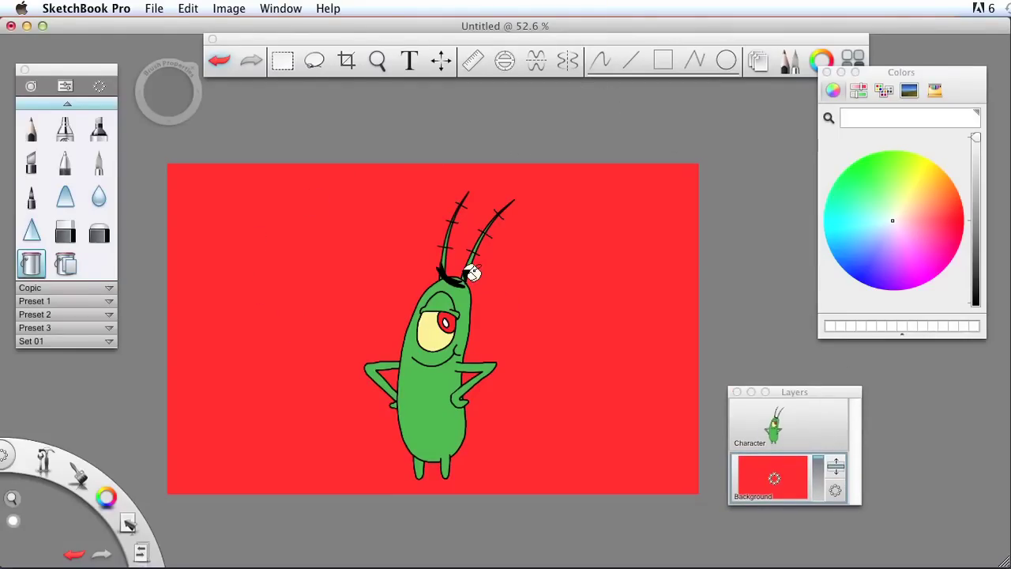